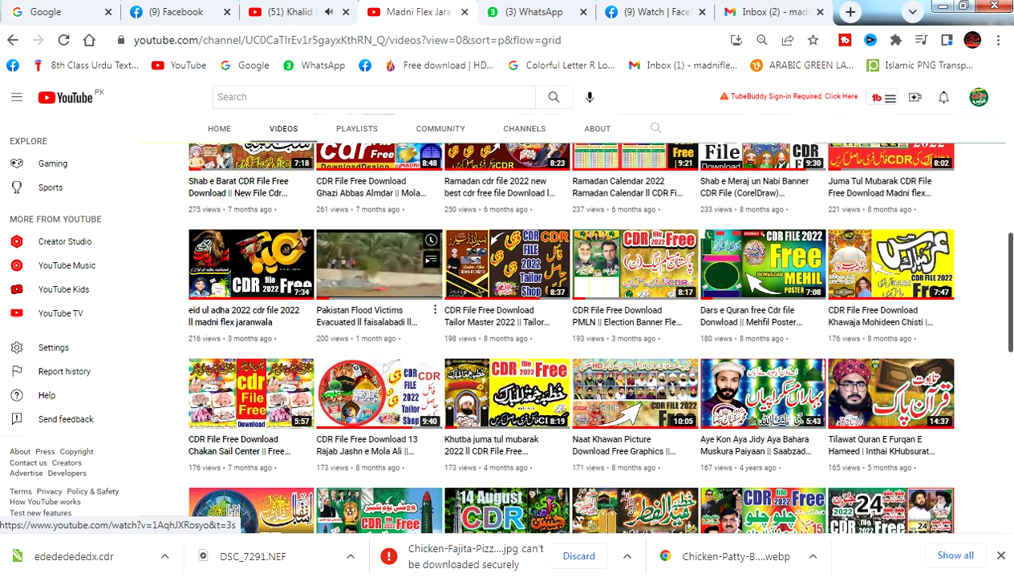
- Scroll down through the channel's Videos grid
scroll(571, 337, down, 4)
scroll(571, 337, up, 3)
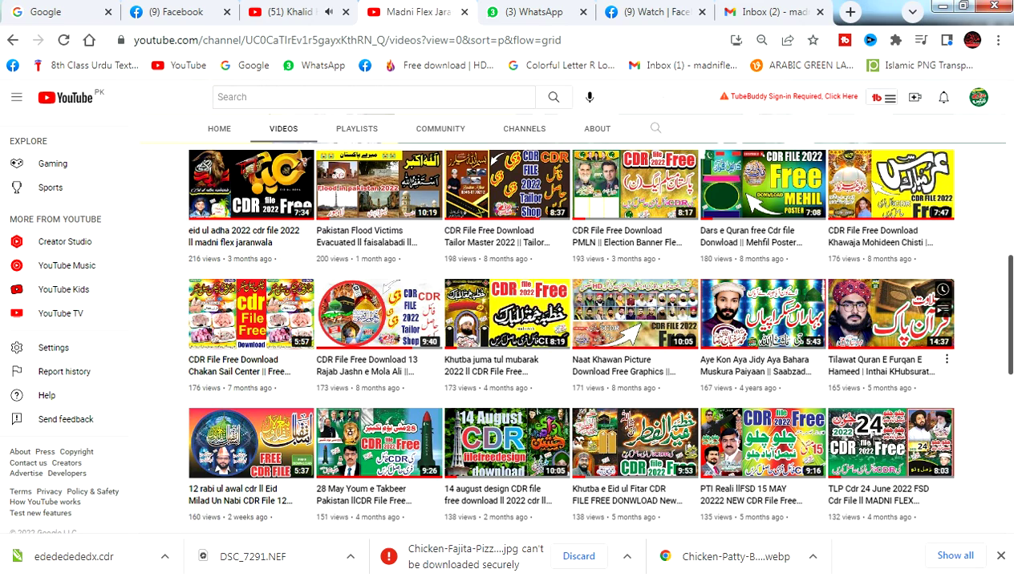
scroll(891, 313, down, 2)
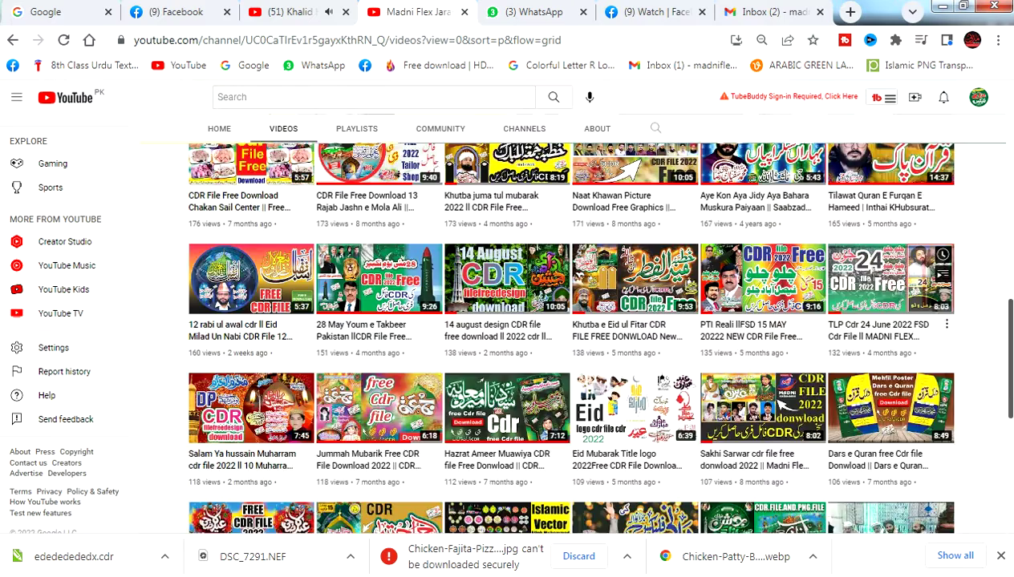
scroll(890, 313, down, 8)
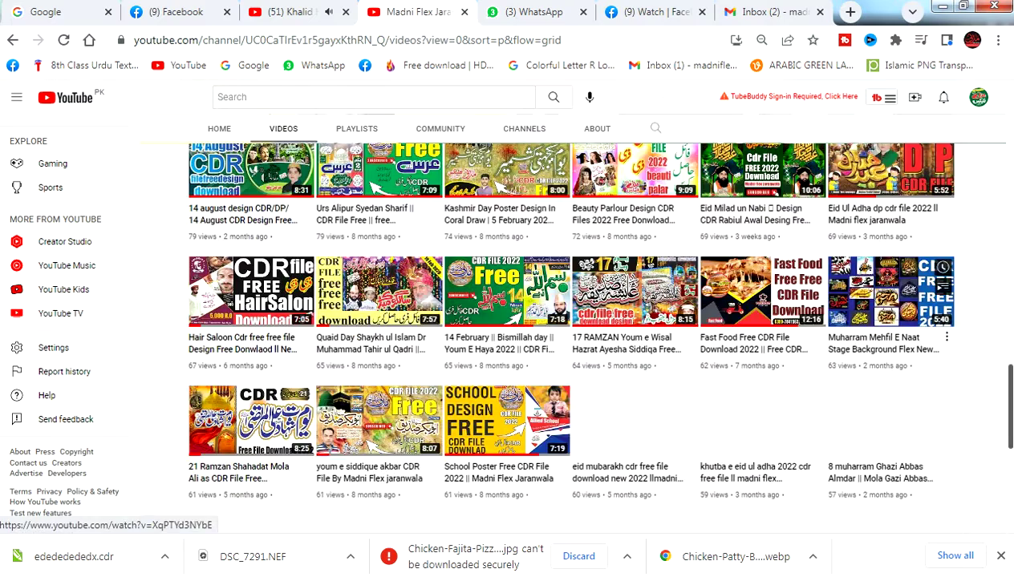
scroll(890, 313, down, 3)
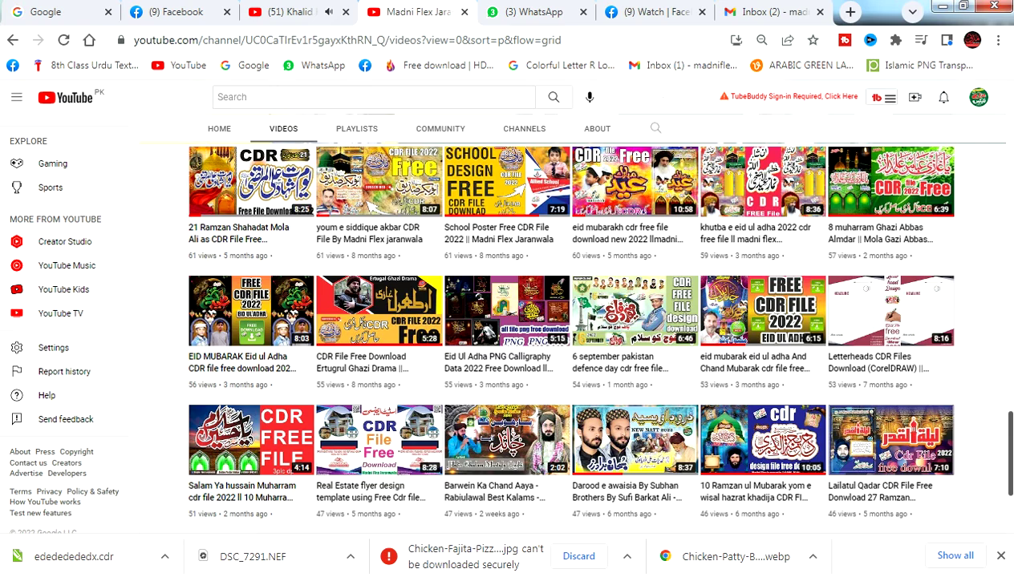
scroll(890, 265, down, 3)
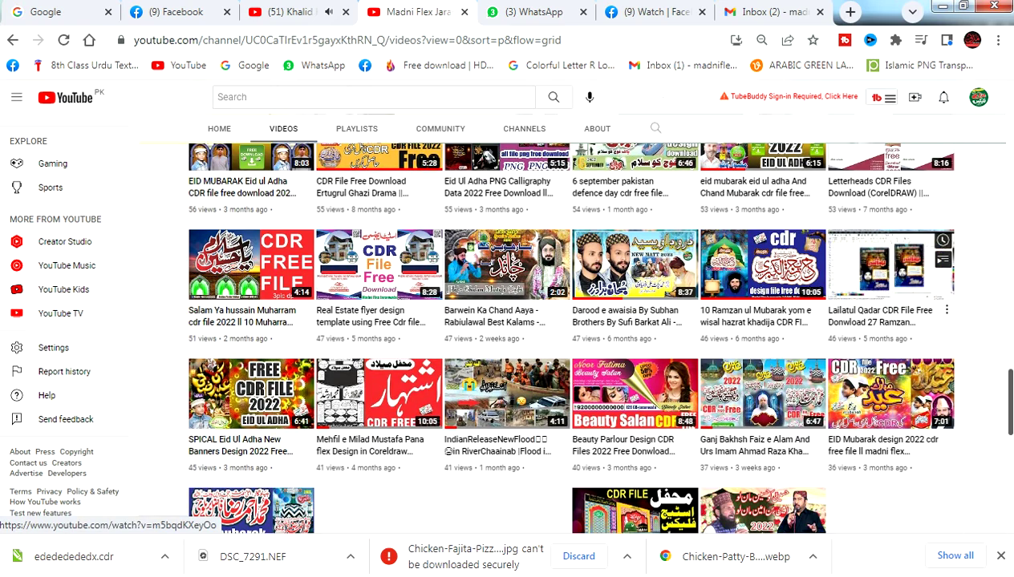
scroll(890, 265, down, 4)
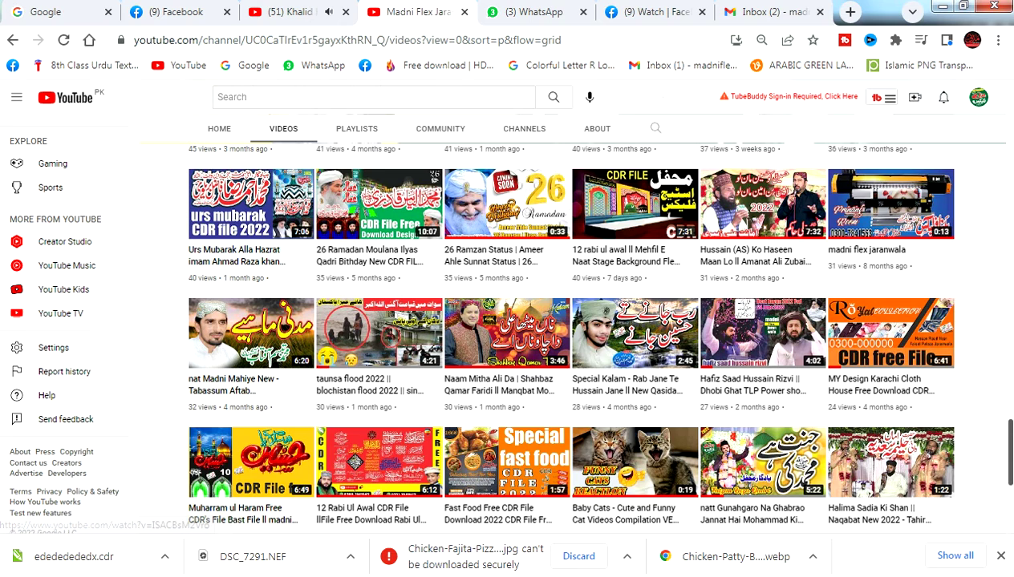
- Dismiss Chrome's downloads bar, reach the grid's end, and switch to the CorelDRAW card sheet
click(1000, 556)
scroll(930, 361, down, 2)
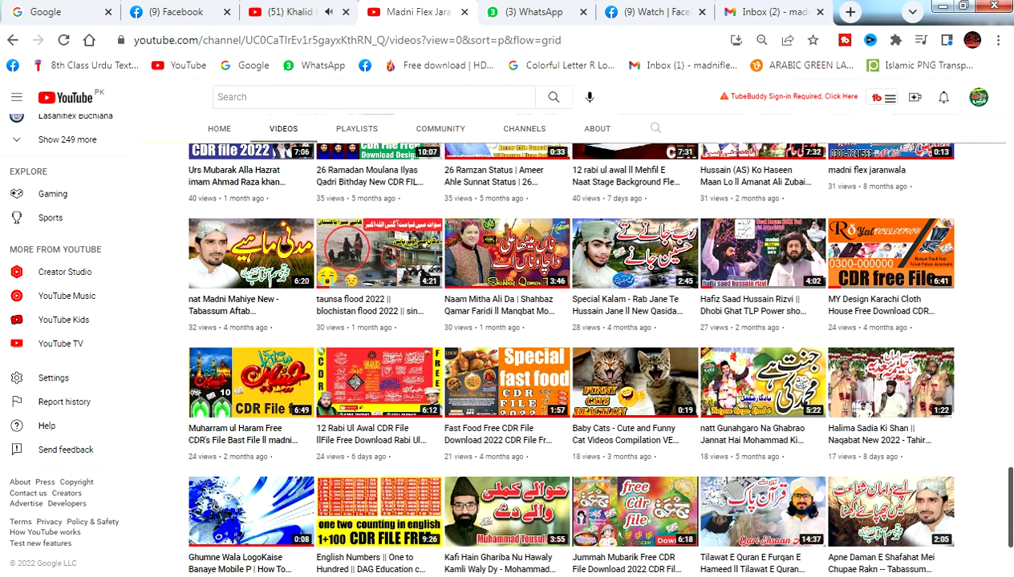
scroll(930, 360, down, 1)
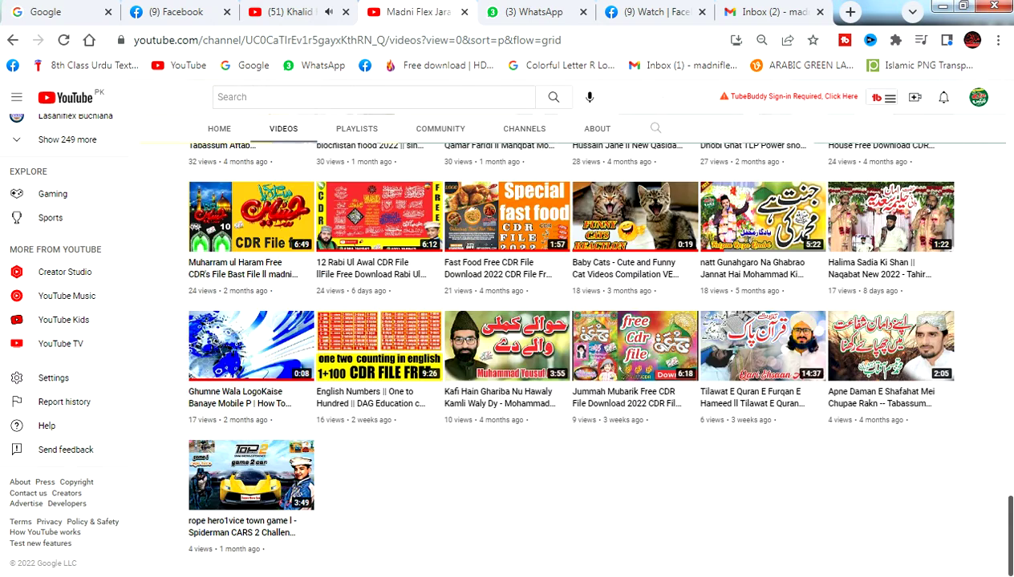
scroll(264, 461, up, 3)
key(alt+Left)
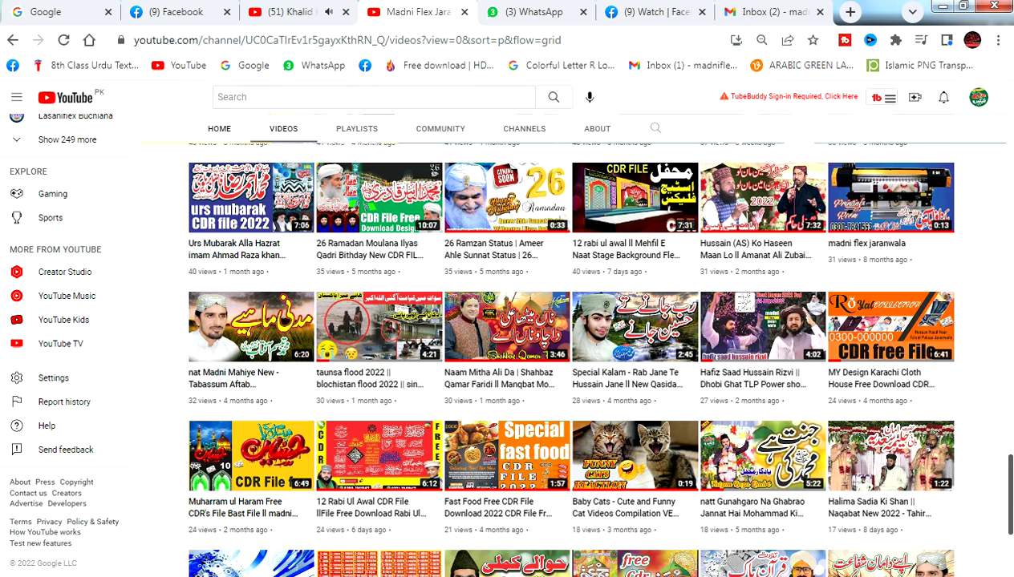
key(alt+Tab)
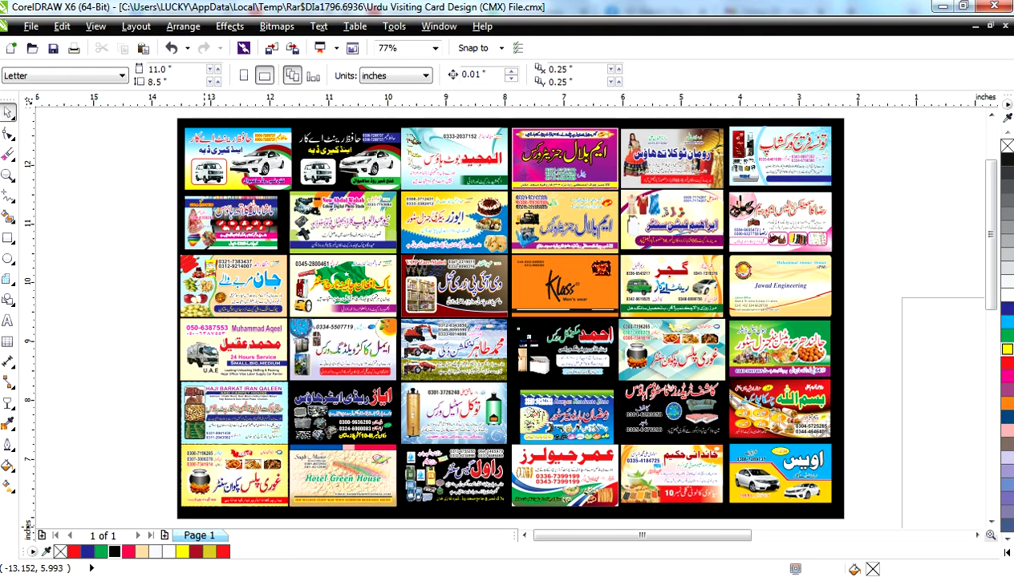
scroll(174, 187, up, 5)
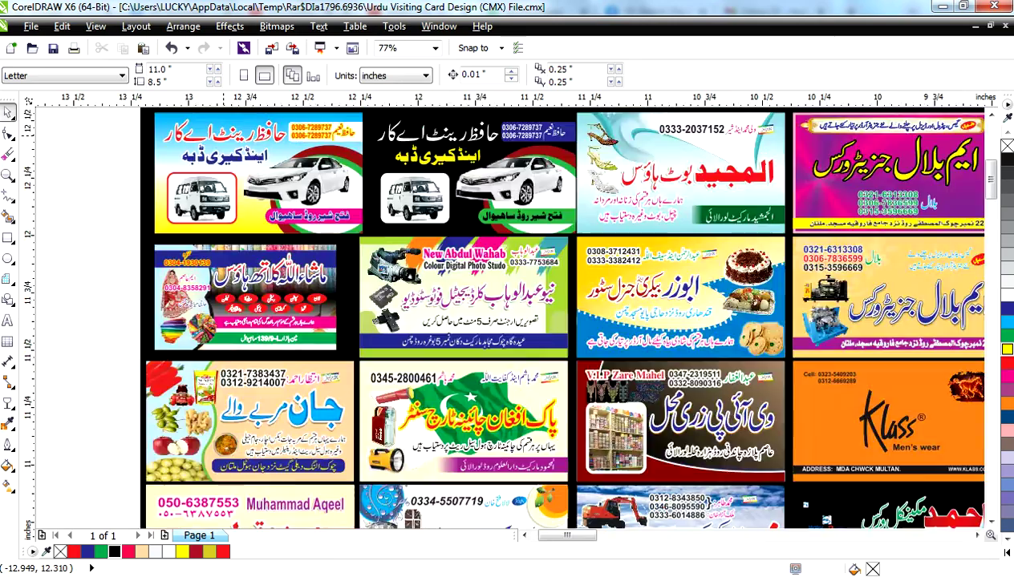
click(235, 148)
scroll(277, 166, down, 2)
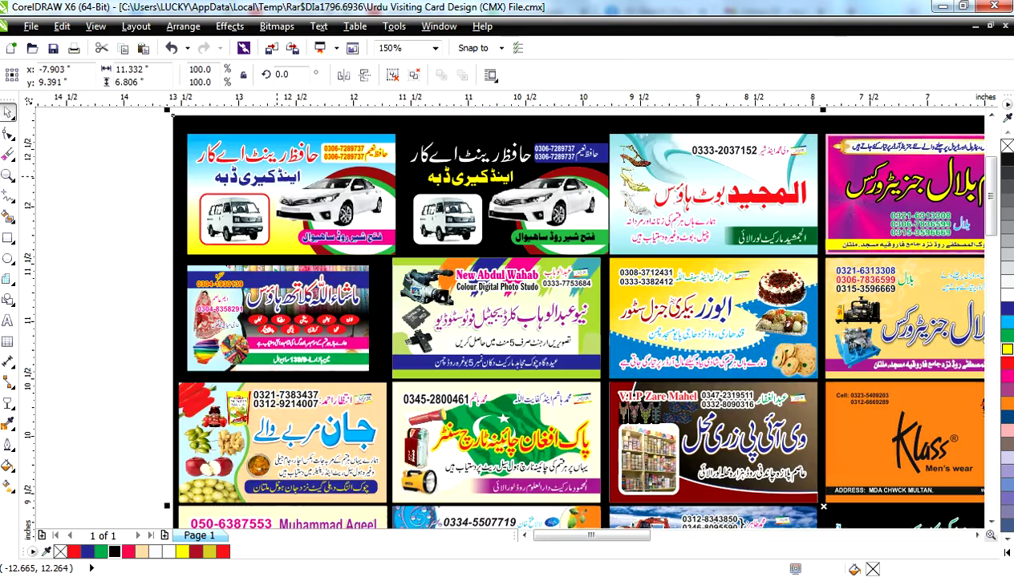
scroll(239, 436, up, 4)
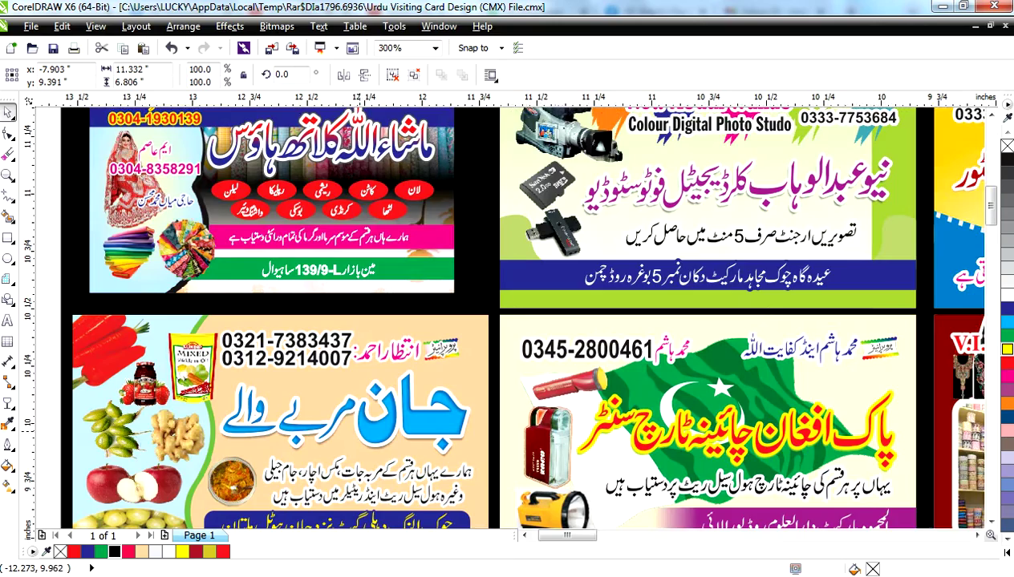
scroll(207, 323, down, 1)
scroll(101, 299, up, 3)
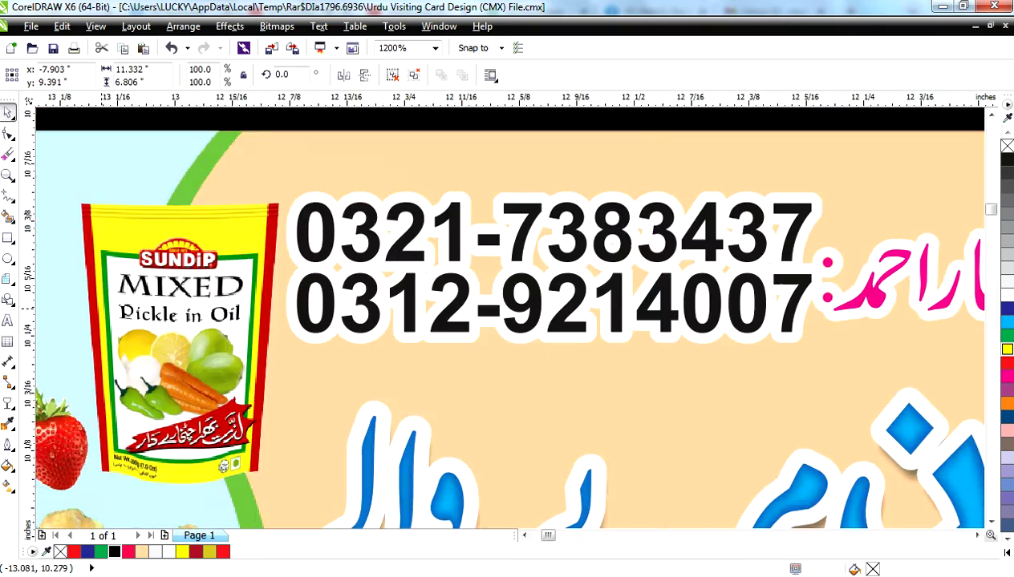
scroll(109, 280, down, 2)
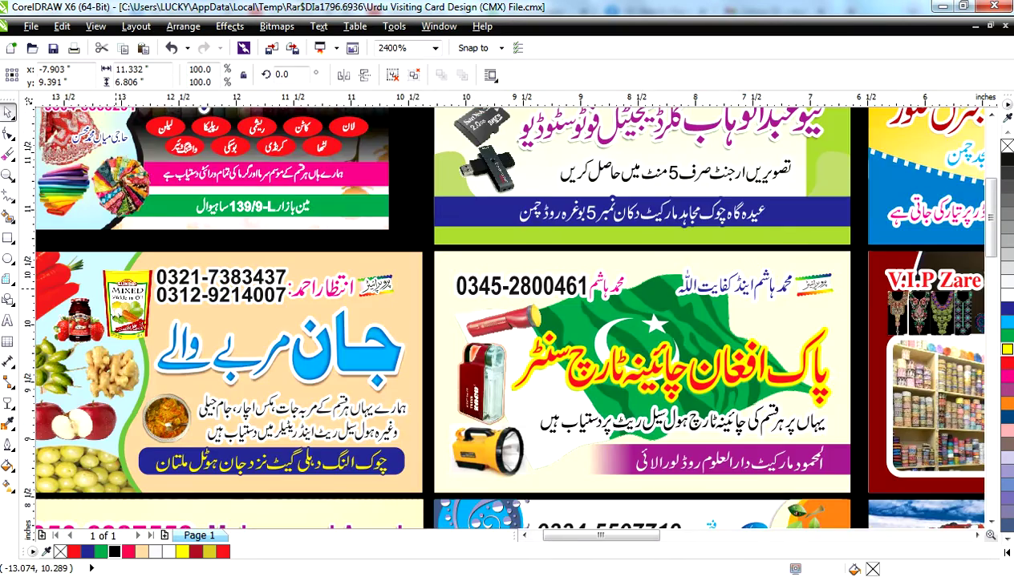
scroll(514, 321, down, 2)
scroll(610, 337, up, 4)
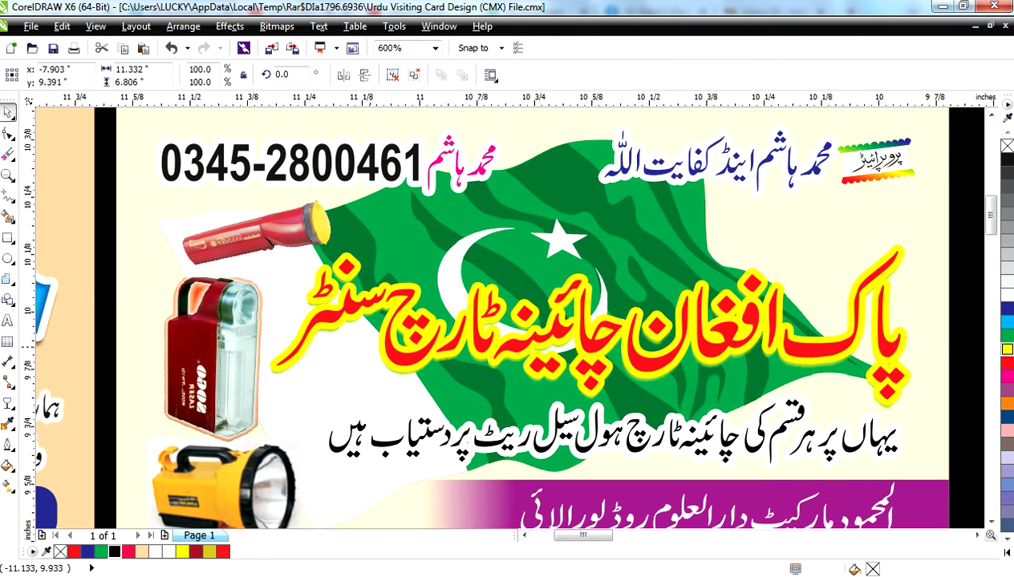
scroll(368, 345, down, 3)
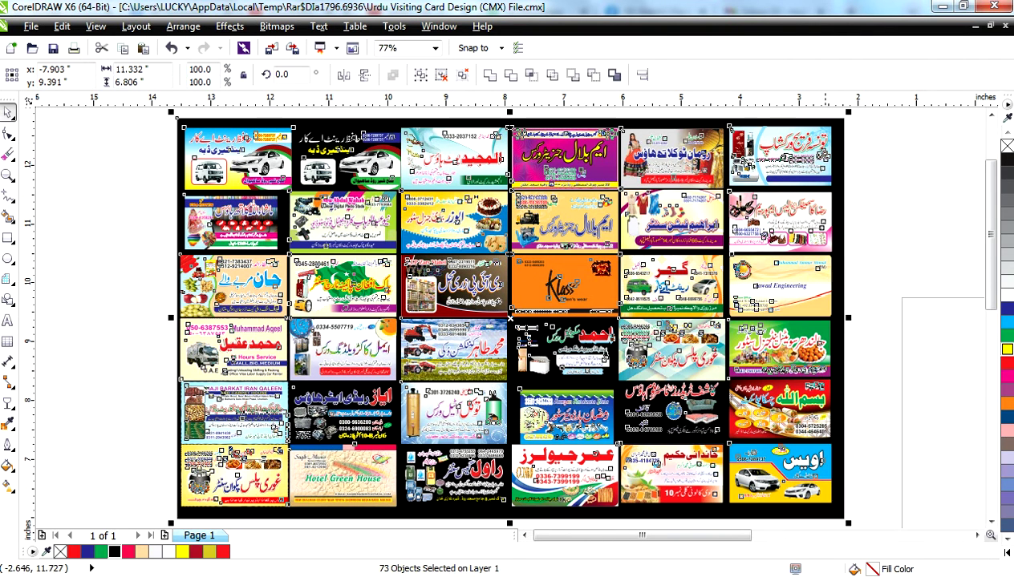
- Delete the black background rectangle behind the cards, then restore it with undo
key(Escape)
click(837, 207)
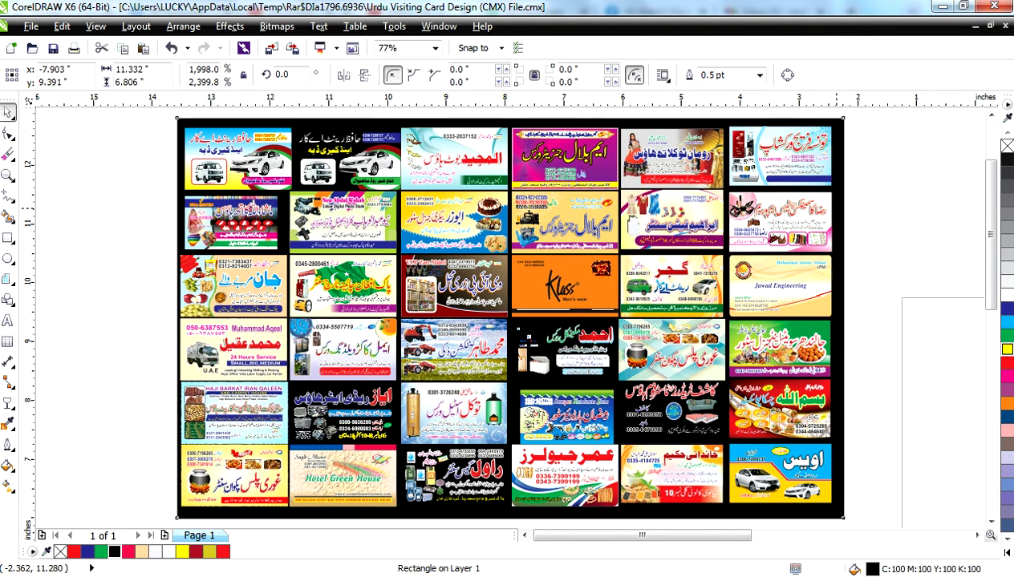
key(Delete)
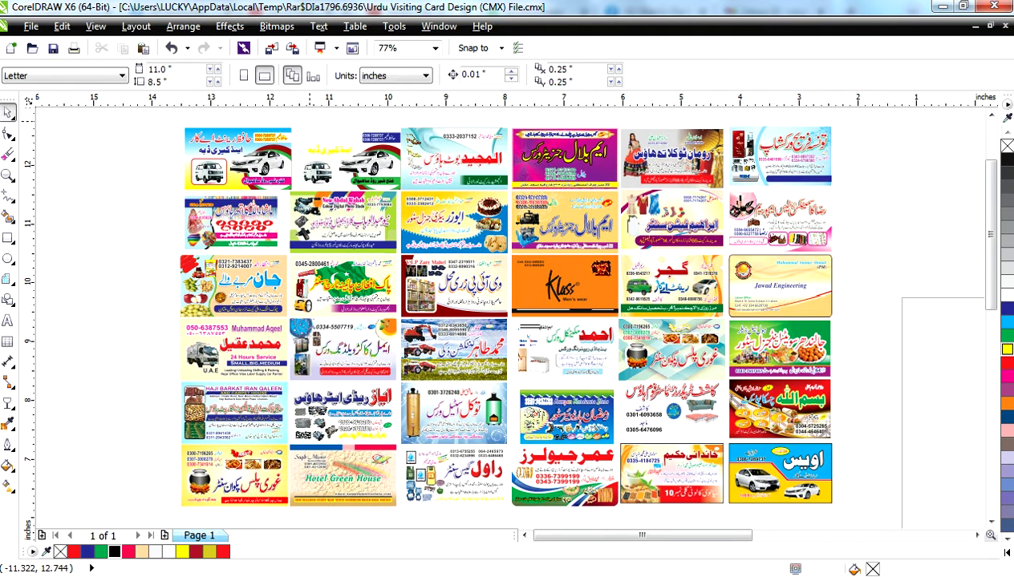
key(ctrl+a)
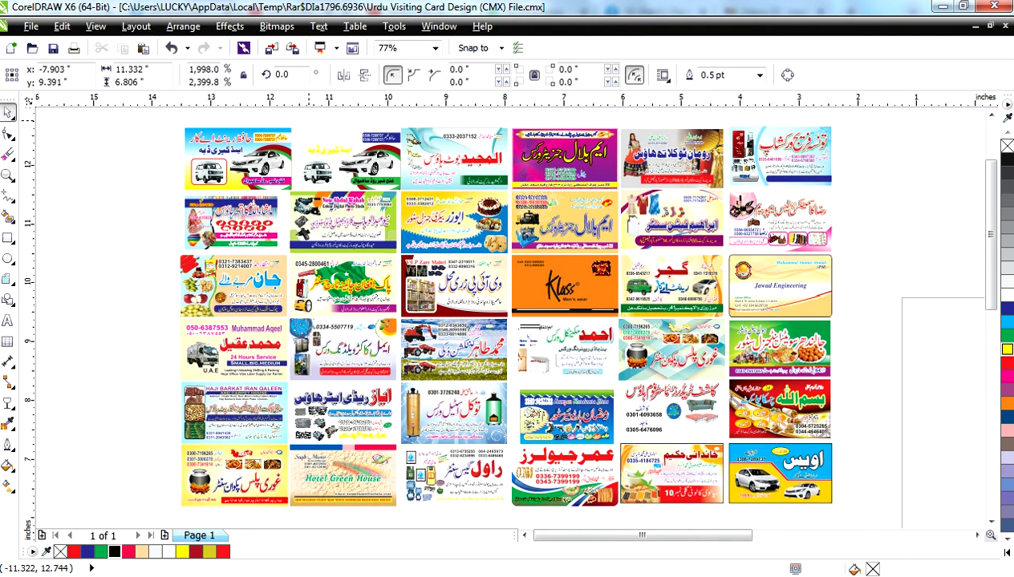
key(ctrl+z)
key(Escape)
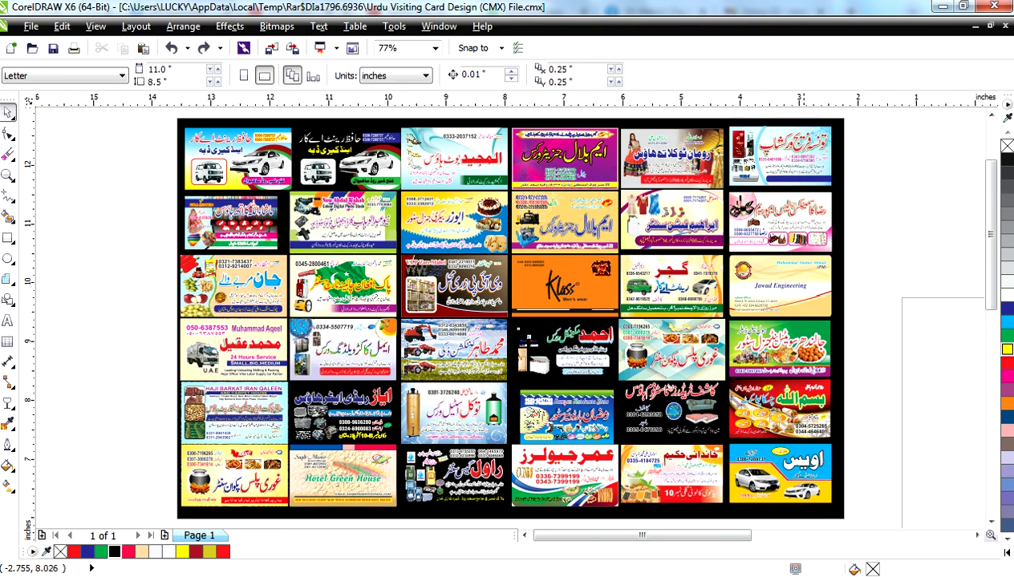
scroll(715, 427, up, 4)
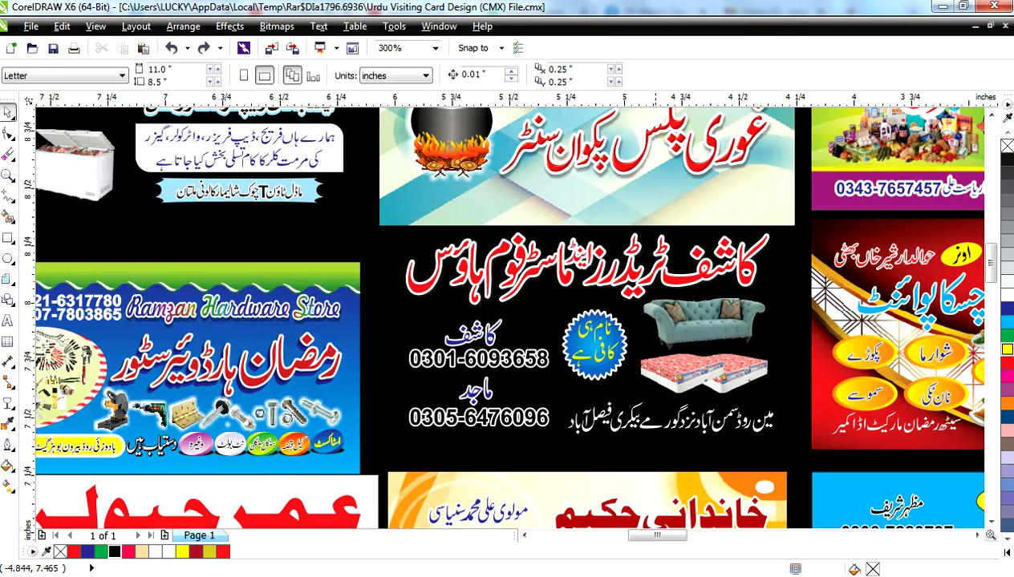
- Ungroup the sofa-and-mattress card into 12 objects and fill its Urdu address line yellow
click(600, 385)
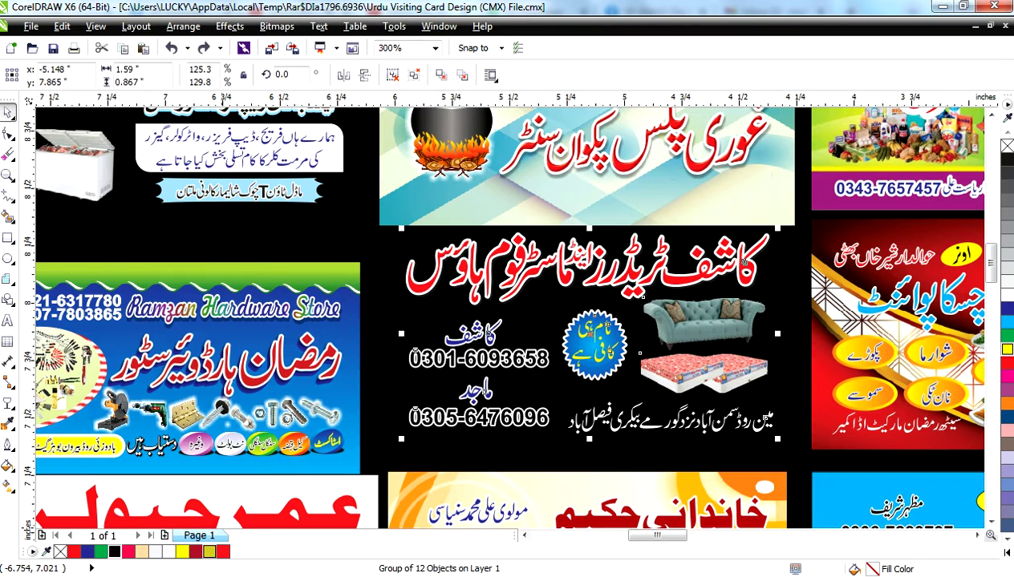
click(210, 552)
key(ctrl+z)
key(ctrl+u)
click(607, 373)
click(622, 425)
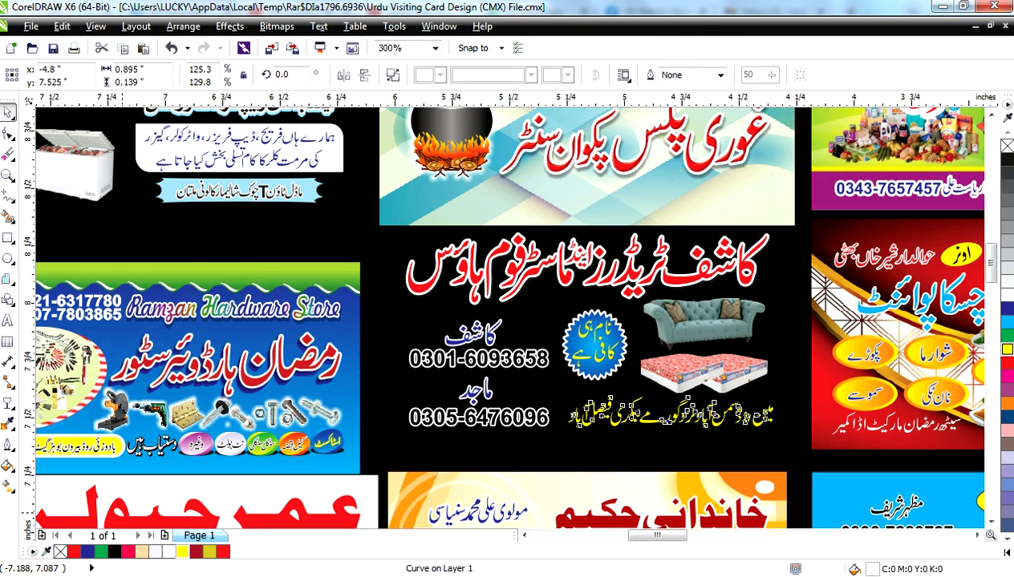
click(182, 552)
- Zoom in on the yellow address, fit the sheet, and select the second card's white Urdu text
scroll(404, 510, down, 2)
key(shift+F2)
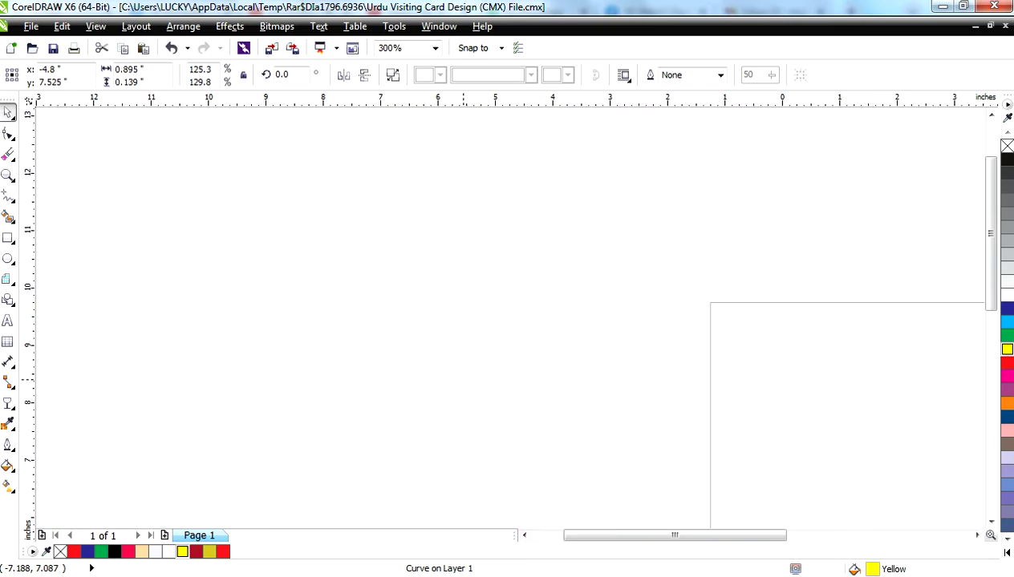
scroll(321, 240, down, 3)
scroll(371, 293, down, 5)
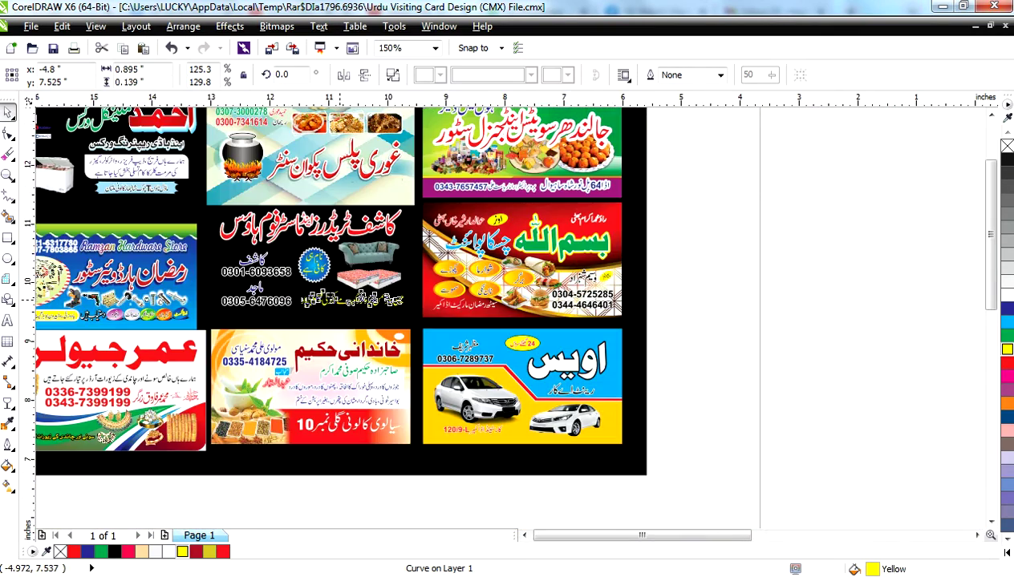
key(F4)
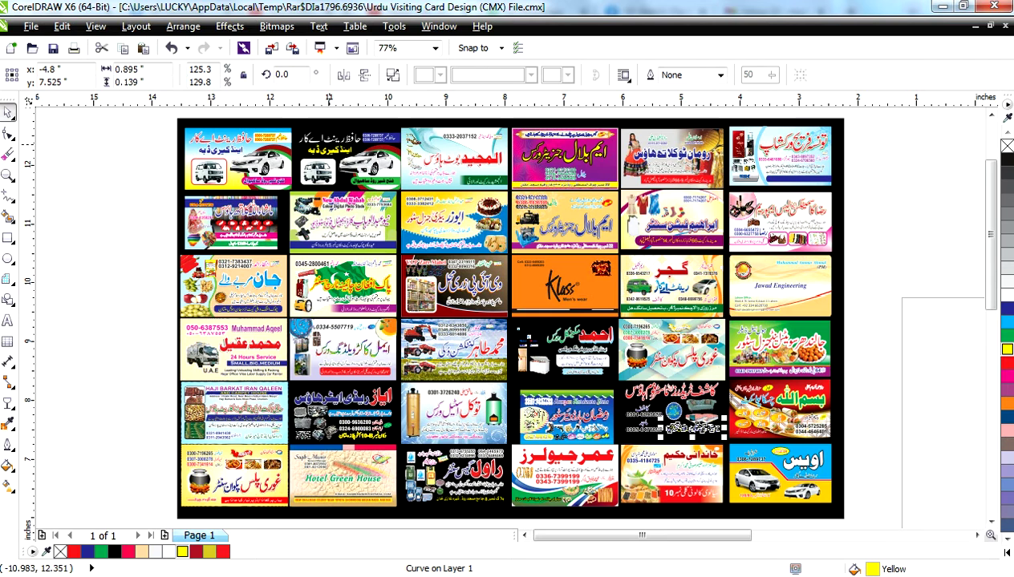
click(330, 140)
- Colour the white Urdu heading crimson and draw a thin ellipse at its left end
key(shift+F2)
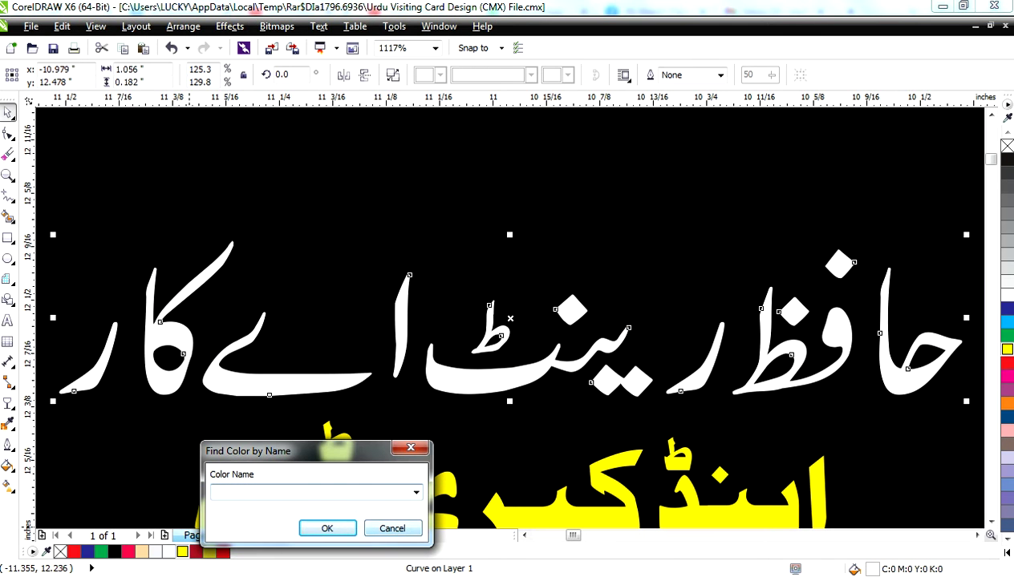
key(Escape)
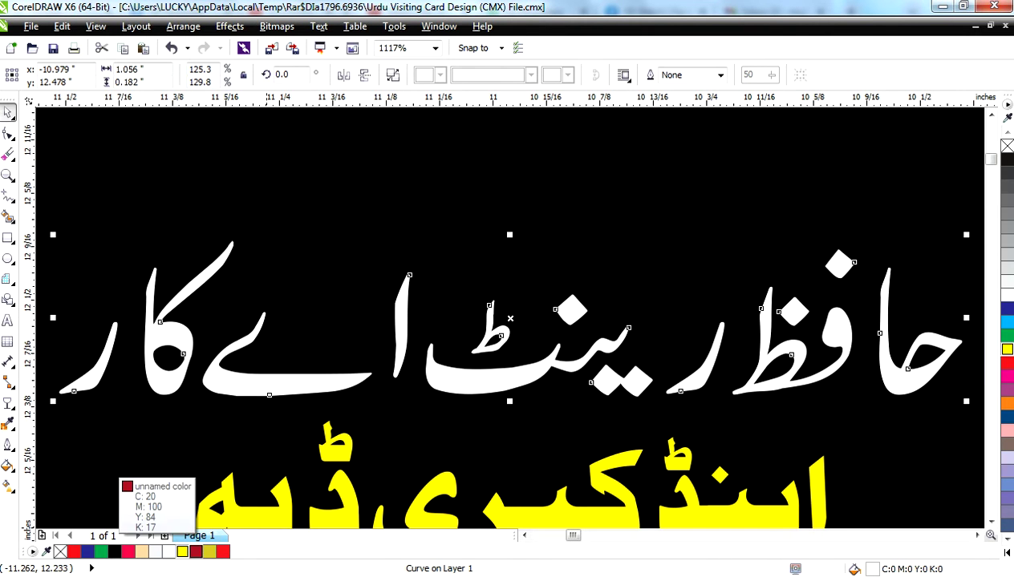
click(195, 551)
key(F7)
scroll(335, 395, down, 3)
drag(271, 364, 318, 368)
- Try combining the ellipse with the crimson heading, undoing the combine twice
scroll(269, 383, up, 5)
key(space)
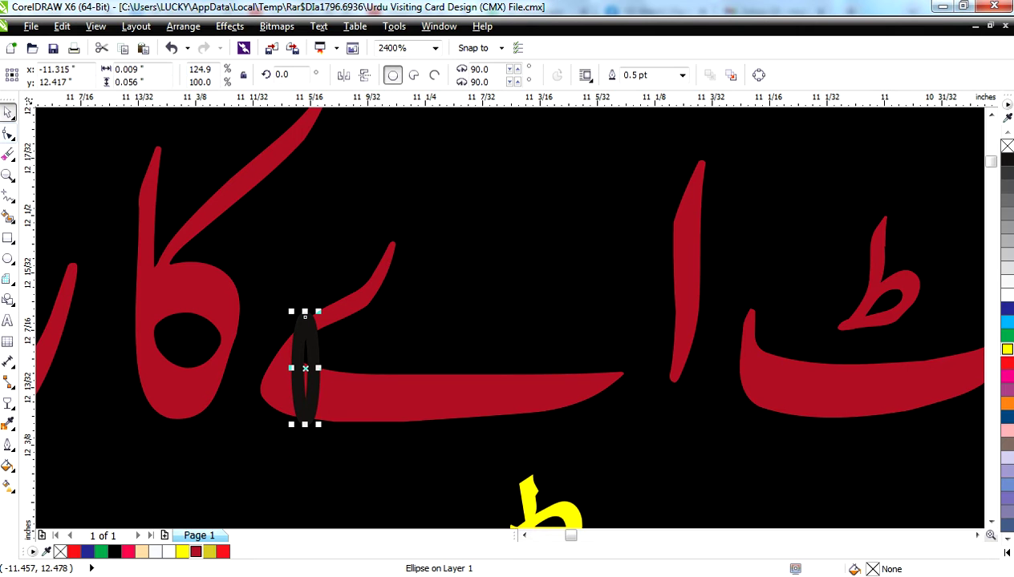
shift+click(337, 385)
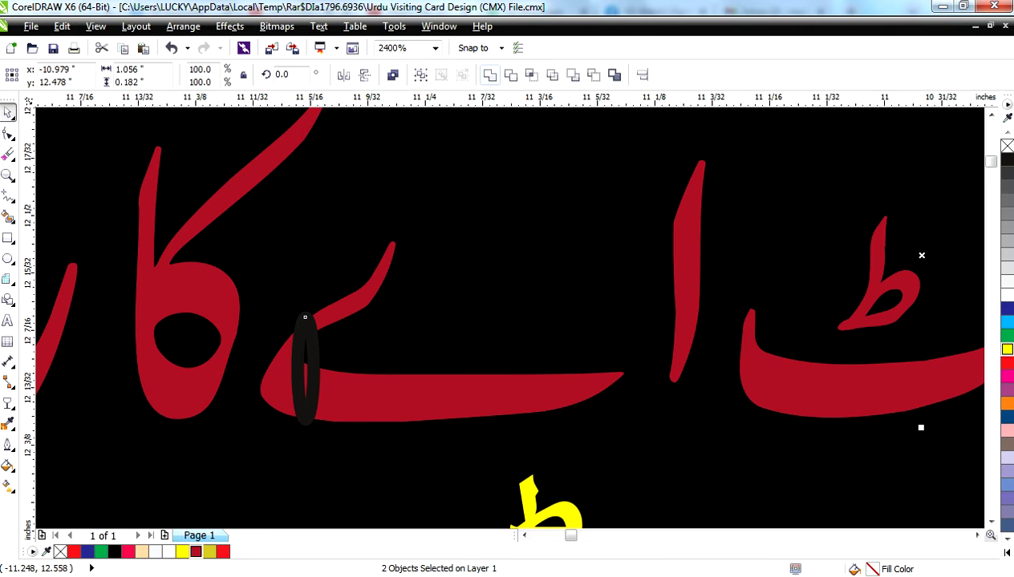
key(ctrl+l)
scroll(369, 225, down, 2)
key(ctrl+z)
click(392, 74)
scroll(329, 264, up, 2)
scroll(411, 284, down, 2)
scroll(410, 299, down, 1)
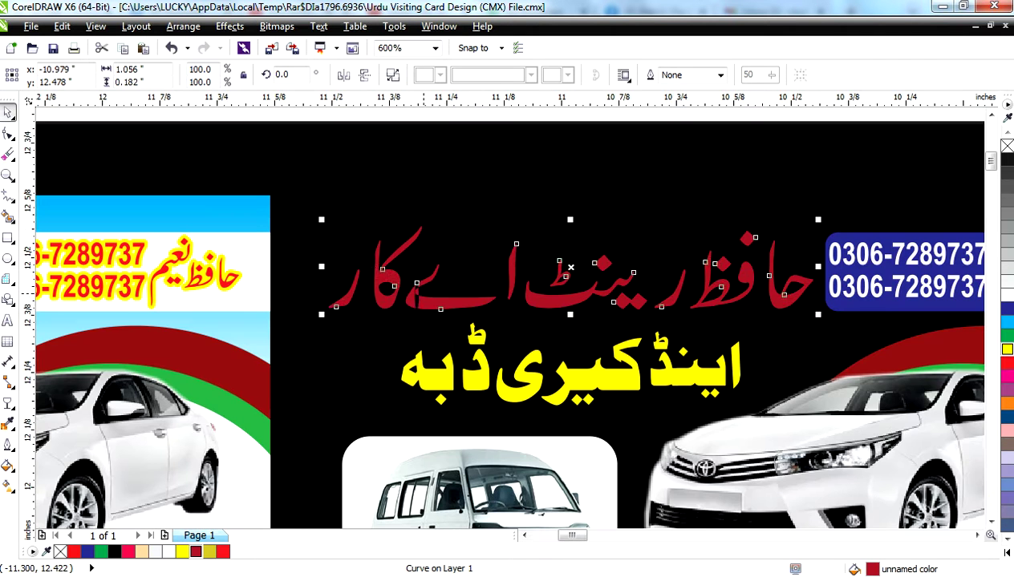
key(ctrl+z)
- Enlarge the ellipse, place it over the heading's left end, and combine them into one curve
click(415, 297)
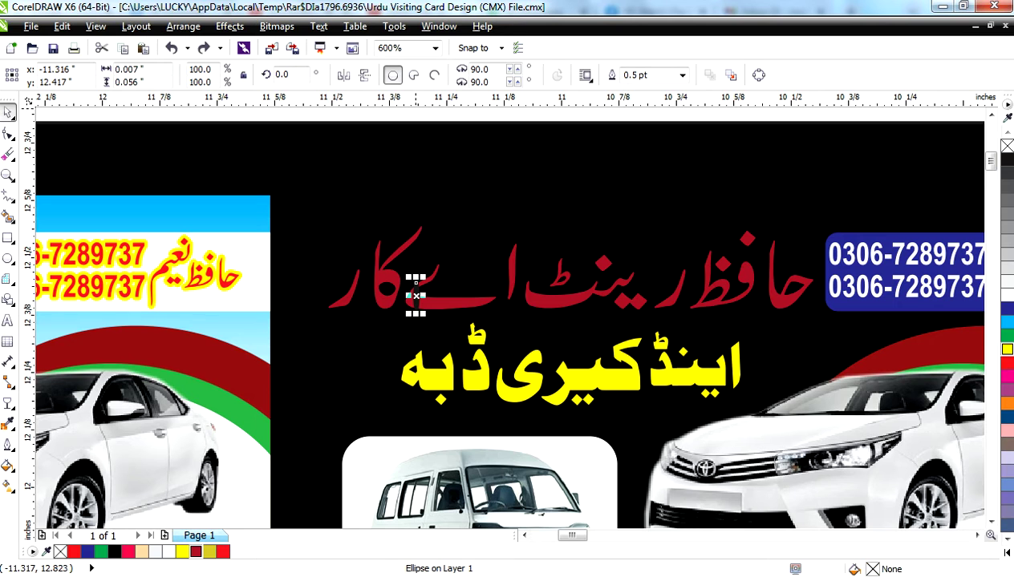
drag(415, 297, 415, 283)
mouse_move(331, 296)
mouse_down()
mouse_move(344, 289)
mouse_move(335, 287)
mouse_move(340, 295)
mouse_up()
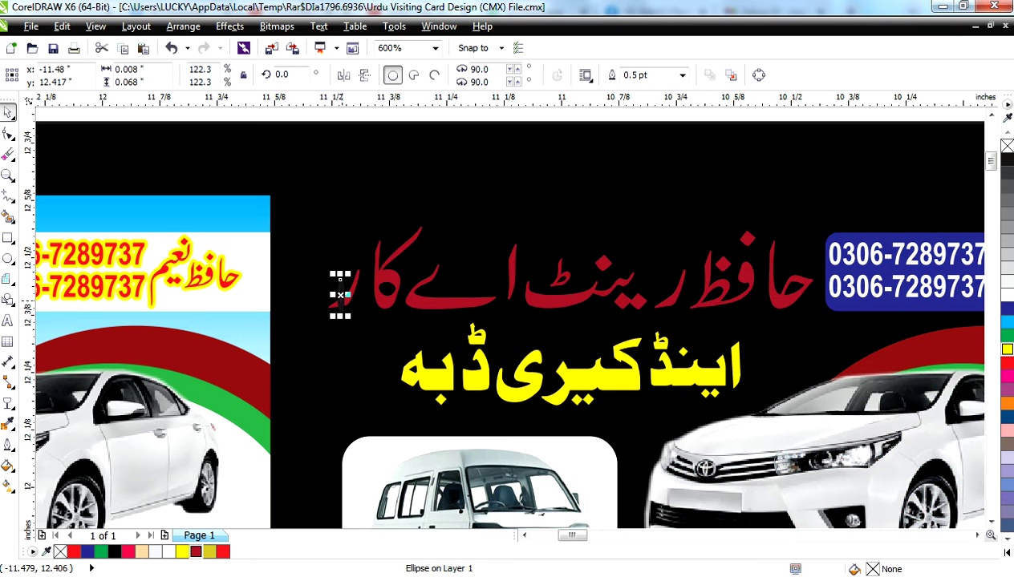
shift+click(340, 295)
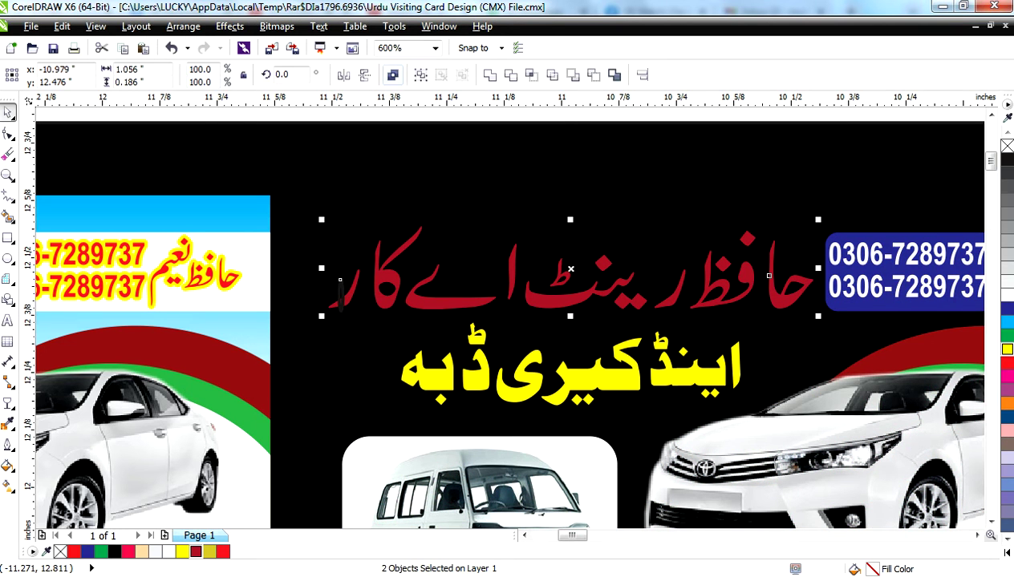
key(ctrl+l)
scroll(340, 281, up, 5)
scroll(397, 254, down, 2)
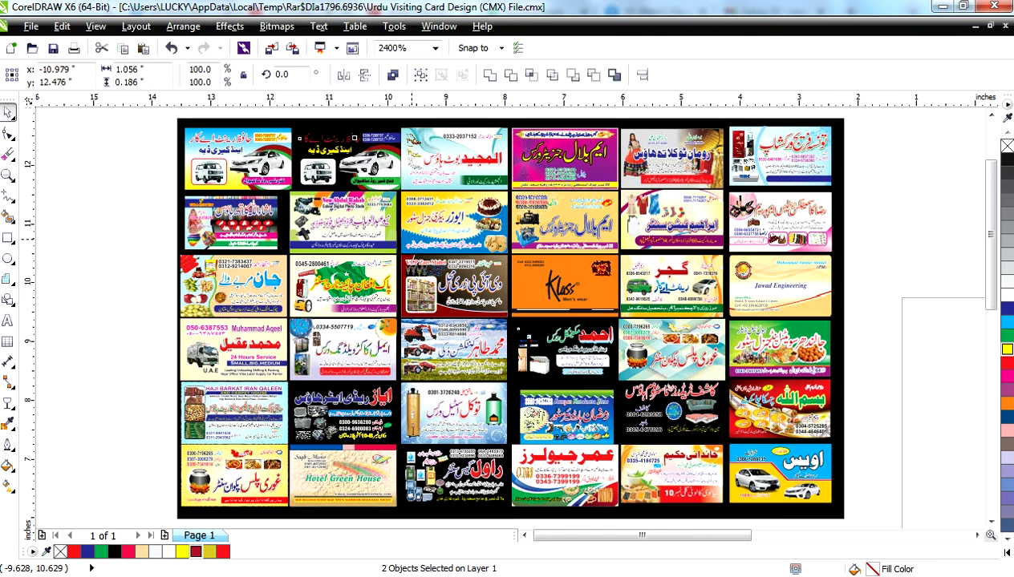
- Move the cosmetics card out of the sheet to the right
key(ctrl+z)
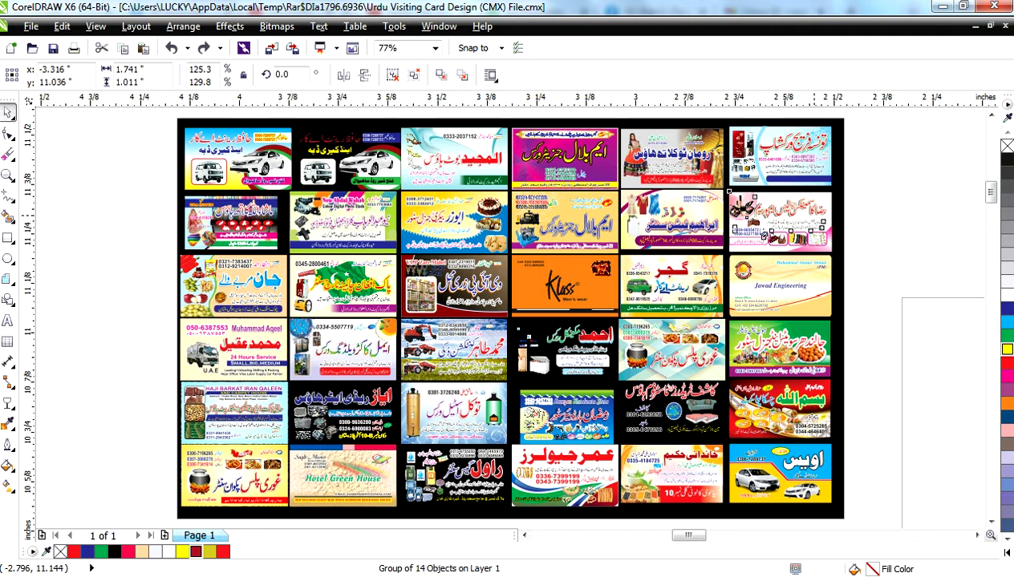
key(shift+F2)
key(F3)
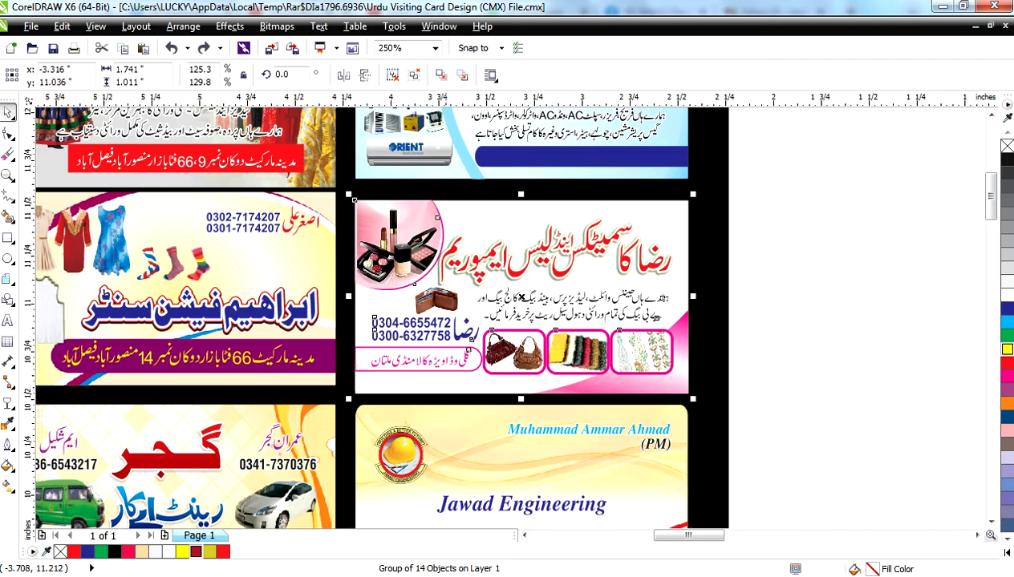
key(F3)
drag(441, 262, 731, 333)
key(shift+F2)
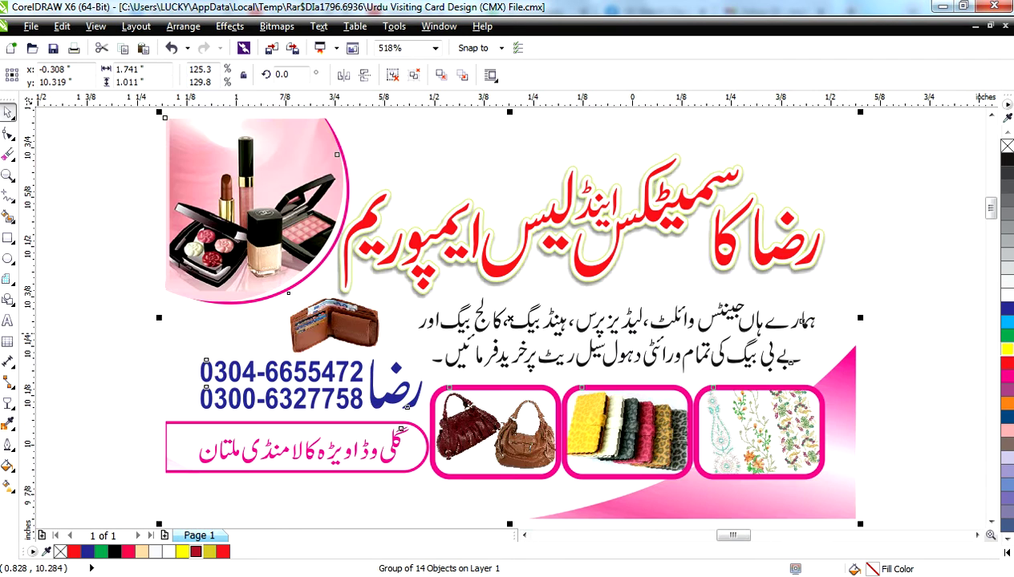
- Ungroup the cosmetics card and fill its background green instead of red
click(1007, 362)
key(ctrl+z)
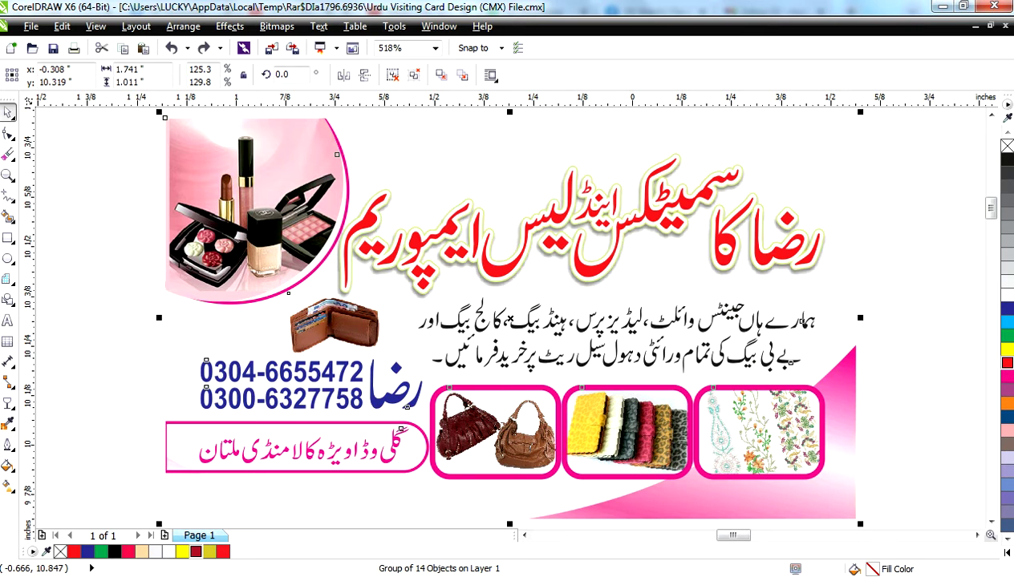
key(ctrl+u)
key(Escape)
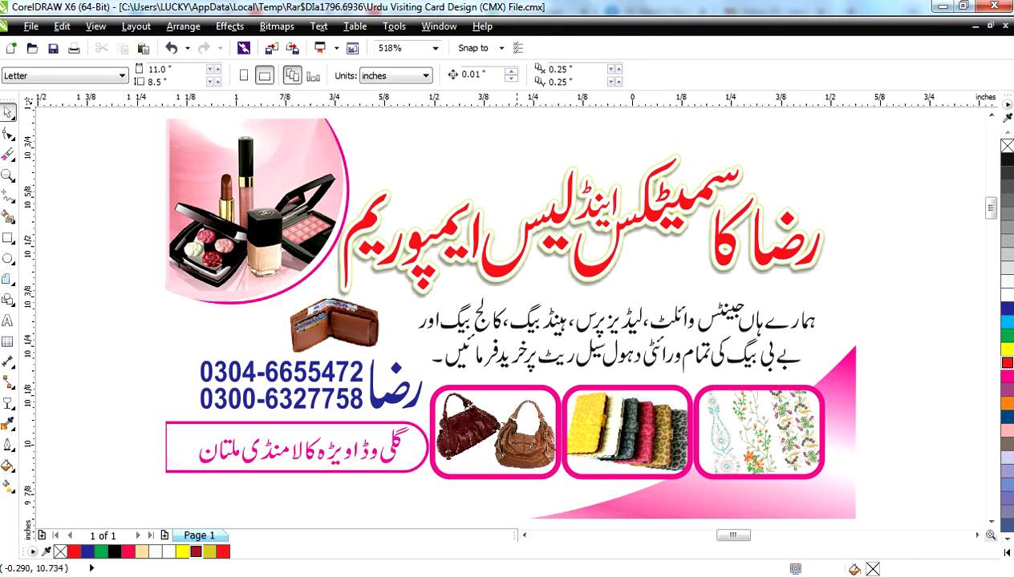
click(517, 150)
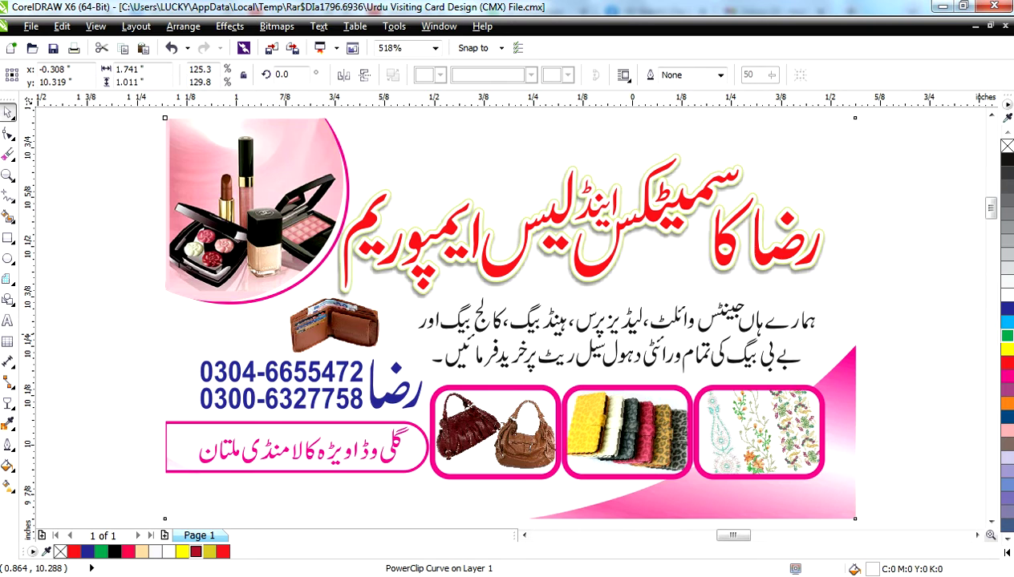
click(1006, 335)
key(Escape)
key(F4)
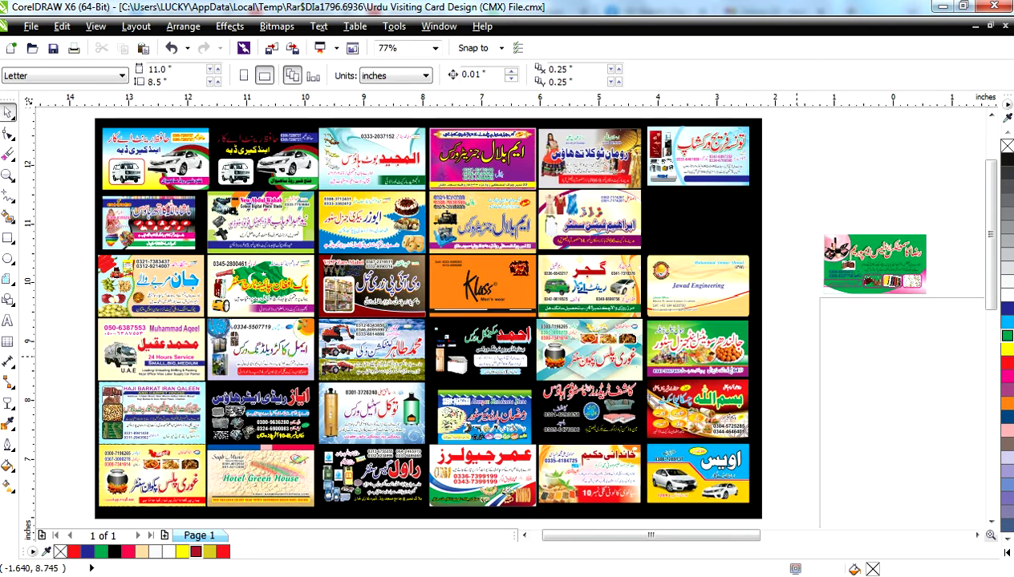
- Delete the three pink frames around the card's product pictures
drag(790, 210, 921, 308)
key(shift+F2)
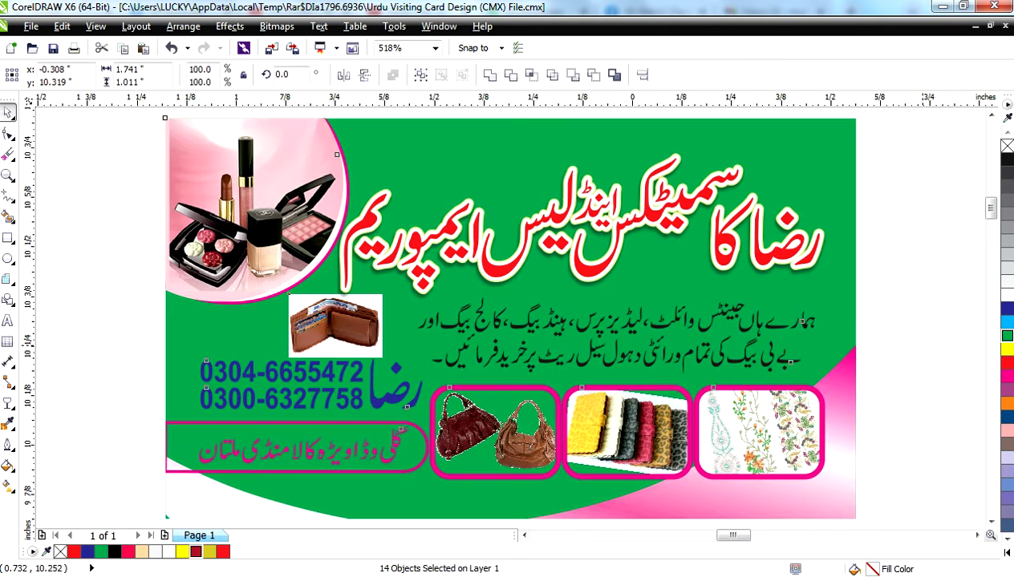
click(167, 516)
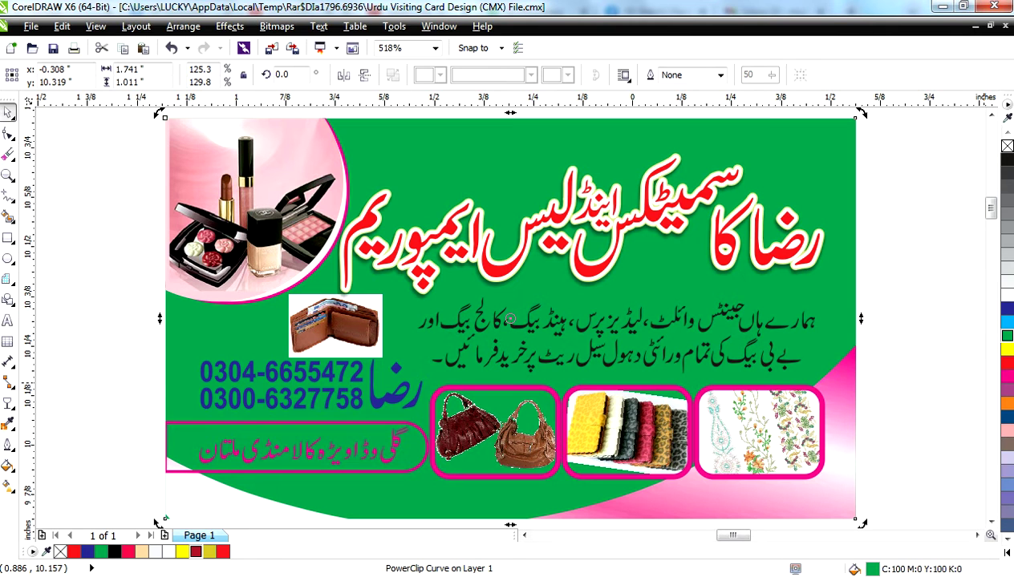
click(9, 134)
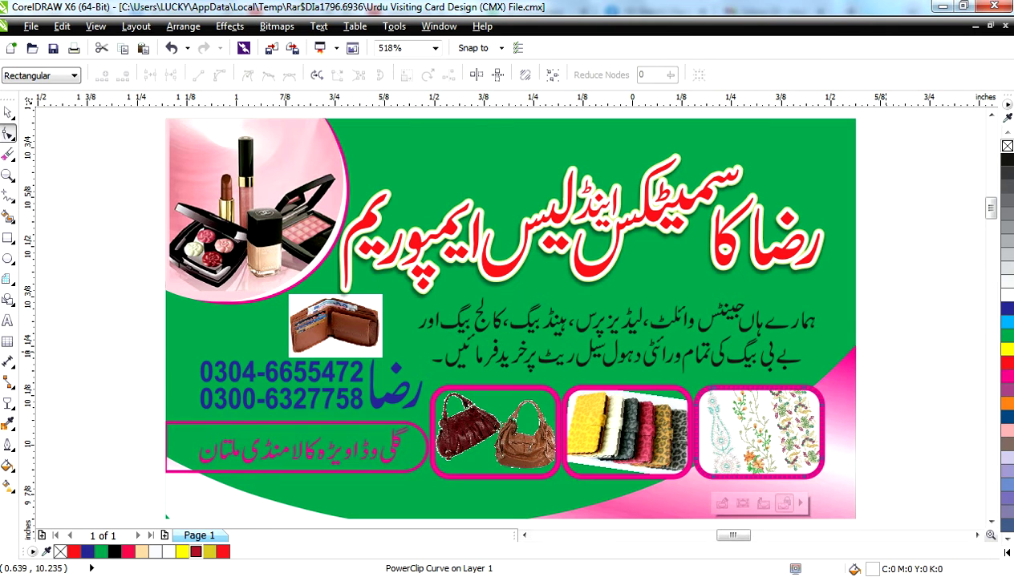
click(8, 112)
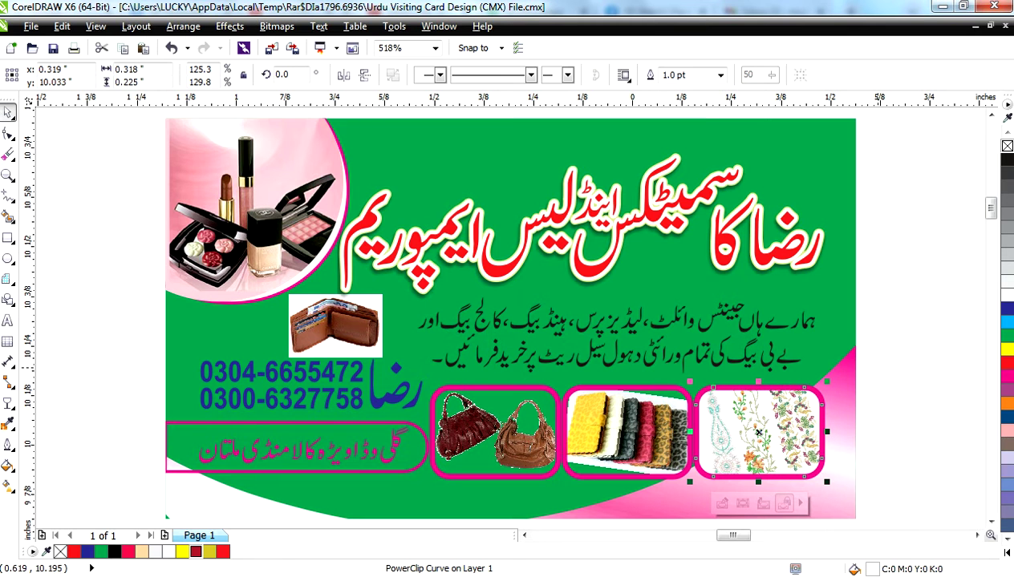
scroll(757, 433, down, 1)
shift+click(493, 389)
shift+click(627, 388)
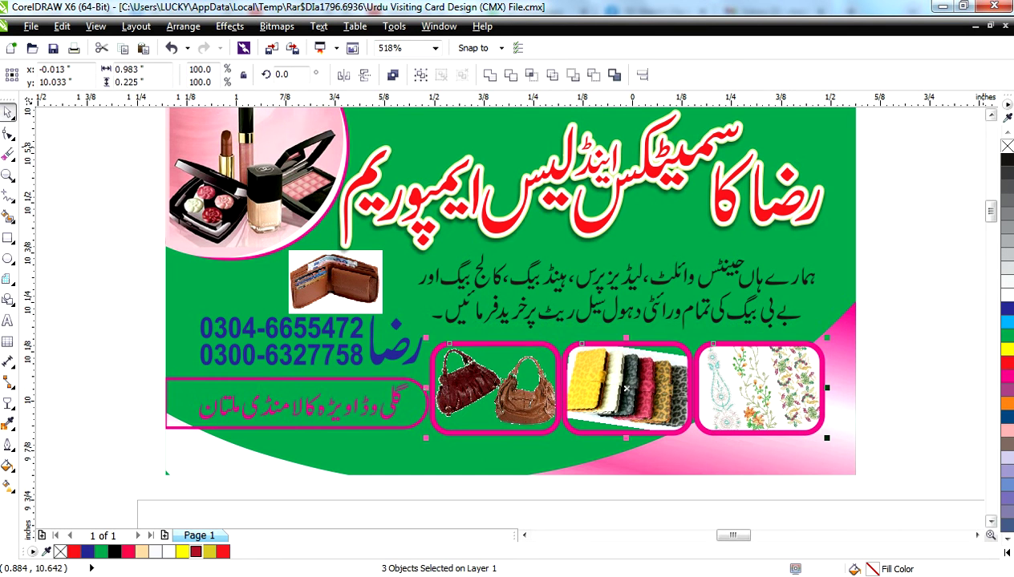
key(Delete)
key(F10)
click(342, 424)
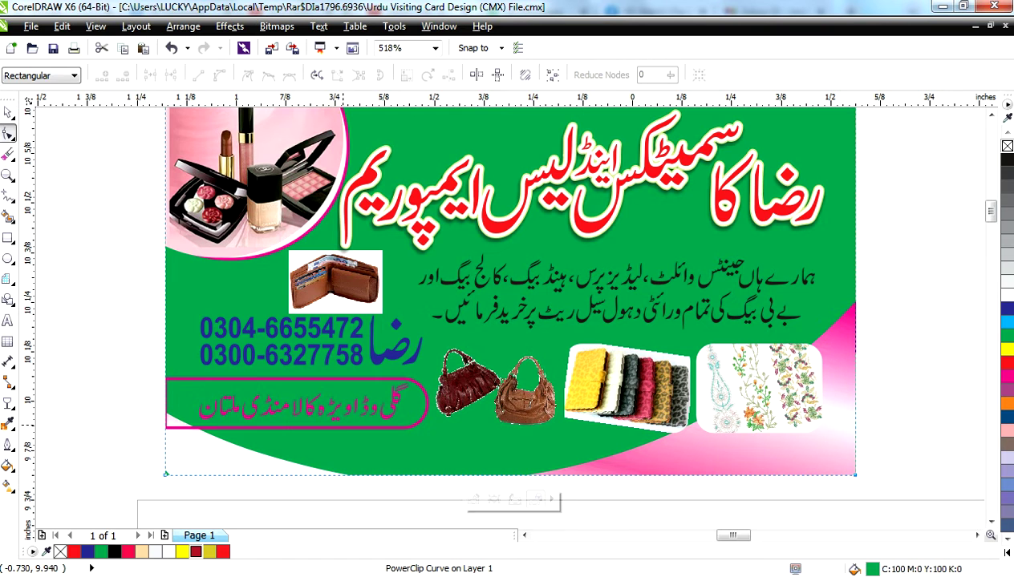
- Inside the background PowerClip, remove the pink pill shape's outline, then finish editing
click(474, 498)
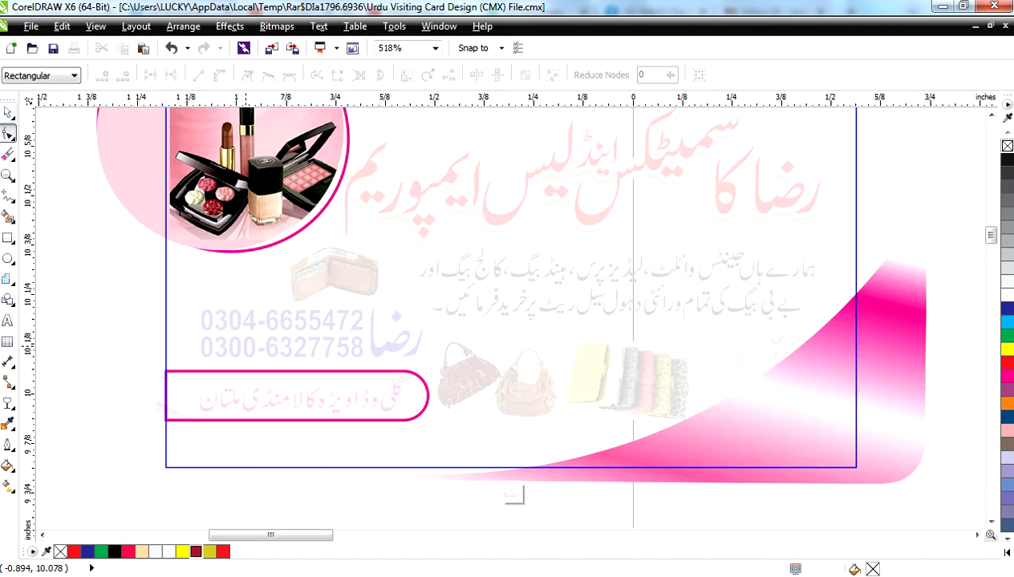
key(space)
drag(119, 308, 440, 433)
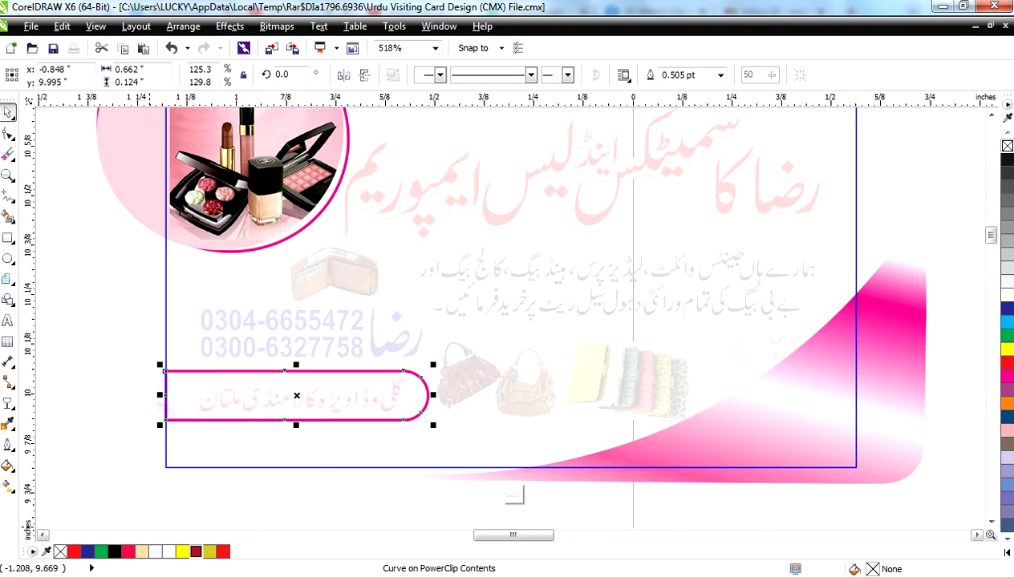
right_click(61, 552)
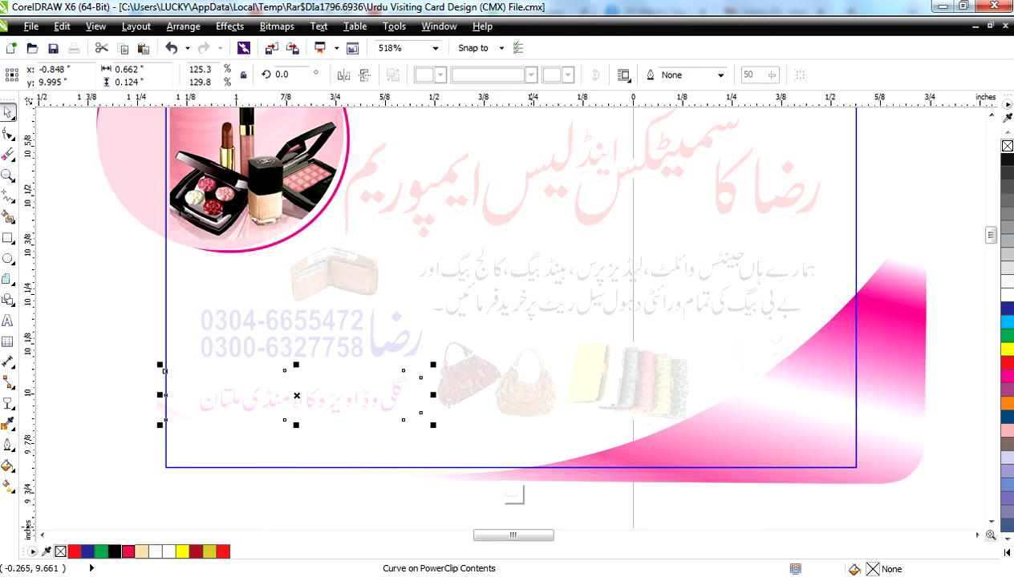
click(512, 494)
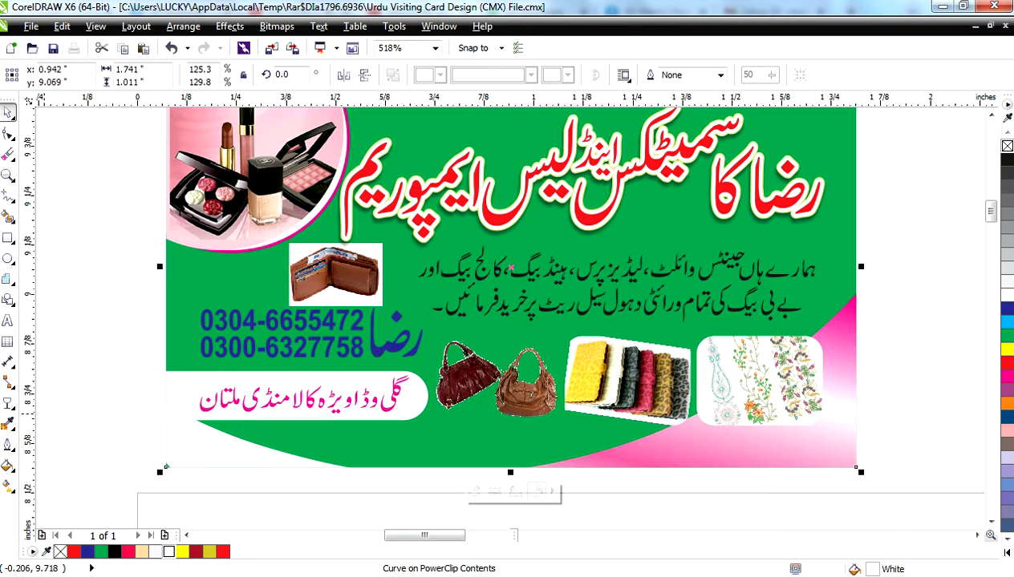
key(Escape)
- Reopen the background PowerClip, select the pink swoosh at bottom right, and finish editing
key(F10)
click(184, 440)
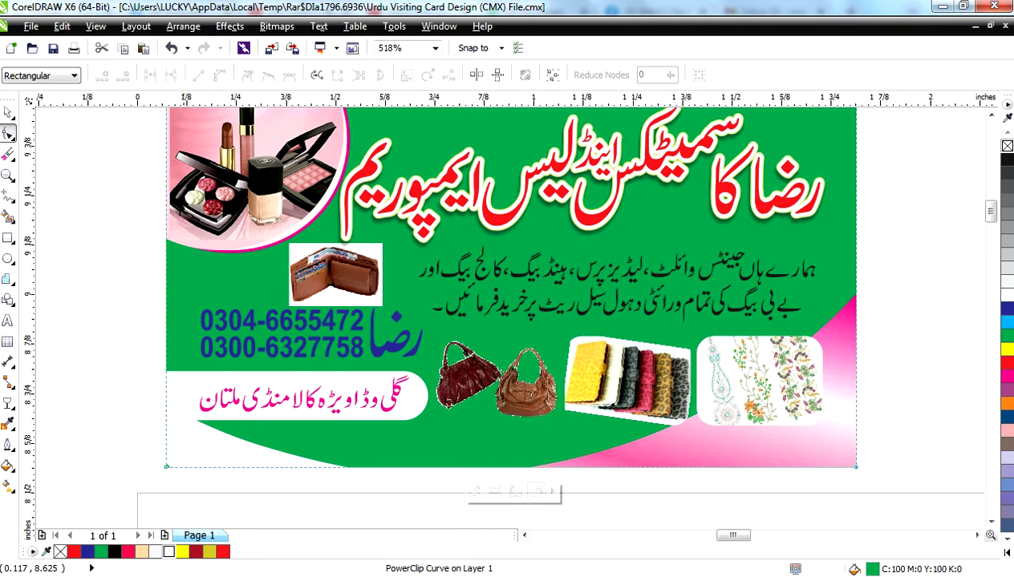
click(473, 492)
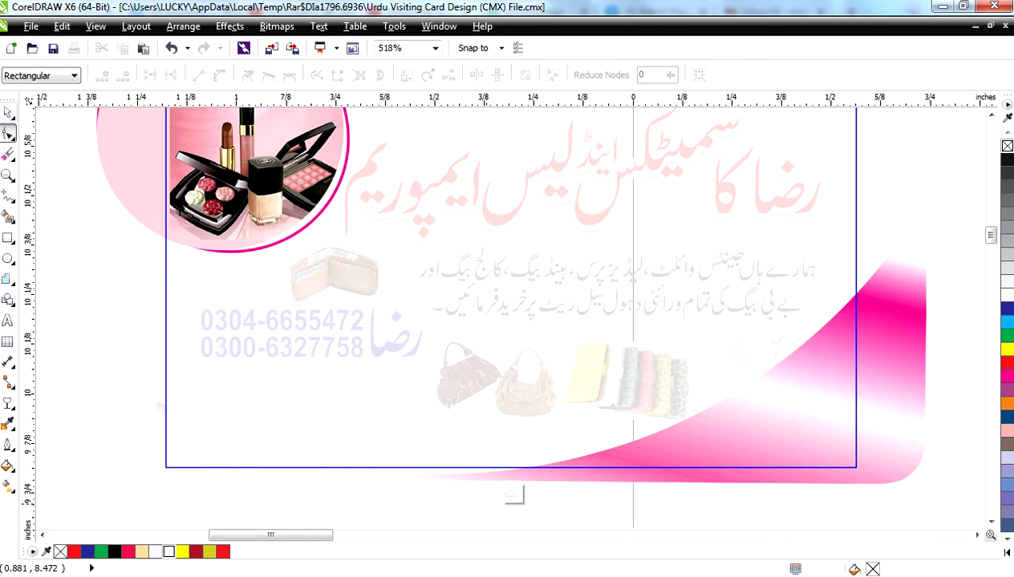
key(space)
click(209, 439)
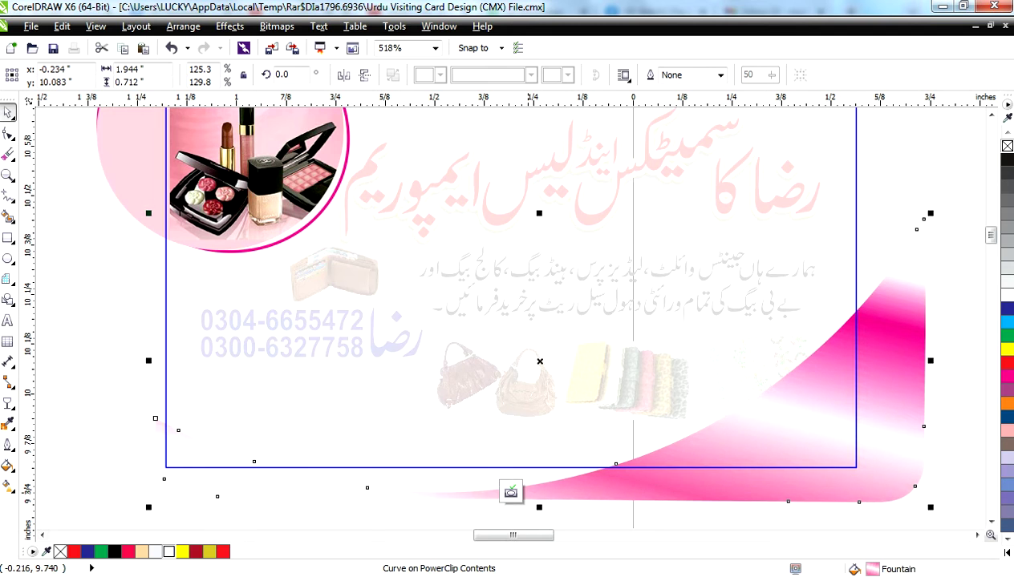
click(514, 494)
key(Escape)
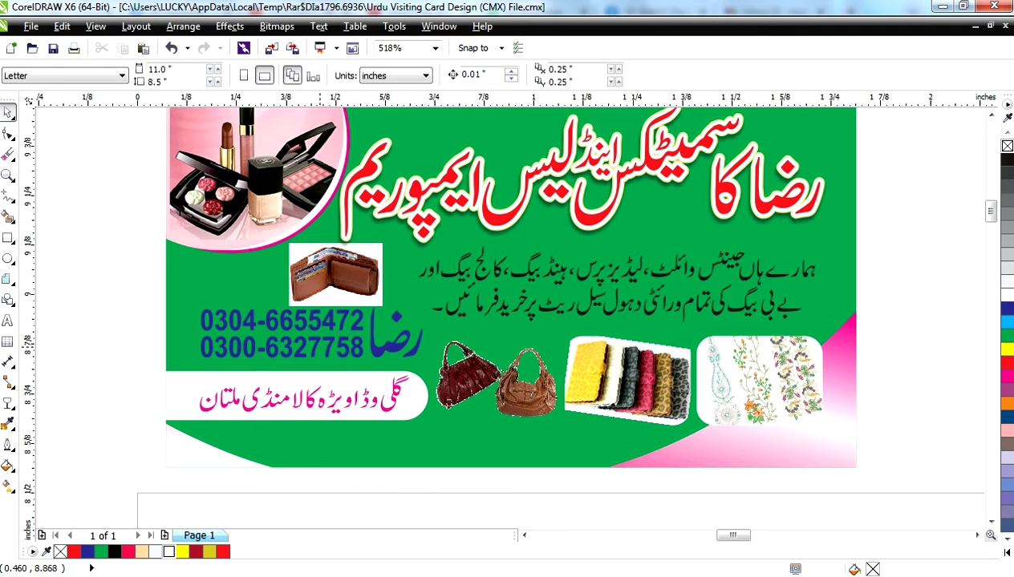
- Inspect the phone numbers, name and wallet photo, then fit the sheet and drag out the fridge card
click(322, 341)
drag(114, 295, 364, 377)
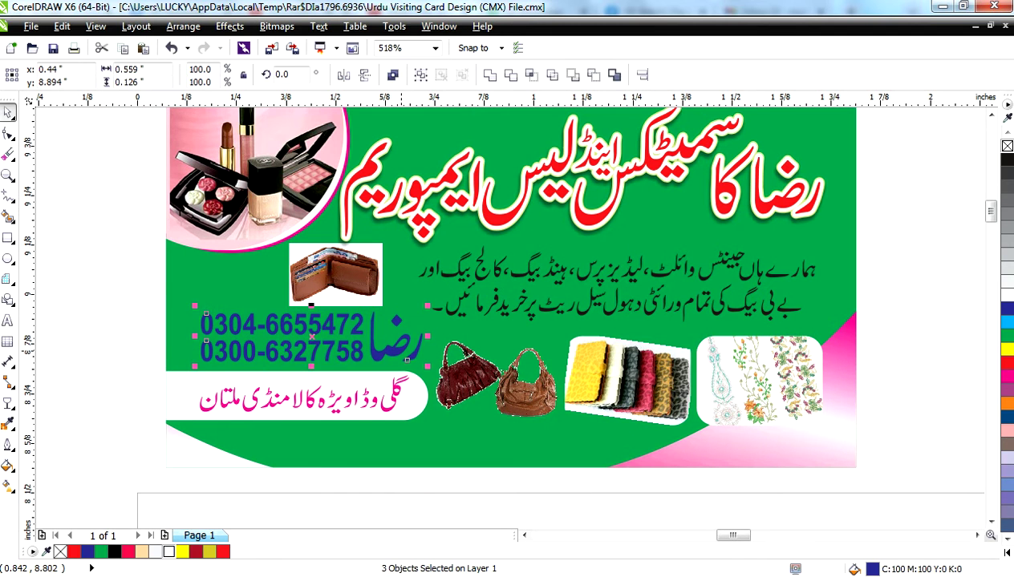
click(335, 249)
scroll(335, 249, up, 2)
scroll(348, 274, up, 4)
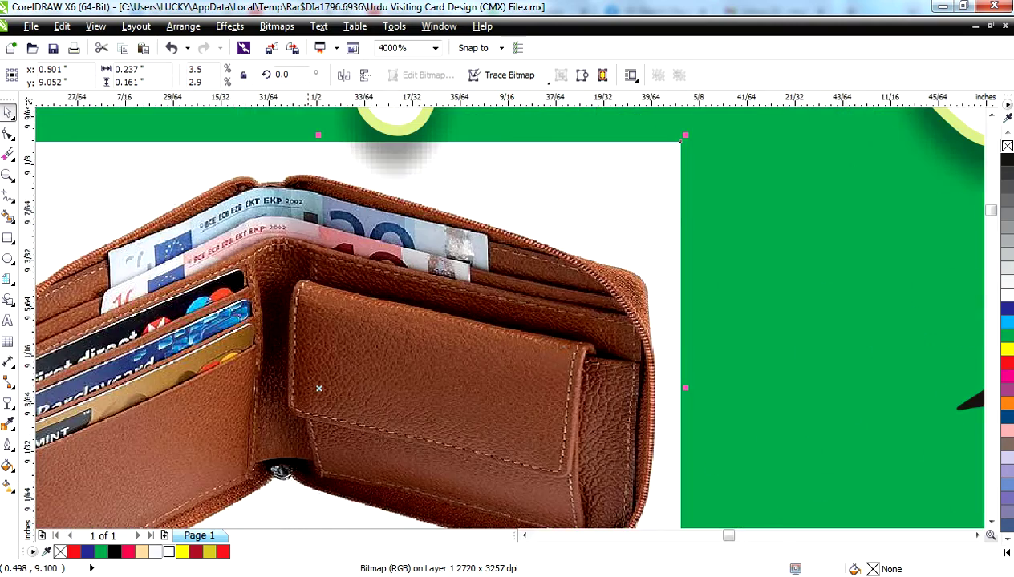
scroll(309, 241, up, 3)
scroll(309, 241, down, 9)
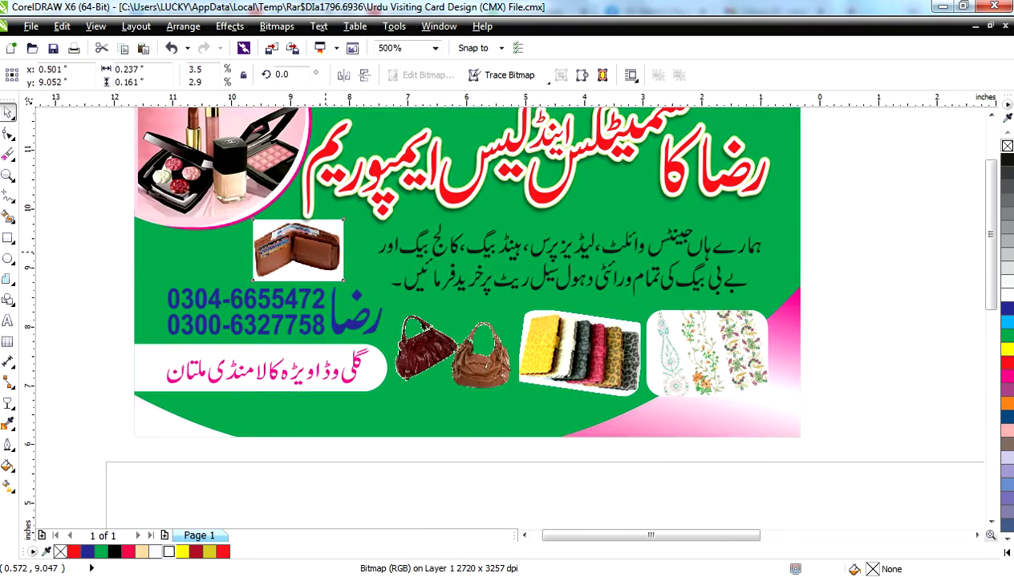
key(F4)
drag(653, 161, 858, 157)
- Ungroup the fridge workshop card and select its logo badge and clipped background
key(shift+F2)
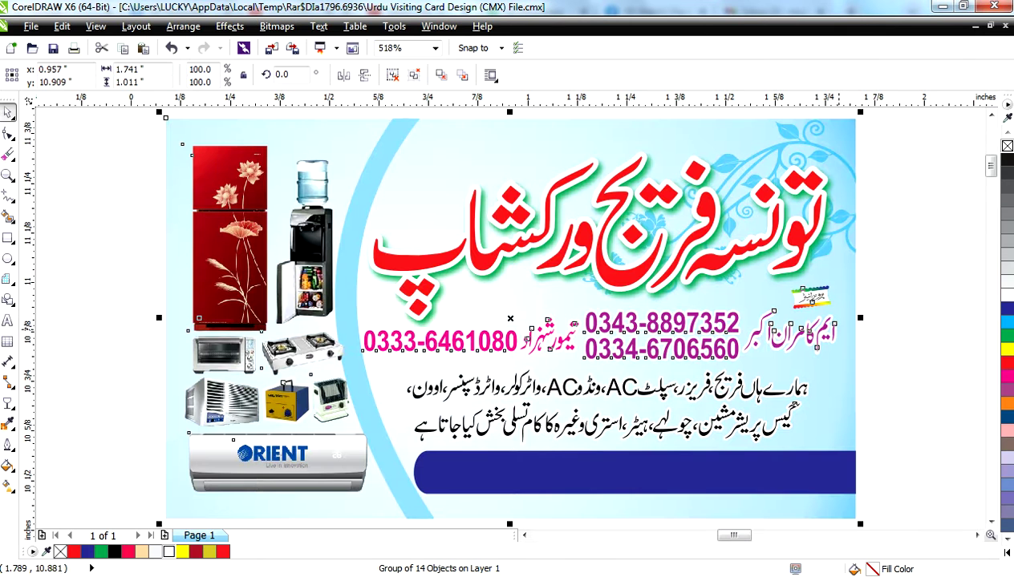
key(ctrl+u)
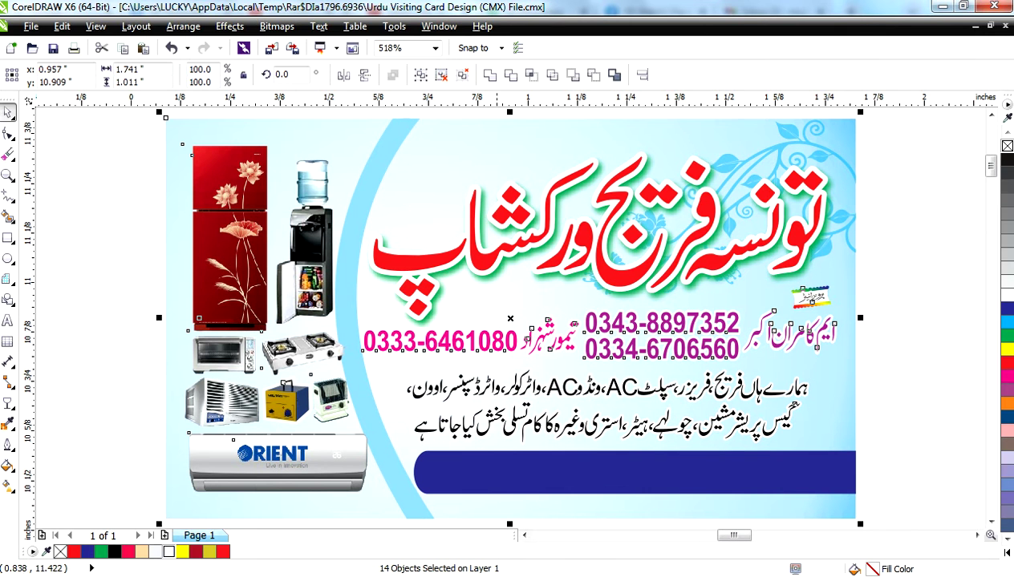
drag(886, 159, 846, 176)
scroll(802, 298, up, 4)
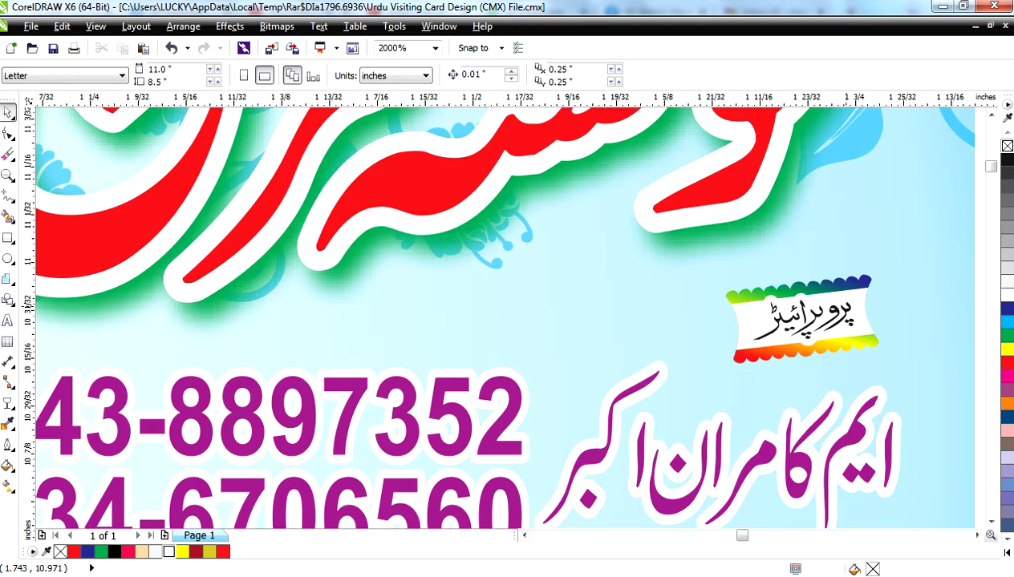
click(802, 298)
scroll(834, 316, down, 4)
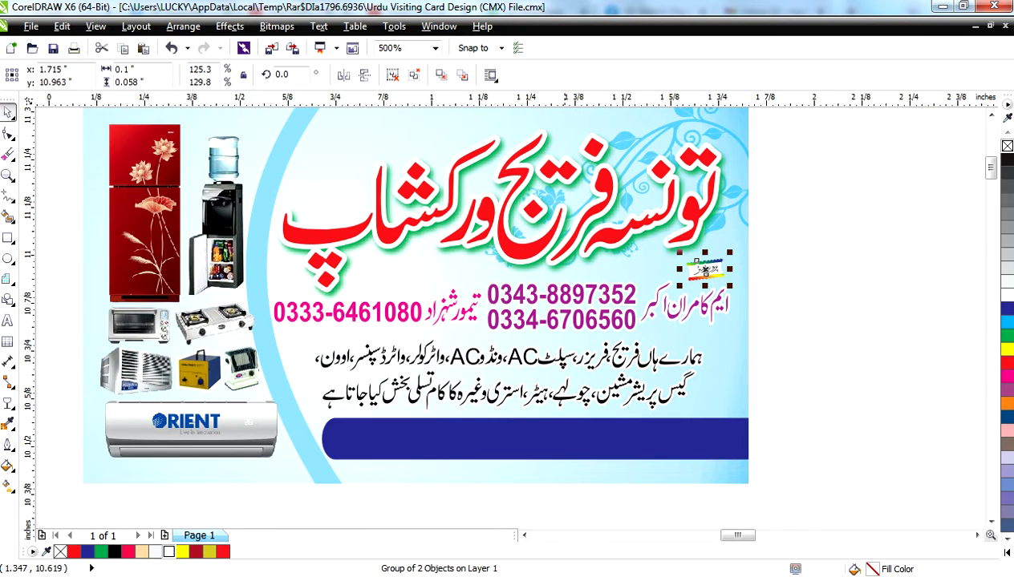
click(613, 470)
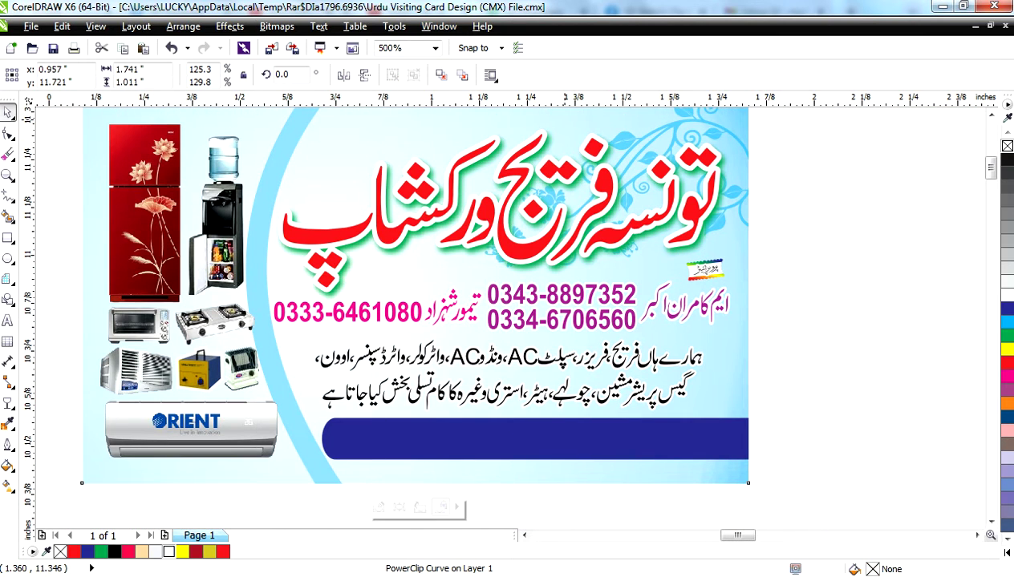
- Drag the water dispenser photo and the blue background apart from the card's text
scroll(261, 144, up, 4)
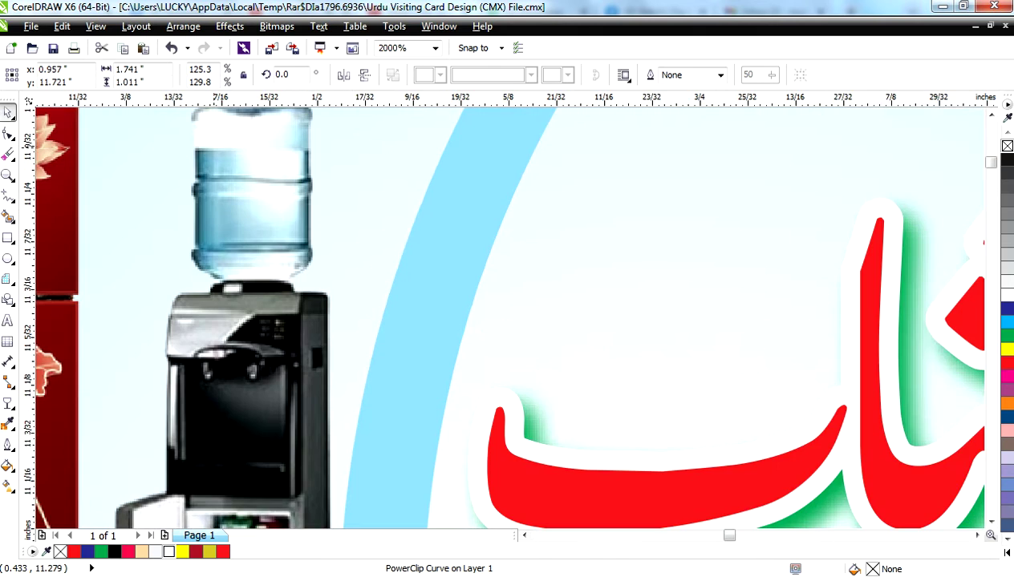
scroll(264, 149, down, 4)
scroll(269, 164, down, 2)
drag(264, 189, 704, 277)
drag(421, 309, 952, 320)
scroll(922, 153, down, 4)
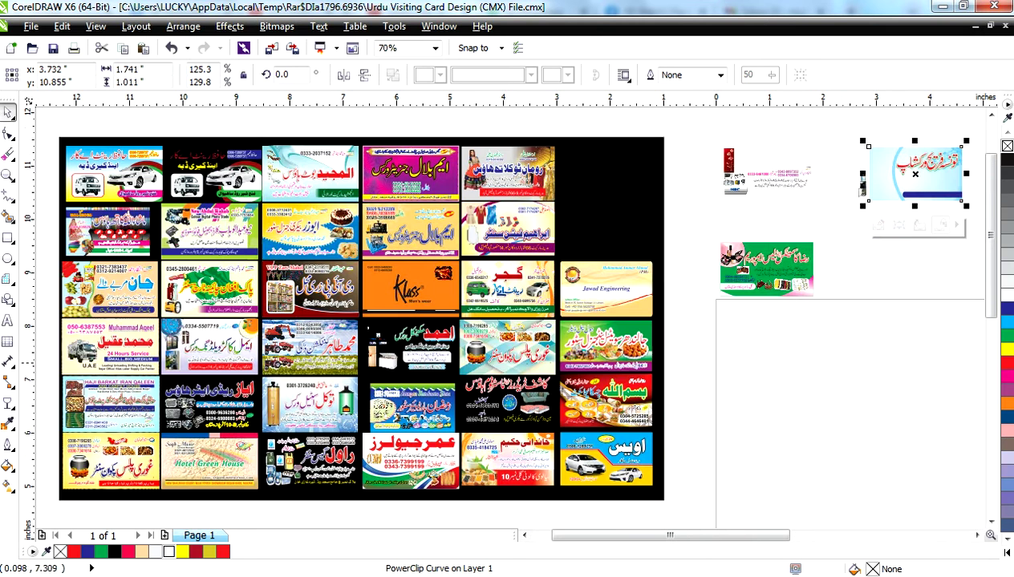
- Extract the background's clipped contents and move the blue bar and empty frame out below
click(919, 225)
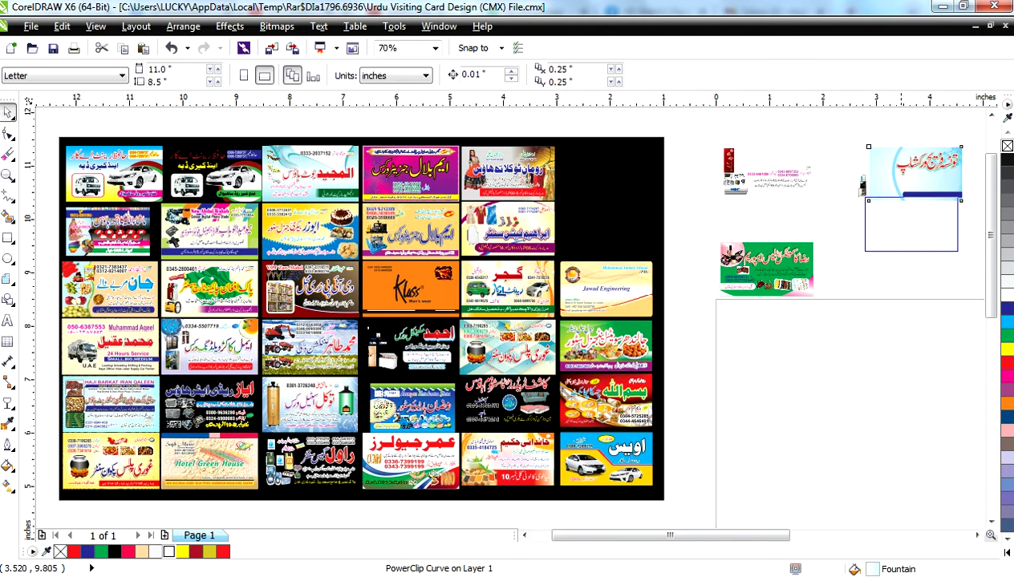
drag(904, 173, 888, 349)
click(898, 349)
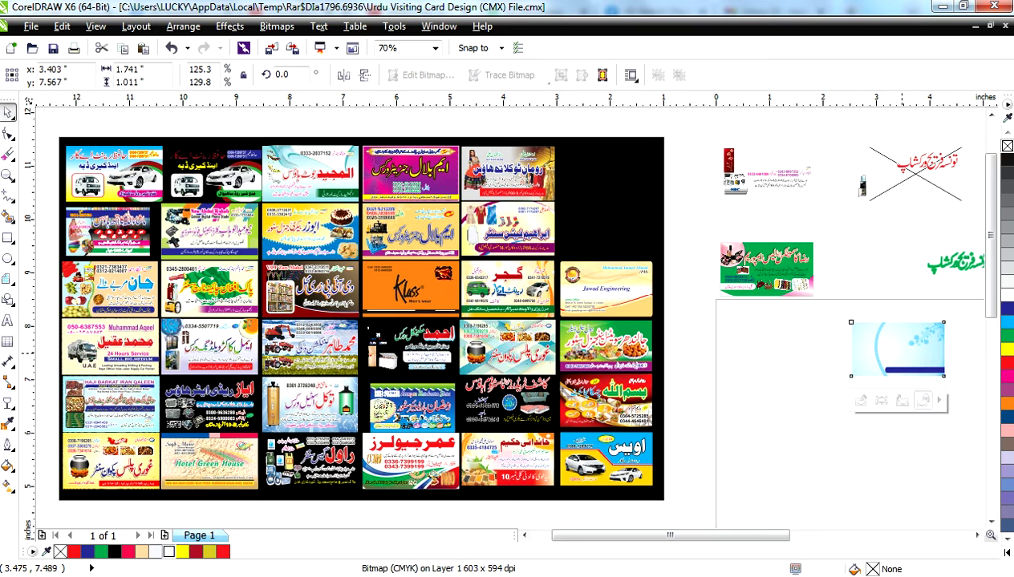
click(926, 398)
key(Escape)
drag(894, 368, 799, 465)
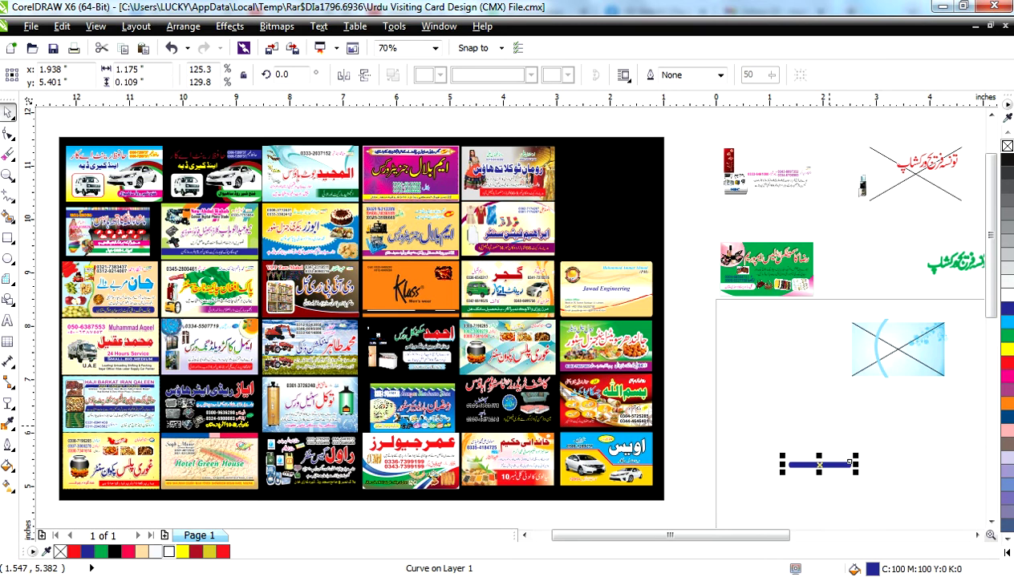
click(929, 333)
click(857, 283)
drag(895, 336, 855, 430)
- Try a light-blue fountain fill on the black background, undo it, and move the clothing-shop cards off the grid
key(F11)
key(Return)
click(641, 181)
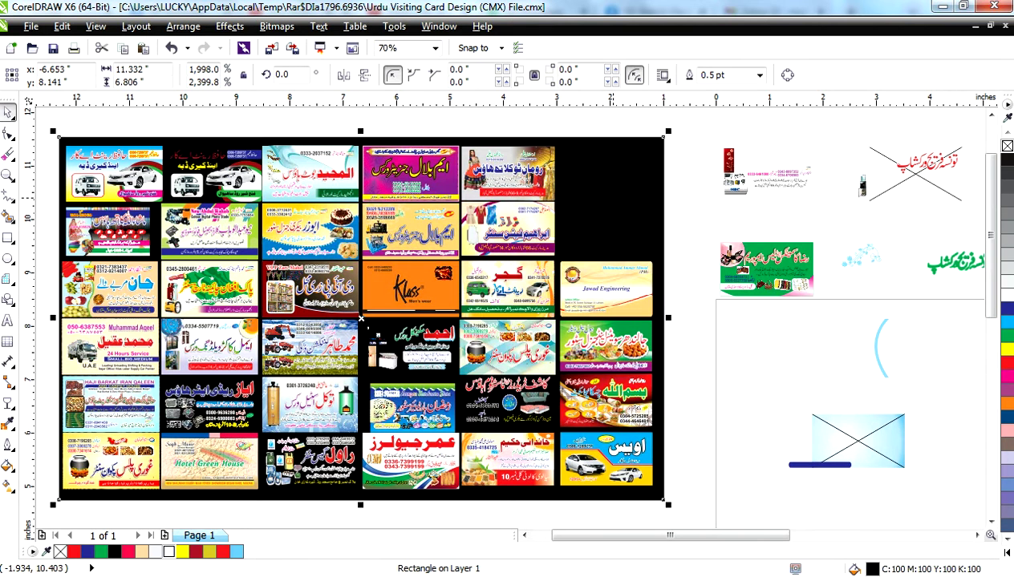
click(237, 551)
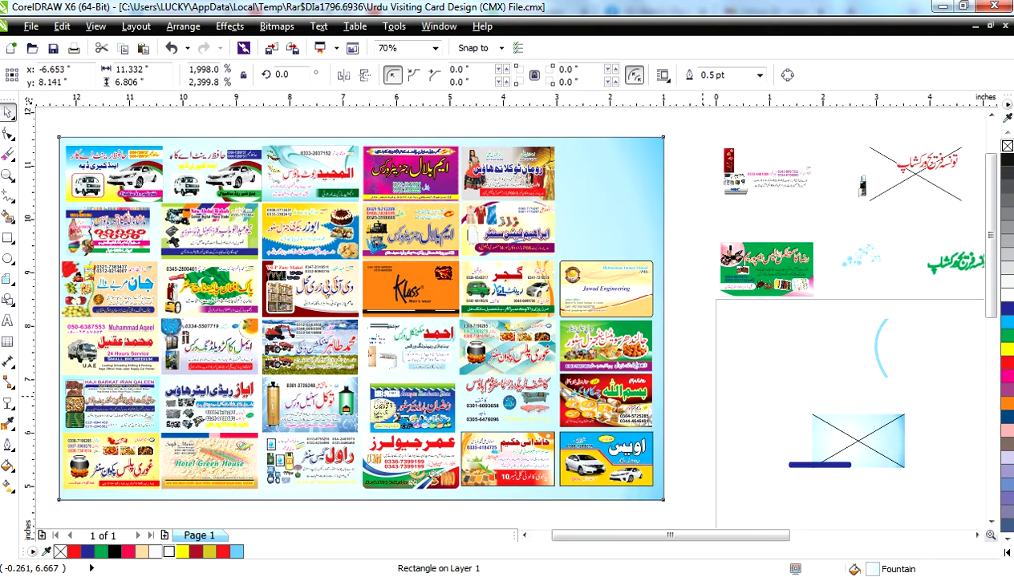
click(703, 388)
click(642, 181)
key(ctrl+z)
key(Escape)
drag(534, 161, 758, 409)
- Ungroup the two clothing-shop cards, drag them apart and move the lower card's background aside
key(shift+F2)
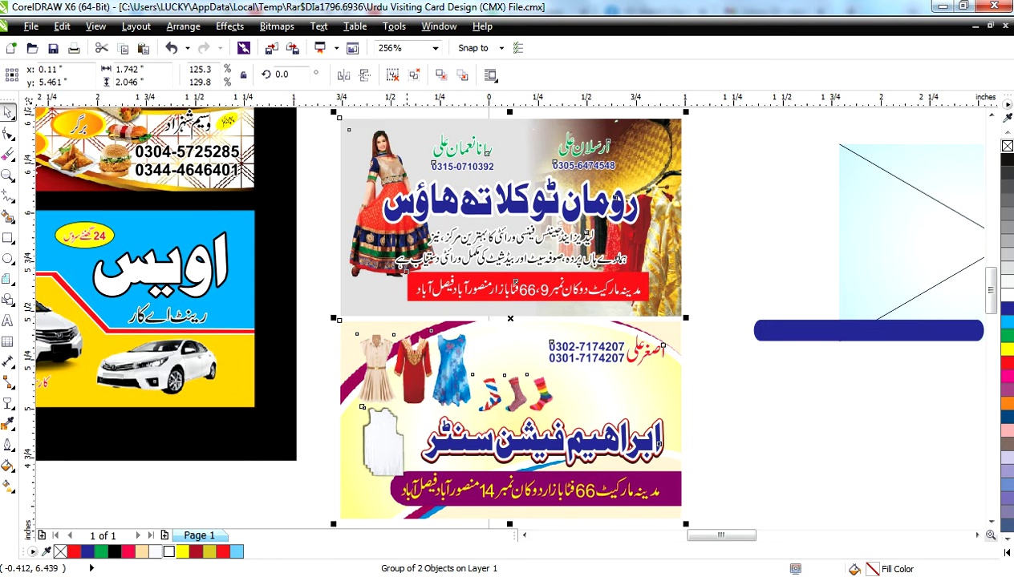
key(ctrl+u)
key(Escape)
drag(646, 437, 914, 446)
scroll(746, 394, down, 2)
drag(746, 395, 672, 401)
key(Escape)
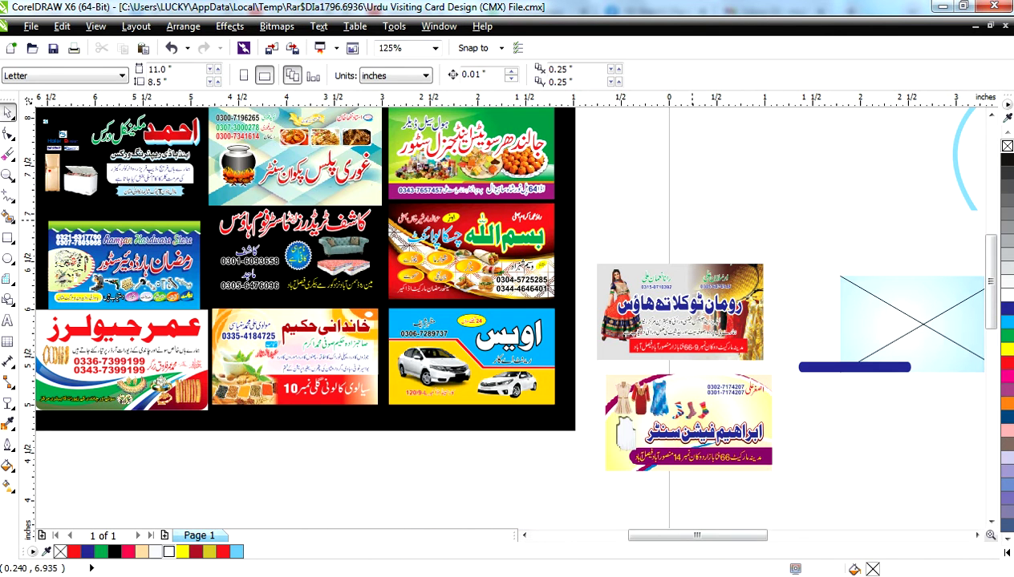
key(ctrl+v)
drag(697, 419, 491, 487)
- Move the herbal medicine card off the sheet to the right
scroll(519, 500, down, 1)
scroll(491, 487, down, 2)
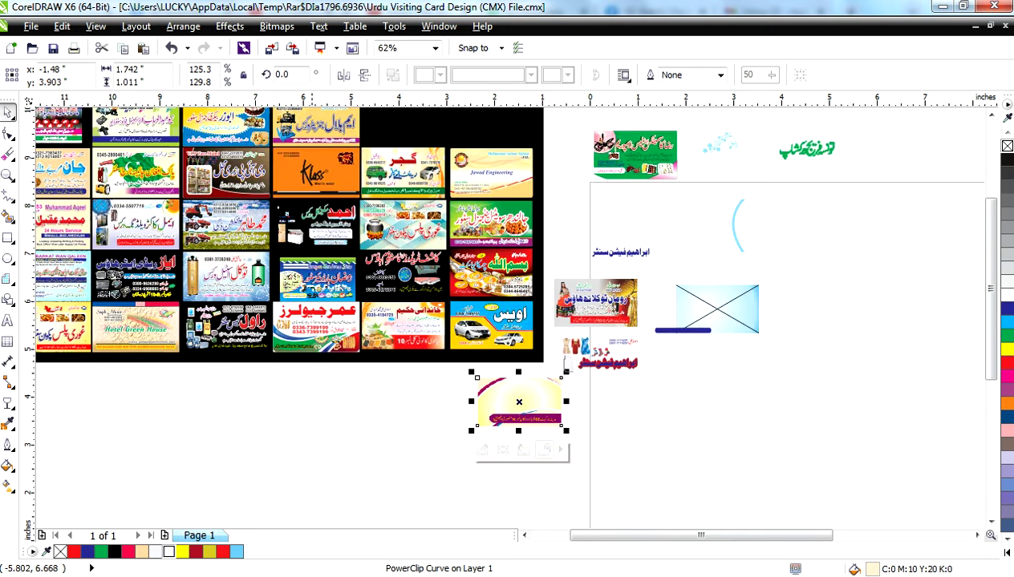
drag(401, 325, 748, 389)
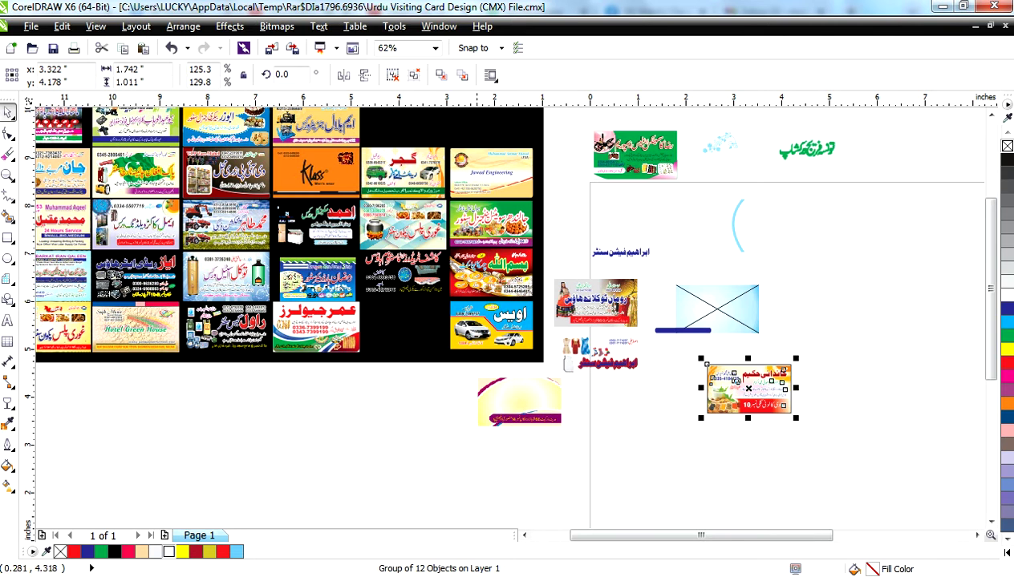
key(F8)
- Type a password line below the card sheet
click(109, 400)
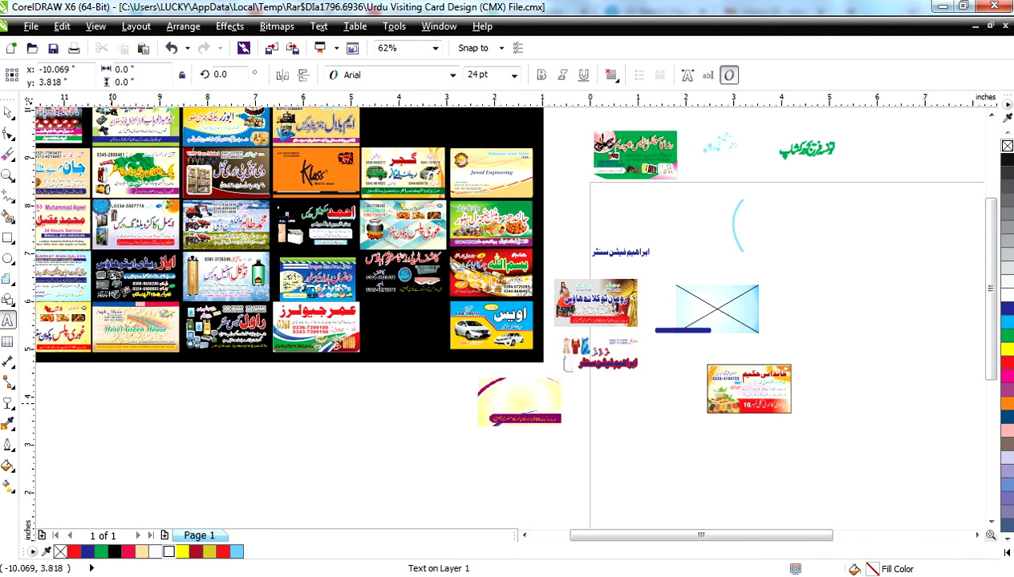
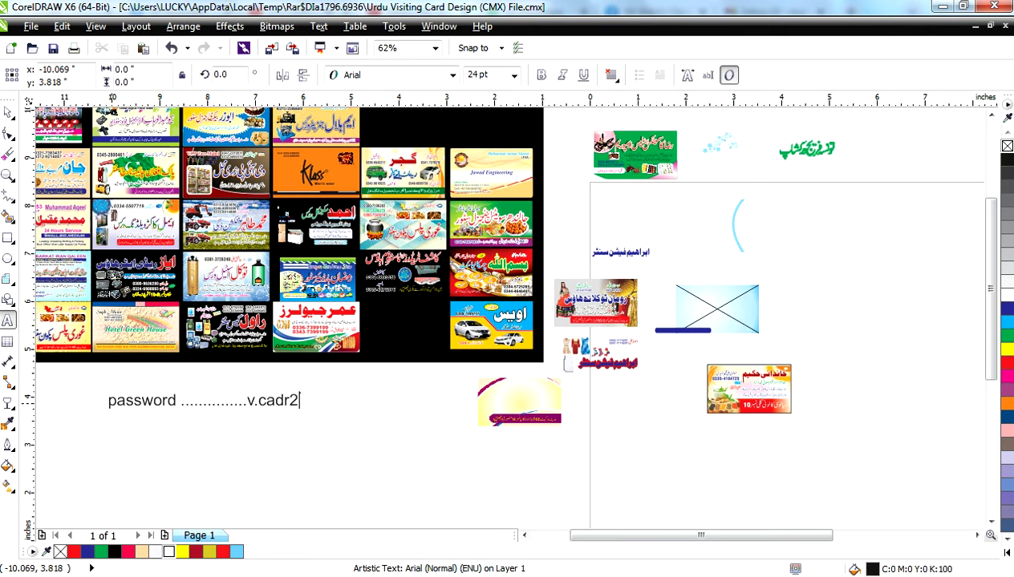
key(Escape)
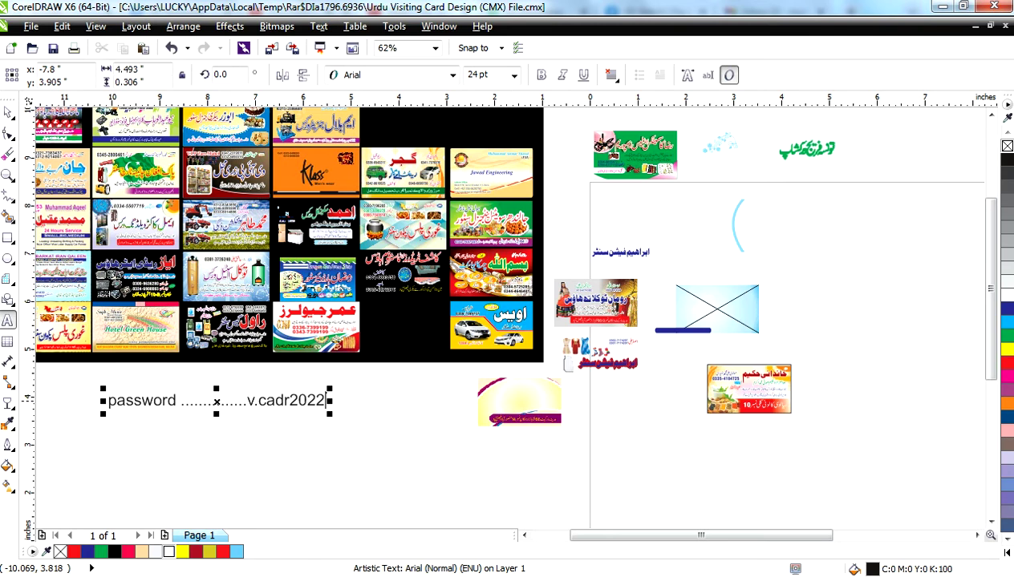
- Select and delete the typed password value from the line, keeping only the label
drag(324, 400, 247, 400)
key(shift+F2)
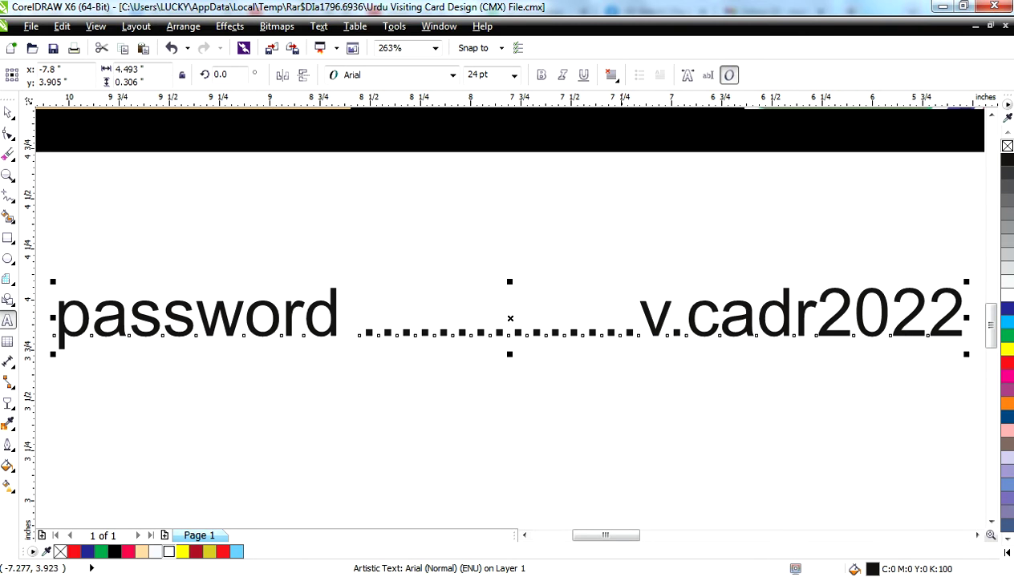
key(BackSpace)
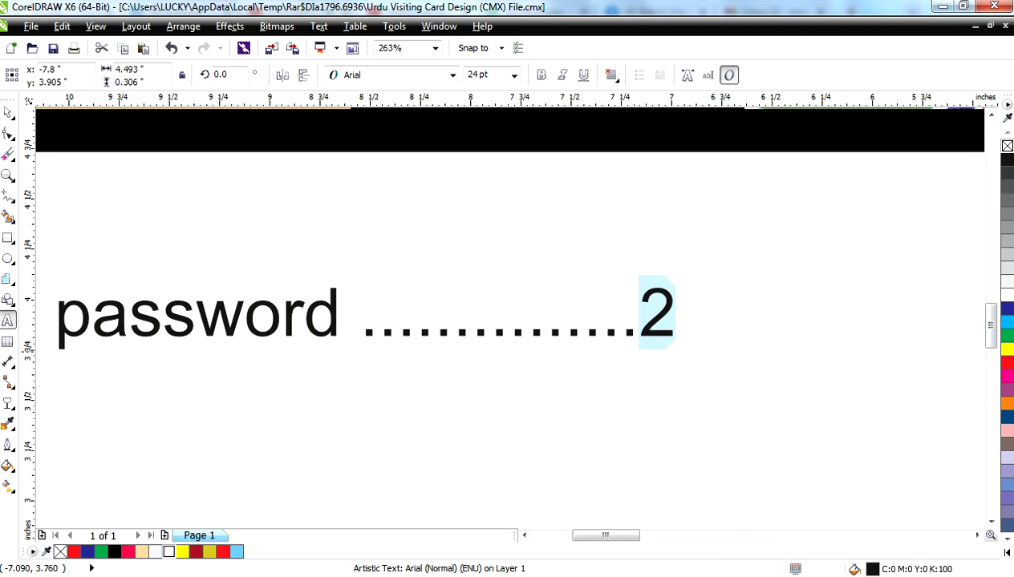
key(shift+Home)
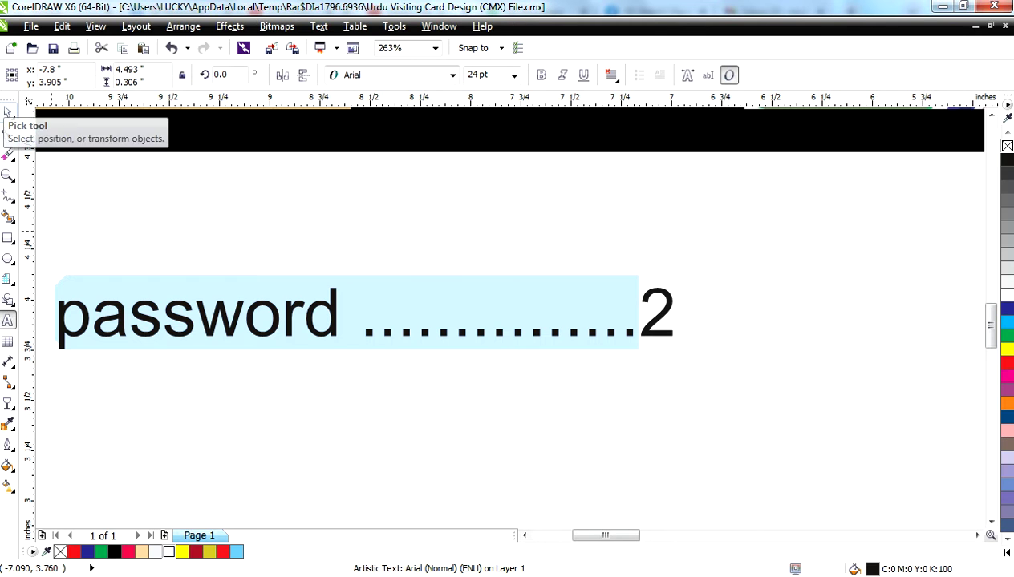
key(ctrl+z)
key(shift+End)
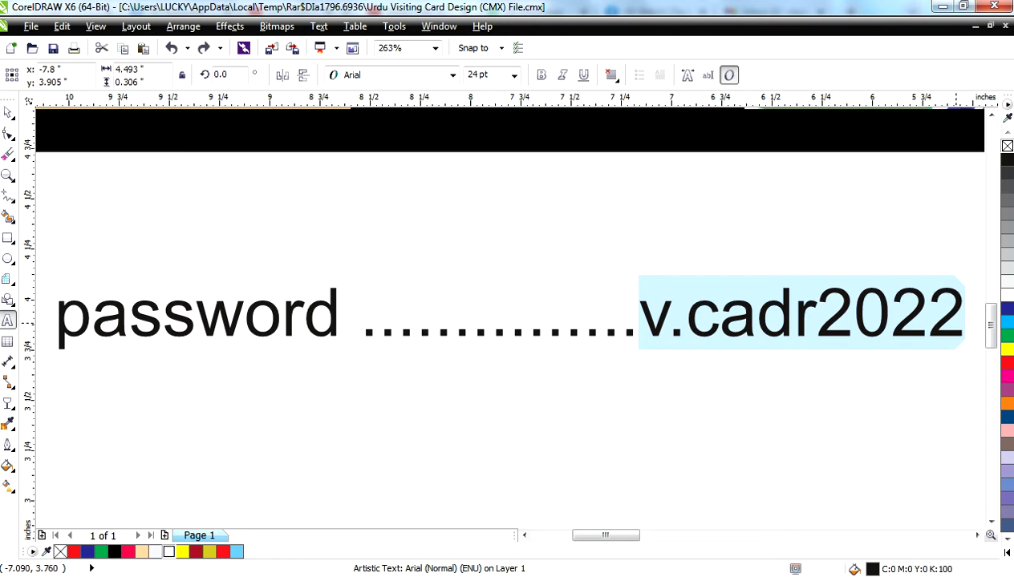
key(BackSpace)
key(shift+Left)
key(shift+Left)
key(shift+Left)
key(shift+Left)
key(shift+Left)
key(shift+Left)
key(shift+Left)
key(shift+Left)
key(shift+Left)
key(shift+Left)
key(shift+Left)
key(shift+Left)
key(shift+Left)
key(shift+Left)
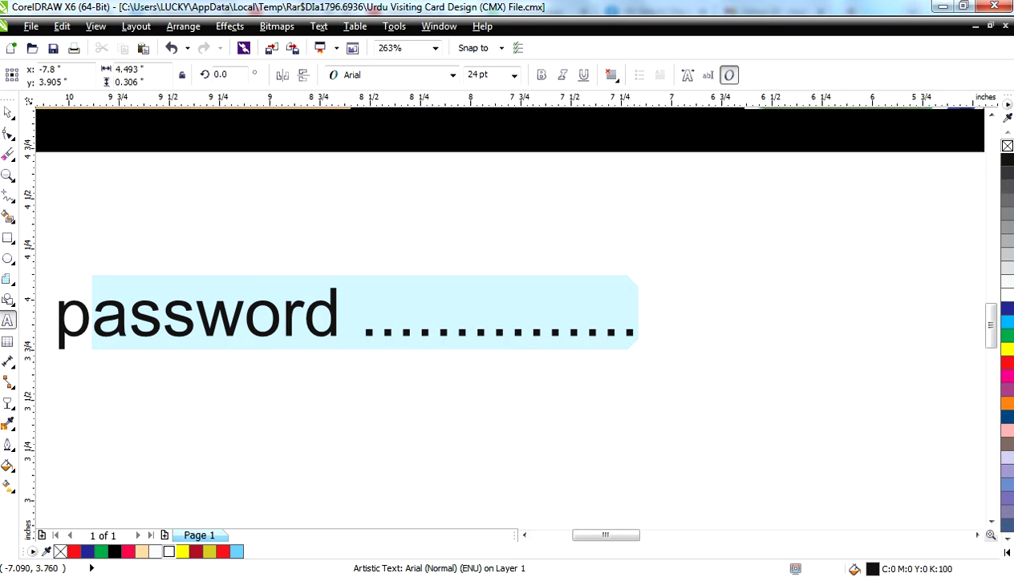
key(Escape)
scroll(513, 321, down, 4)
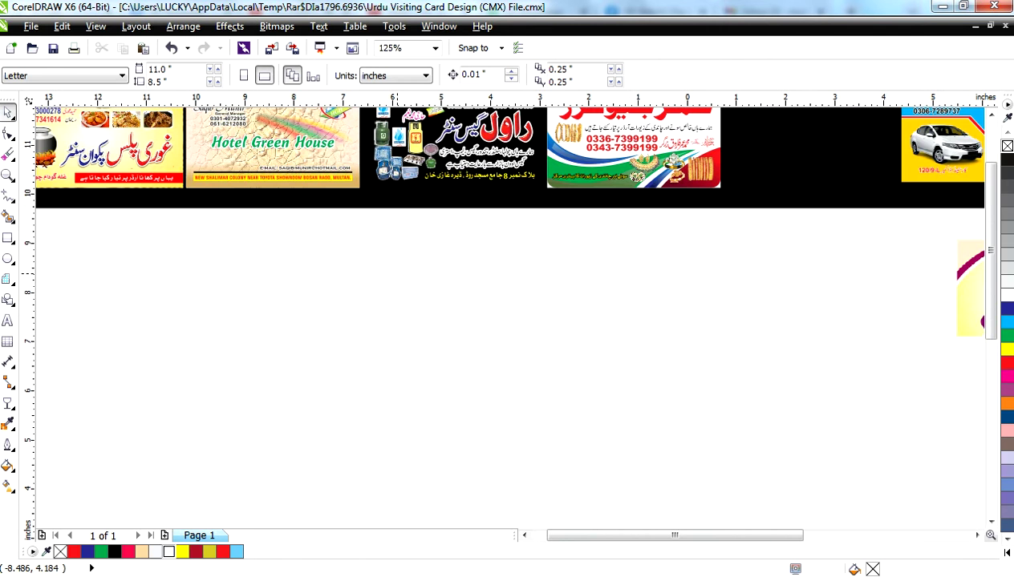
- Move the engineering card out to the right and ungroup it
scroll(555, 244, down, 3)
drag(582, 266, 763, 308)
key(ctrl+u)
key(Escape)
- Pull the yellow wave background image out of its frame and place it below the sheet
click(766, 299)
drag(766, 299, 473, 508)
key(shift+F2)
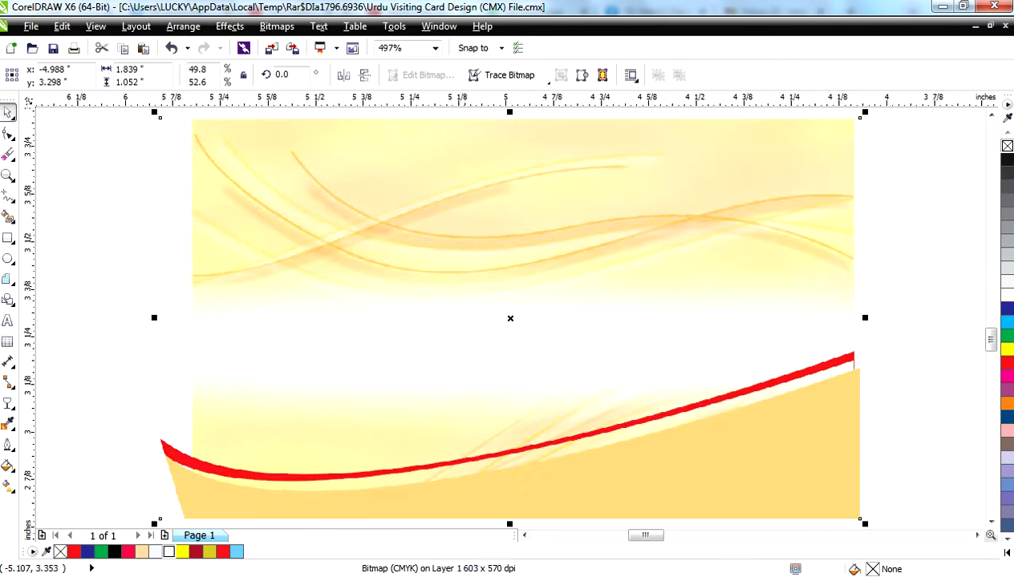
key(F3)
key(Escape)
drag(542, 327, 633, 396)
key(F3)
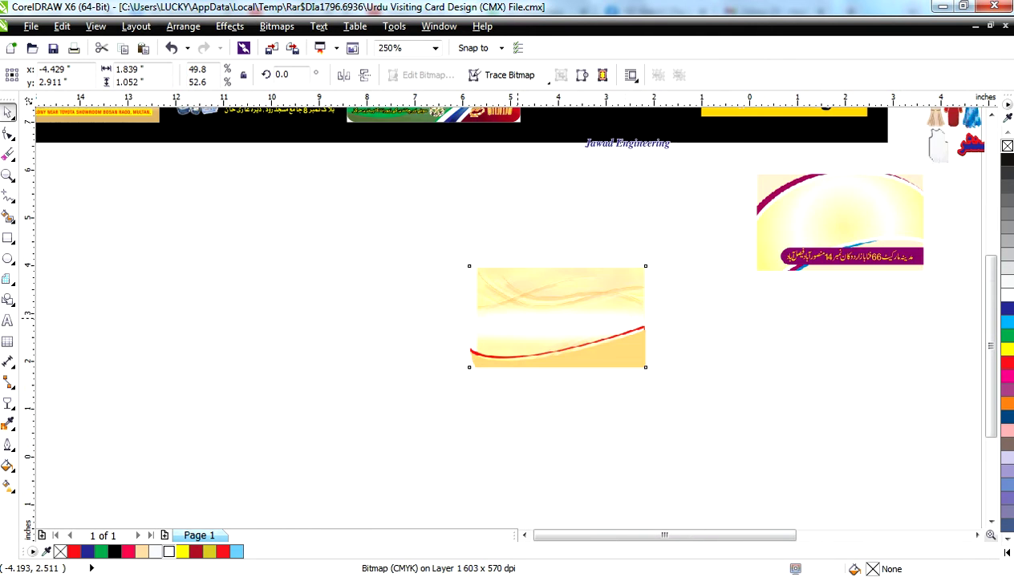
key(F3)
click(476, 180)
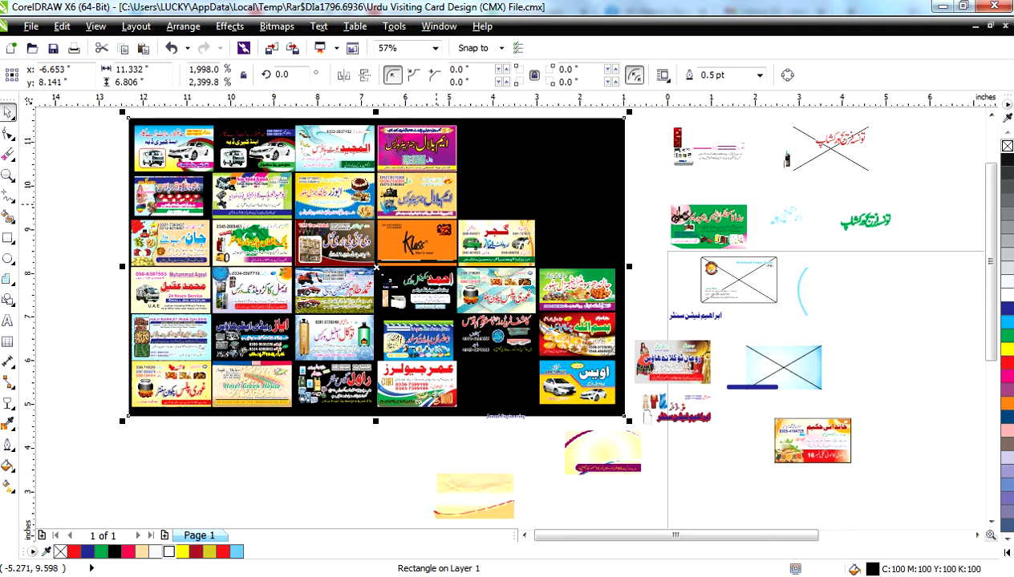
- Move the generators card right of the page and ungroup it
click(437, 204)
drag(437, 196, 959, 350)
key(shift+F2)
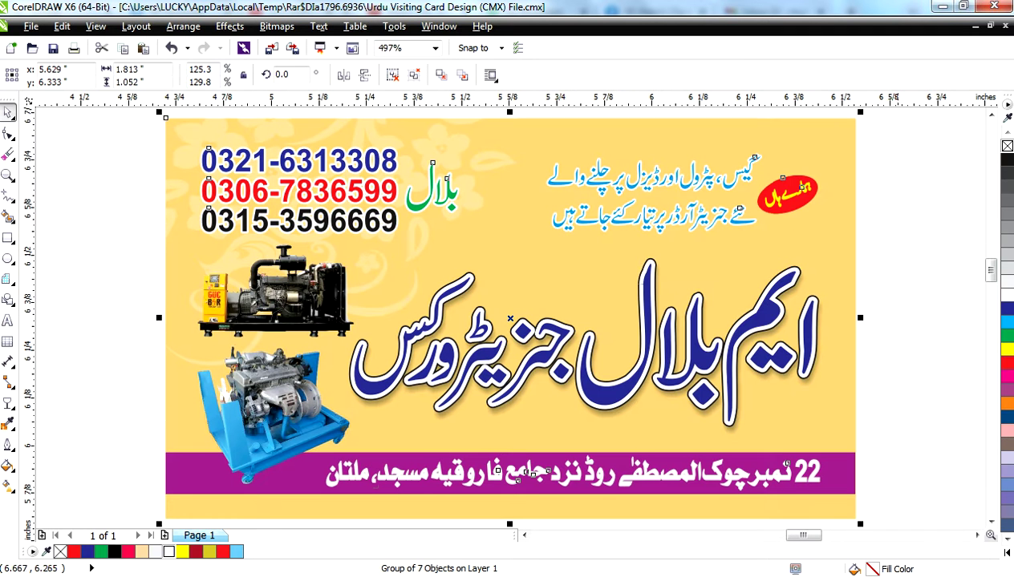
key(ctrl+u)
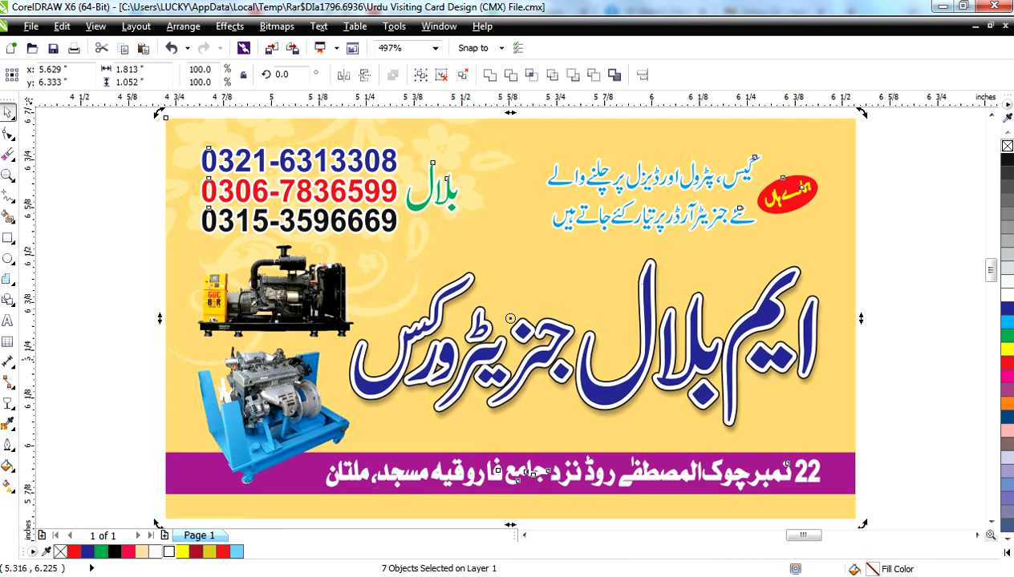
key(ctrl+g)
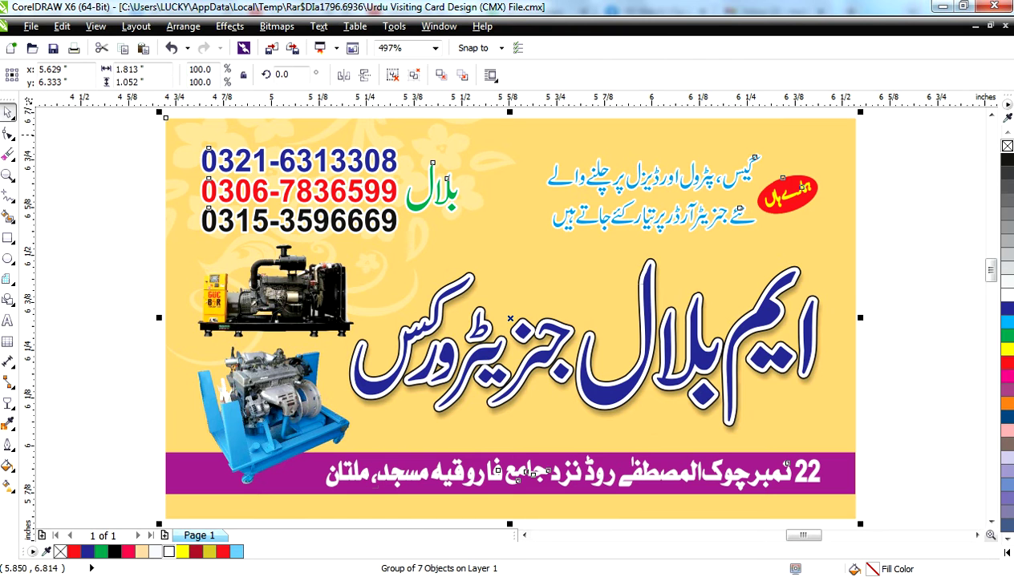
key(ctrl+u)
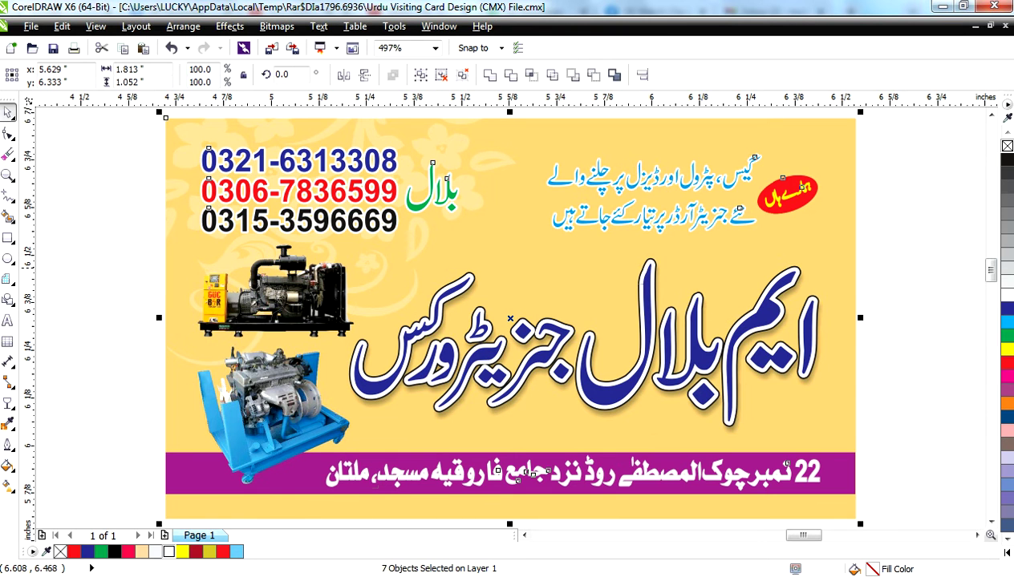
key(Escape)
- Drag the card image down-right, leaving the empty yellow frame up and to the right
click(564, 305)
scroll(564, 305, down, 1)
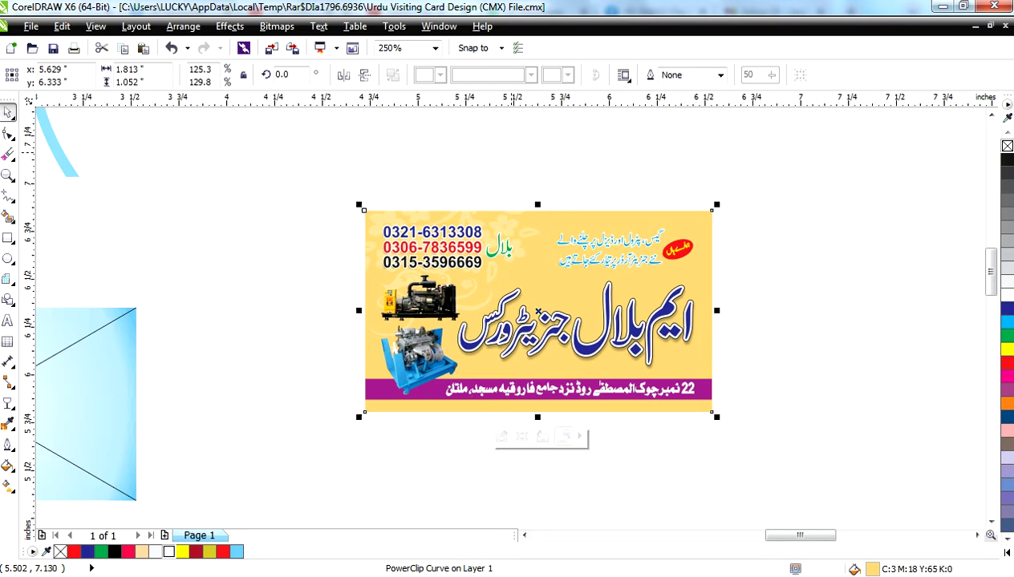
key(Escape)
drag(574, 236, 770, 425)
scroll(844, 331, down, 1)
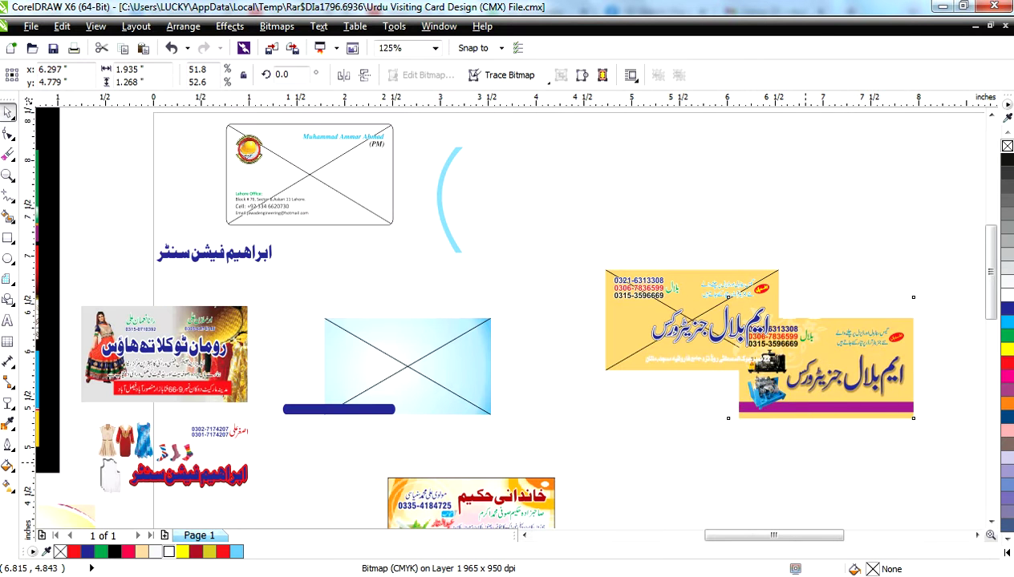
drag(803, 460, 803, 459)
scroll(778, 481, up, 5)
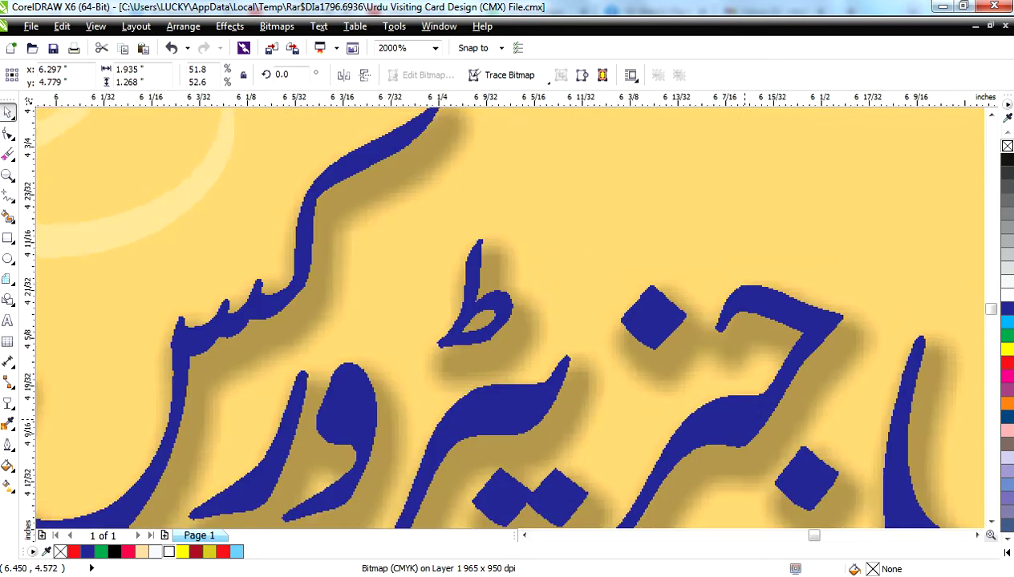
scroll(778, 481, down, 3)
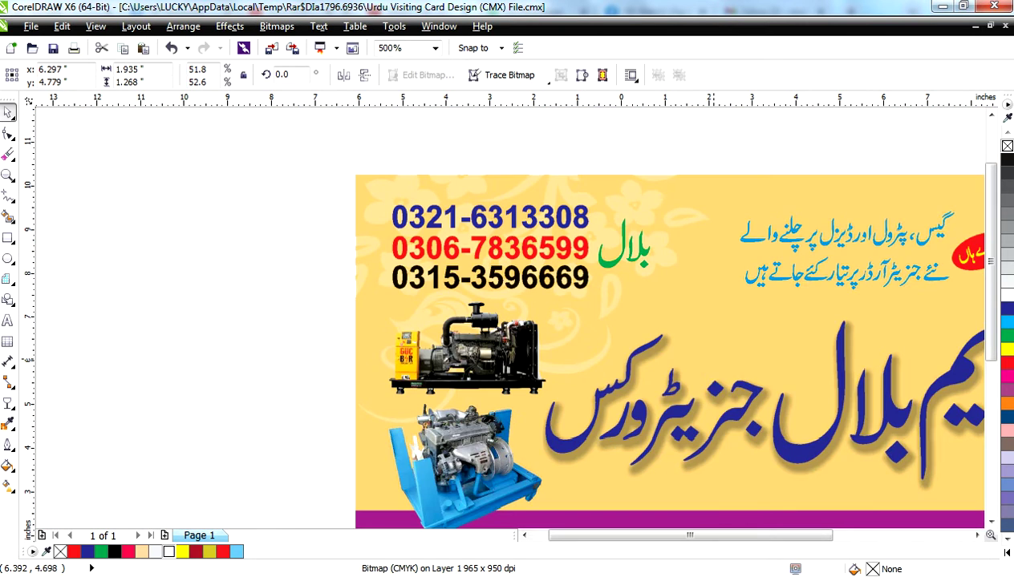
key(F4)
drag(890, 356, 964, 258)
- Pull the rent-a-car card off the black sheet
click(882, 341)
drag(449, 241, 848, 286)
key(shift+F2)
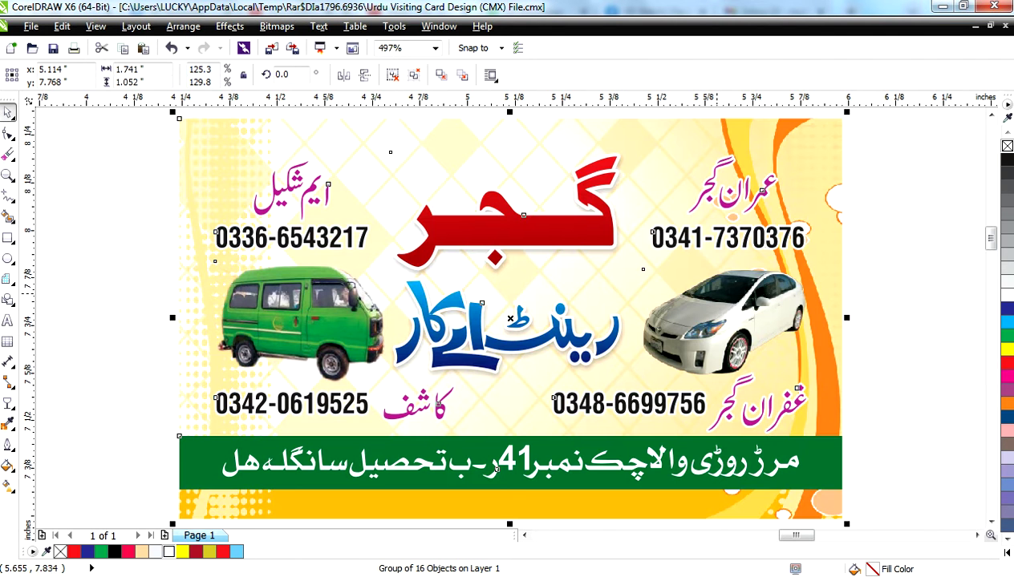
- Ungroup the rent-a-car card, move its numbers, cars and logo right, and the green banner up
click(412, 74)
drag(863, 171, 193, 379)
scroll(298, 345, down, 3)
drag(300, 331, 725, 401)
drag(395, 400, 377, 169)
- Fill the bottom address text purple, leaving the yellow background in place
click(384, 426)
drag(383, 426, 790, 418)
key(ctrl+z)
click(468, 413)
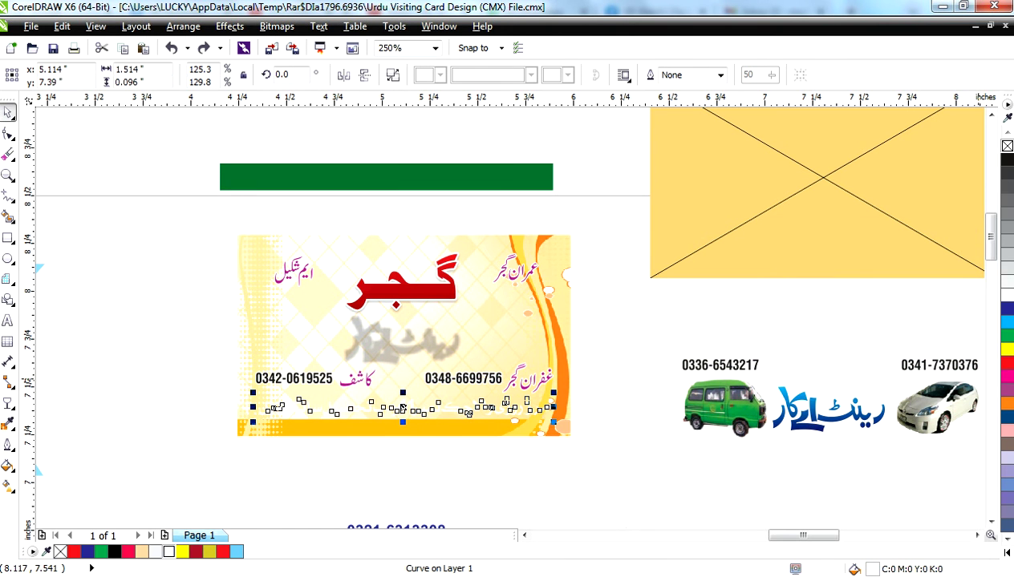
click(1006, 390)
- Move the clipped card background right and extract its image from the frame
click(502, 317)
scroll(502, 317, down, 2)
drag(502, 320, 927, 455)
click(879, 348)
scroll(843, 458, down, 2)
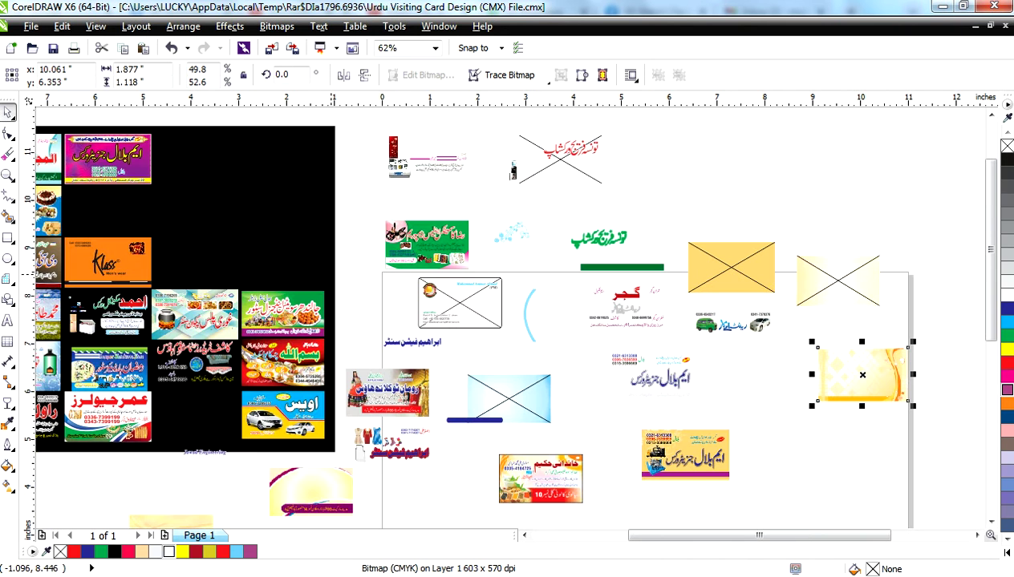
- Pull the green torch-centre card below the black sheet, ungroup it and inspect its pieces
click(329, 257)
scroll(513, 320, down, 1)
drag(164, 250, 337, 478)
click(392, 75)
click(276, 439)
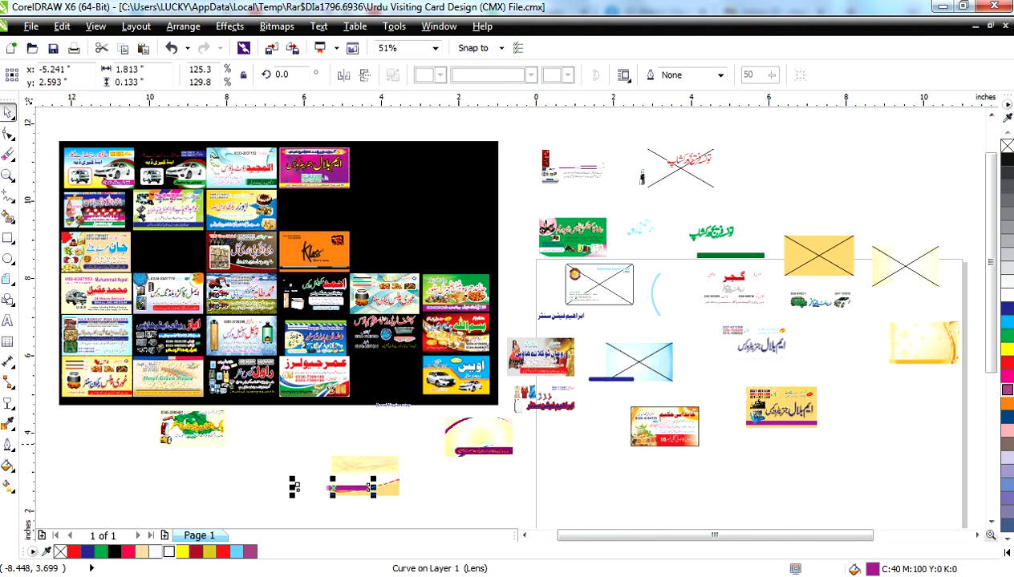
click(241, 477)
scroll(321, 425, up, 3)
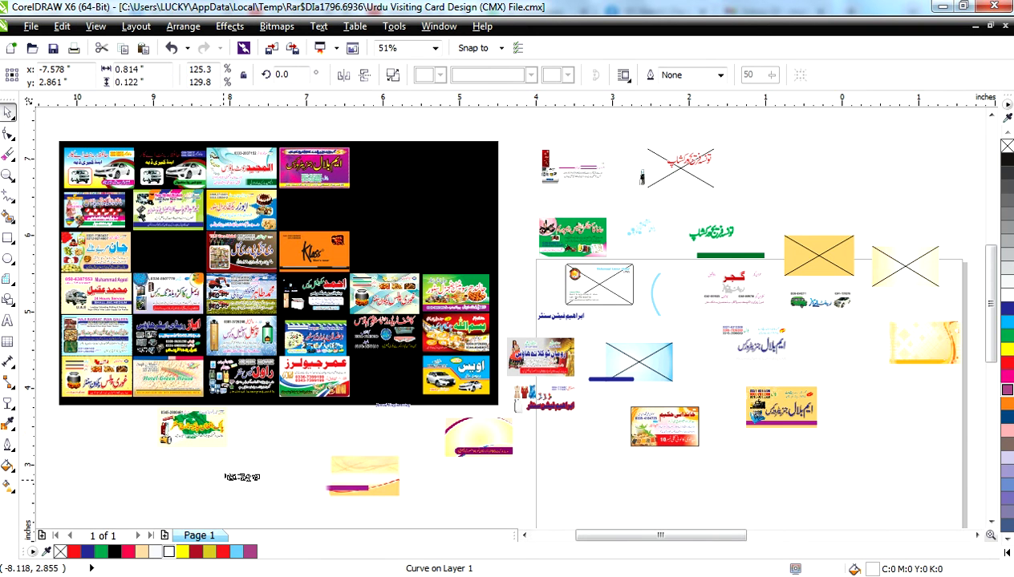
scroll(321, 424, down, 2)
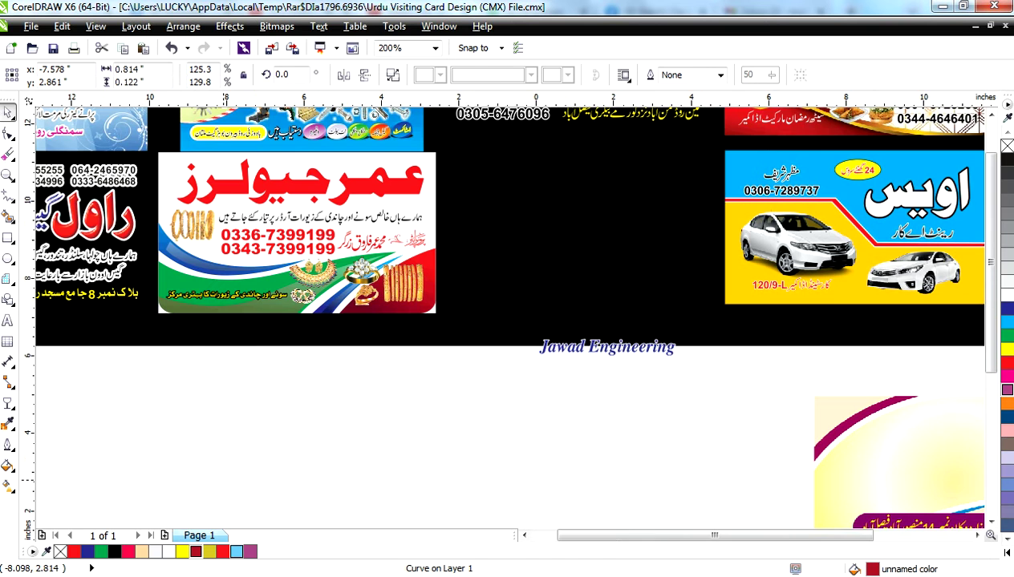
key(shift+F2)
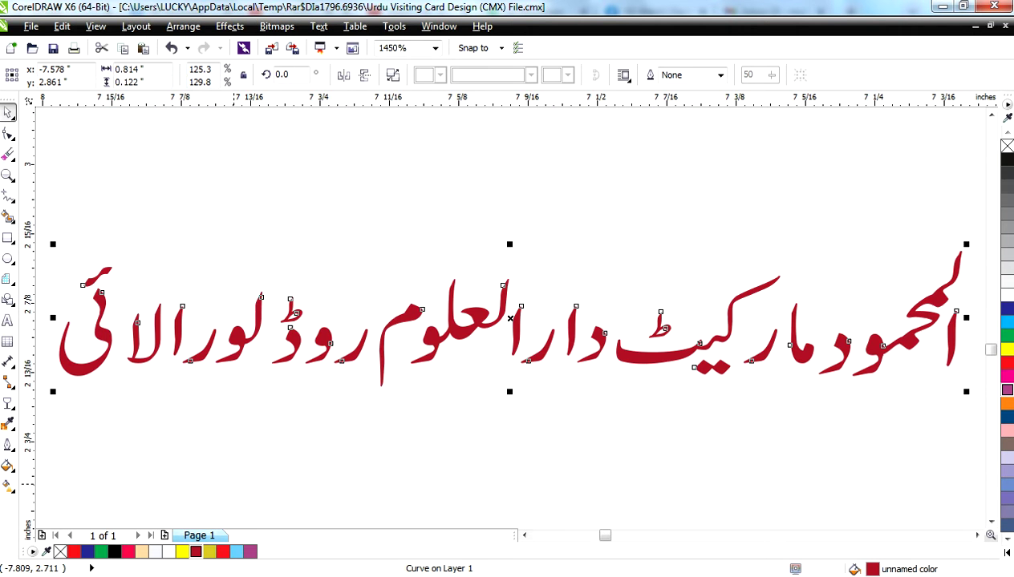
scroll(299, 447, down, 3)
key(Escape)
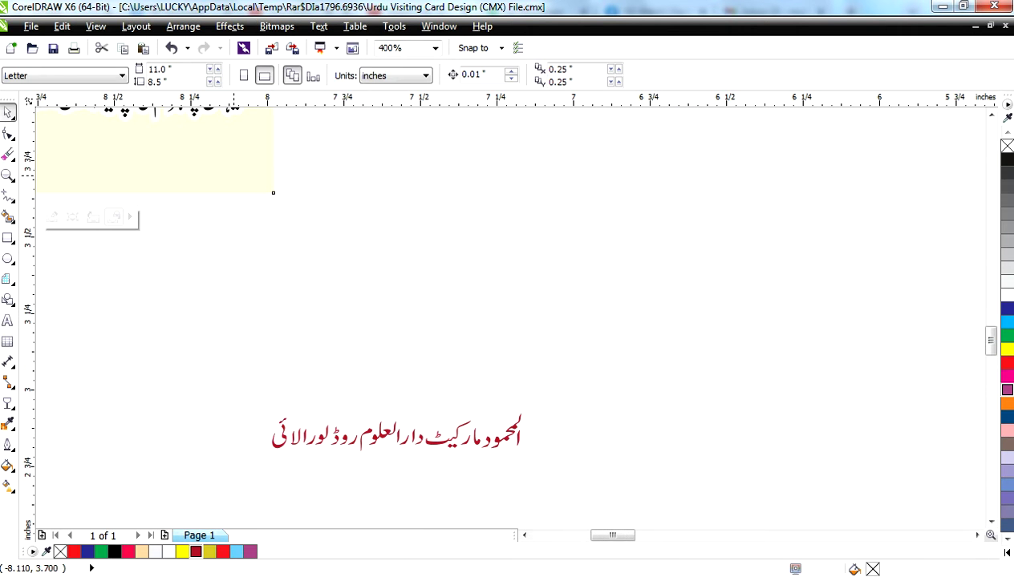
- Extract the flag and torch images from their frame, then separate the torch image and empty frame
click(270, 206)
drag(132, 125, 591, 261)
click(509, 326)
drag(401, 485, 216, 489)
drag(505, 449, 833, 449)
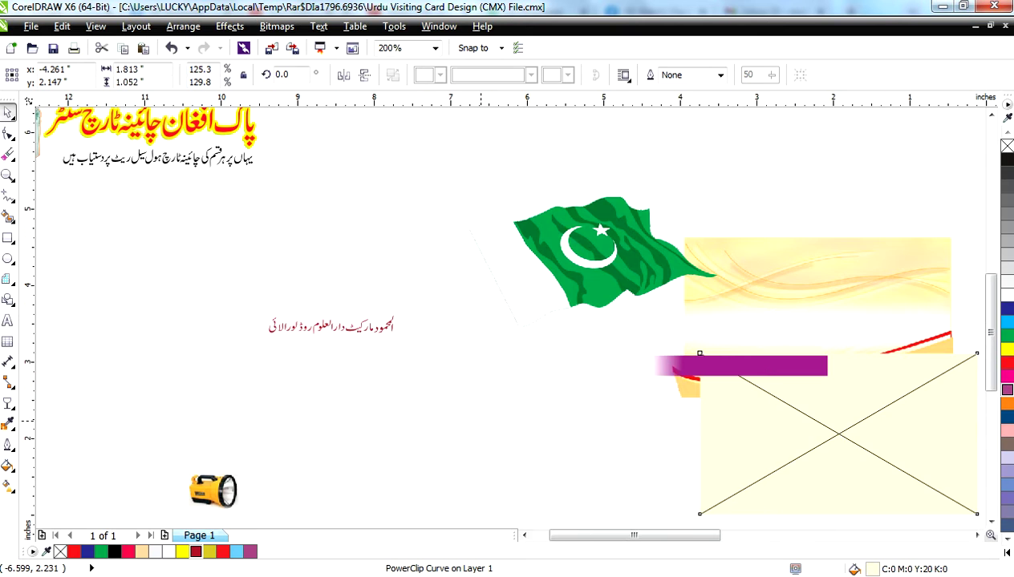
- Drag the phone numbers, grey text and pot off the food card, then move its yellow background away
scroll(479, 420, down, 2)
scroll(453, 372, down, 4)
mouse_move(261, 303)
mouse_down()
mouse_move(260, 344)
mouse_move(278, 296)
mouse_up()
key(shift+F2)
scroll(510, 318, down, 6)
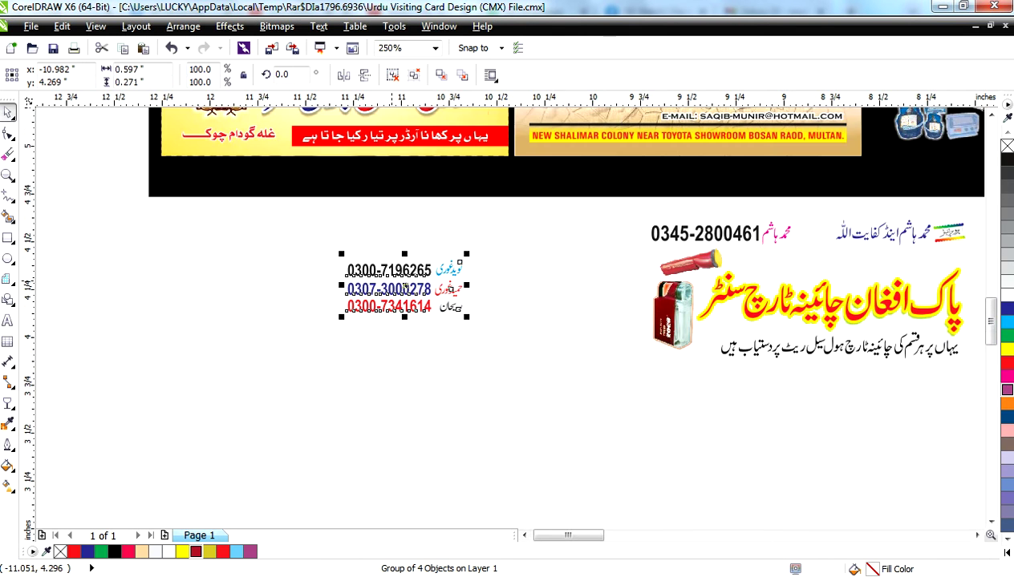
drag(385, 189, 125, 215)
drag(318, 188, 328, 393)
drag(343, 161, 472, 407)
scroll(498, 432, up, 3)
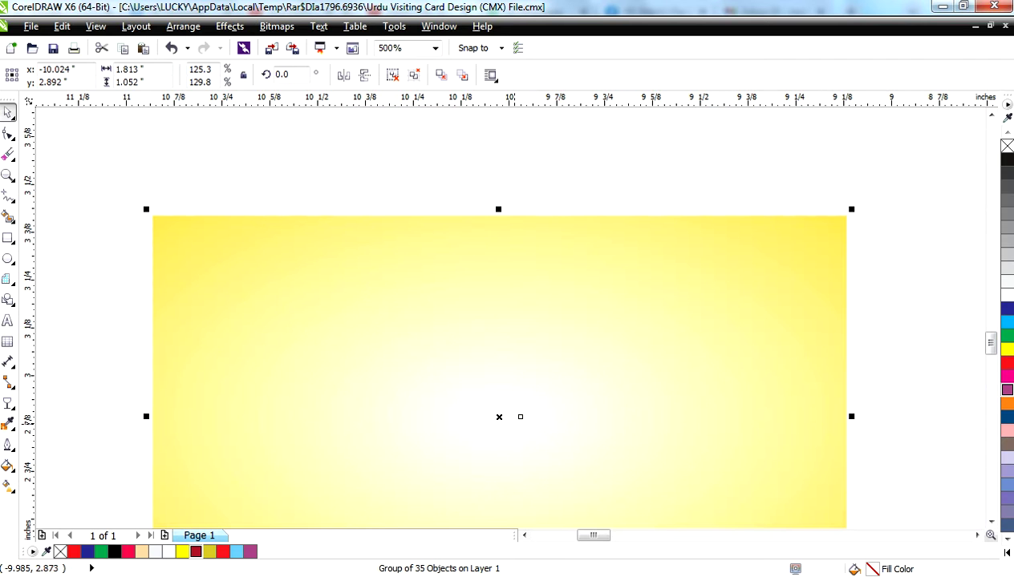
scroll(514, 424, down, 5)
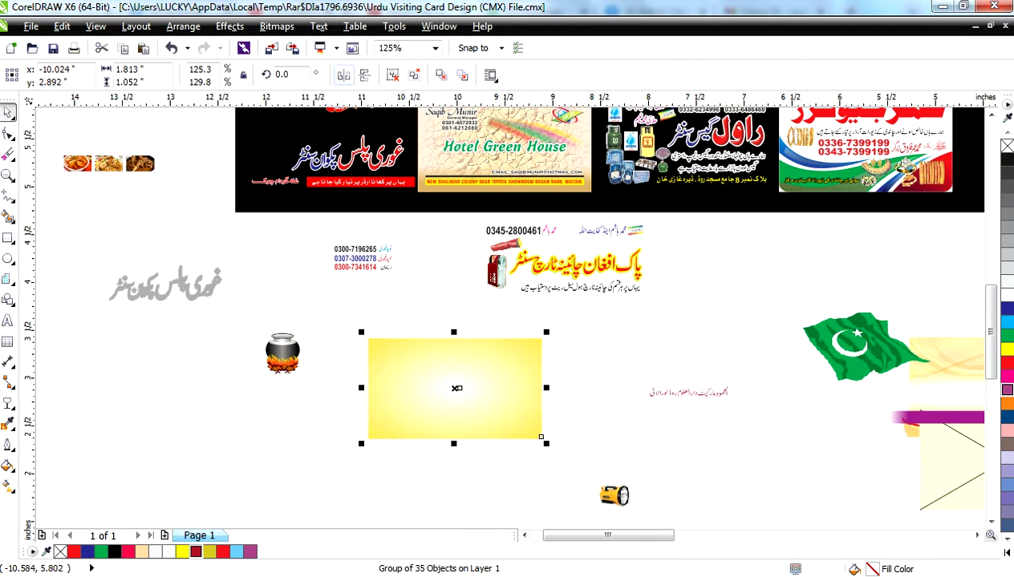
- Ungroup the yellow background, then skew its ellipse rings and shift them up and right
click(392, 75)
click(497, 377)
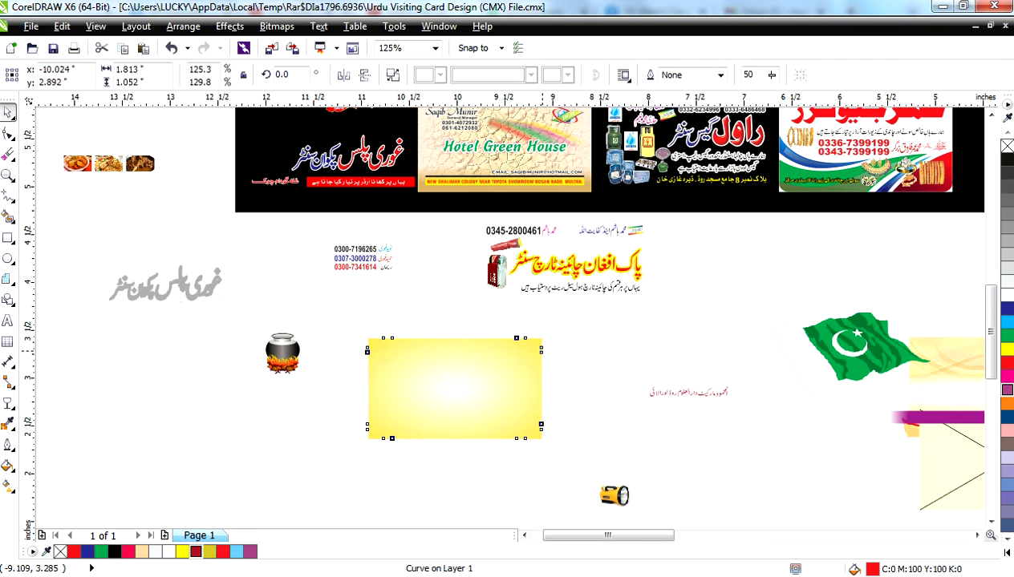
click(498, 377)
drag(628, 330, 464, 343)
click(449, 399)
click(469, 345)
click(462, 401)
drag(462, 401, 458, 439)
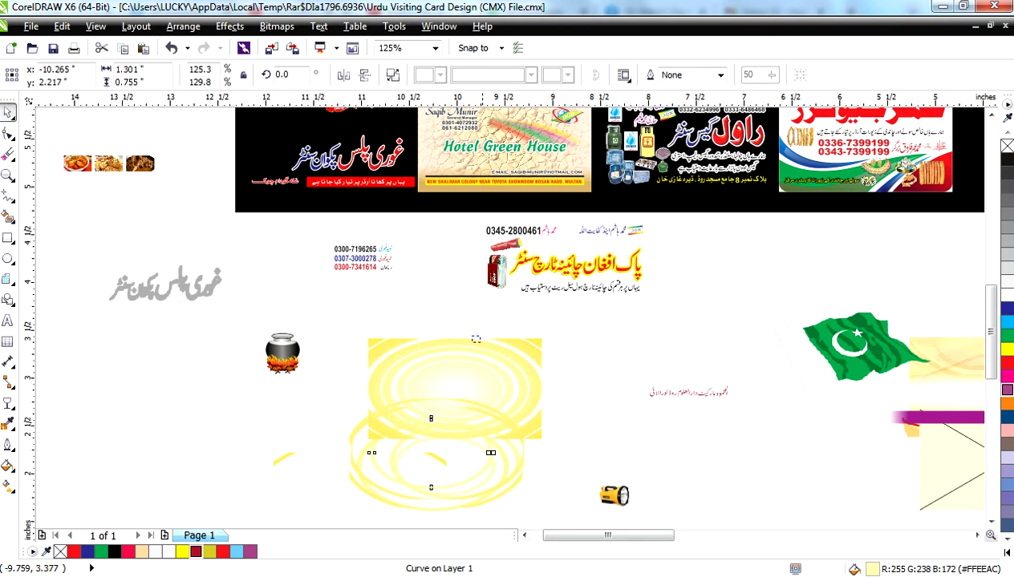
click(548, 360)
drag(549, 361, 605, 334)
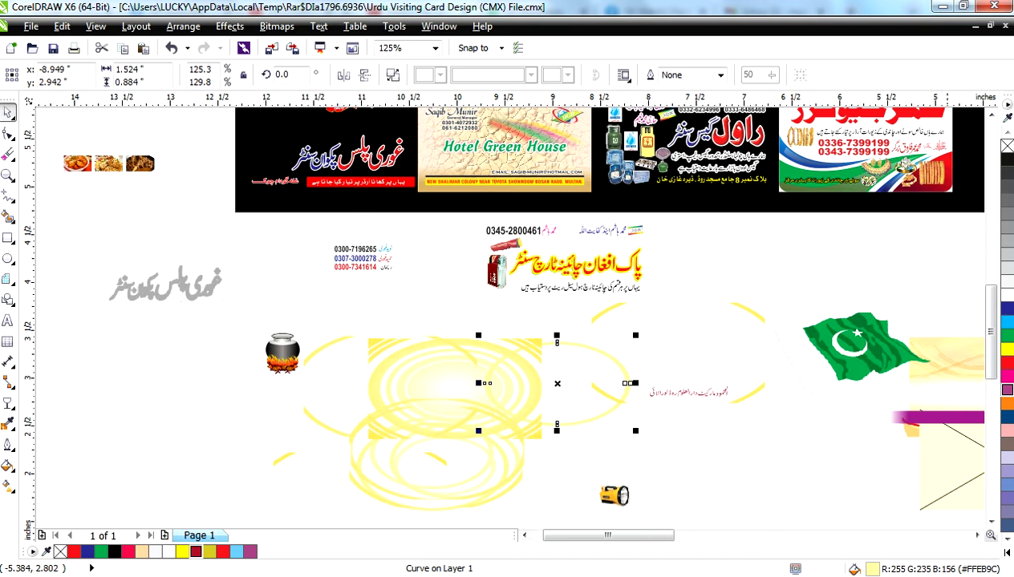
key(F3)
- Draw a new ellipse on the blank canvas left of the yellow rings
click(8, 238)
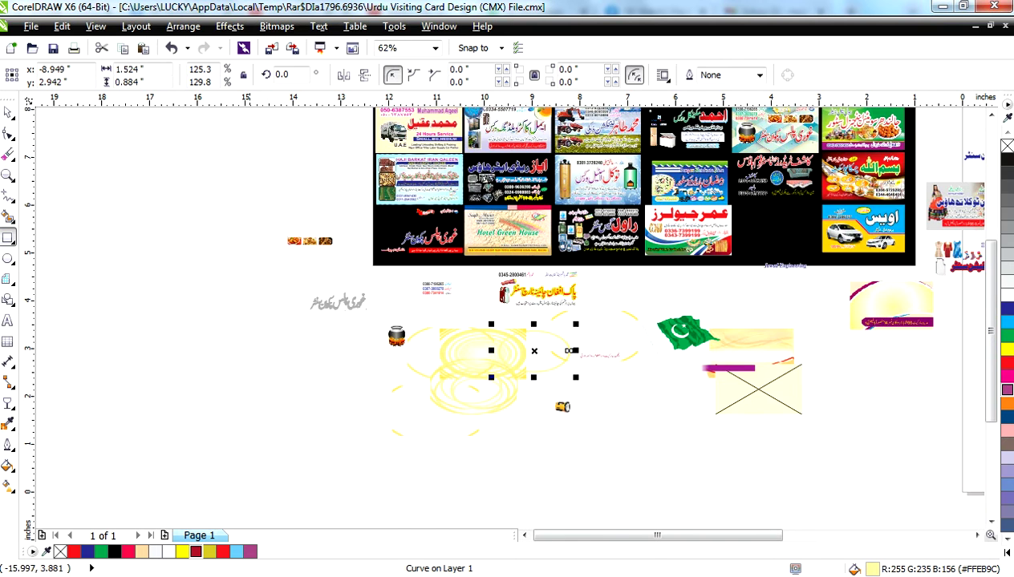
scroll(345, 420, up, 2)
click(8, 259)
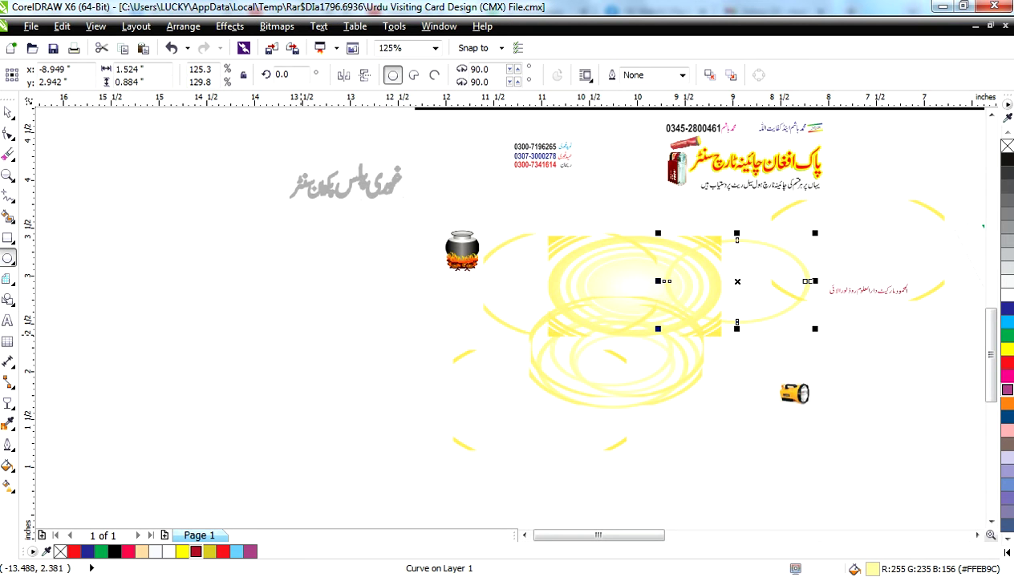
drag(166, 342, 299, 405)
click(8, 112)
click(231, 386)
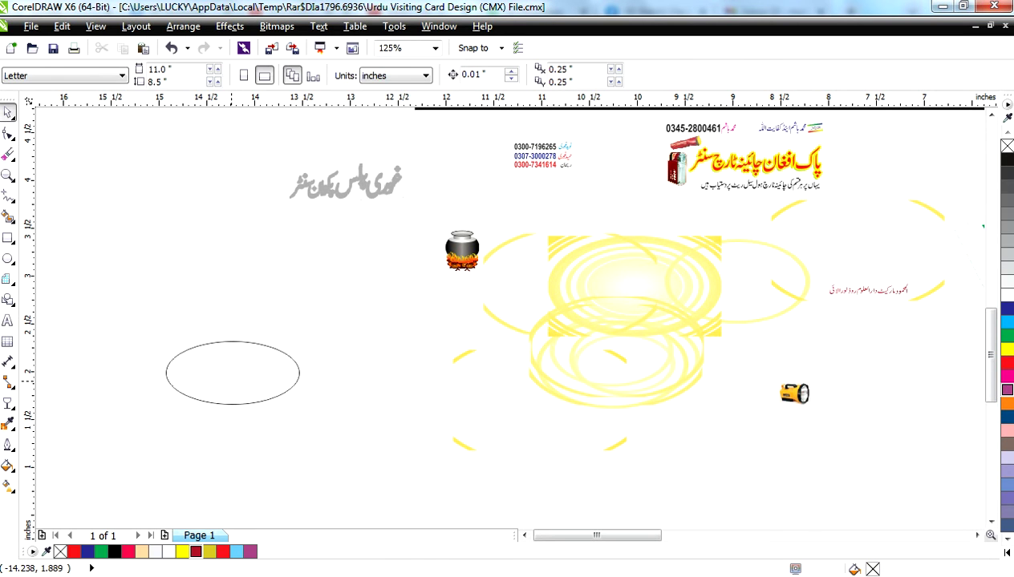
- Make a slightly larger copy of the ellipse and repeat it for more concentric rings
click(273, 399)
drag(304, 409, 308, 411)
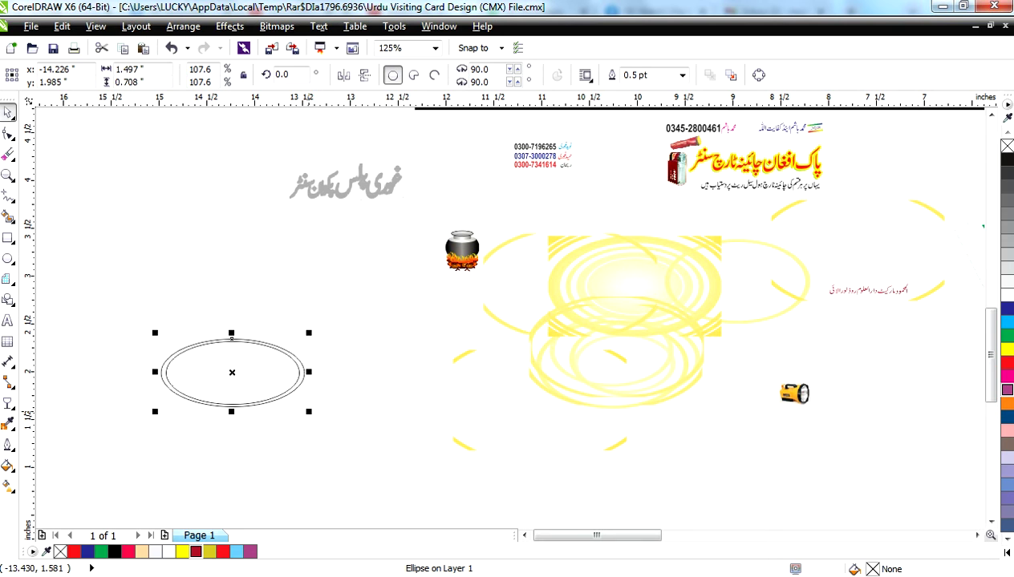
key(ctrl+r)
key(ctrl+r)
key(ctrl+r)
key(ctrl+r)
key(ctrl+r)
key(ctrl+r)
key(ctrl+r)
key(ctrl+r)
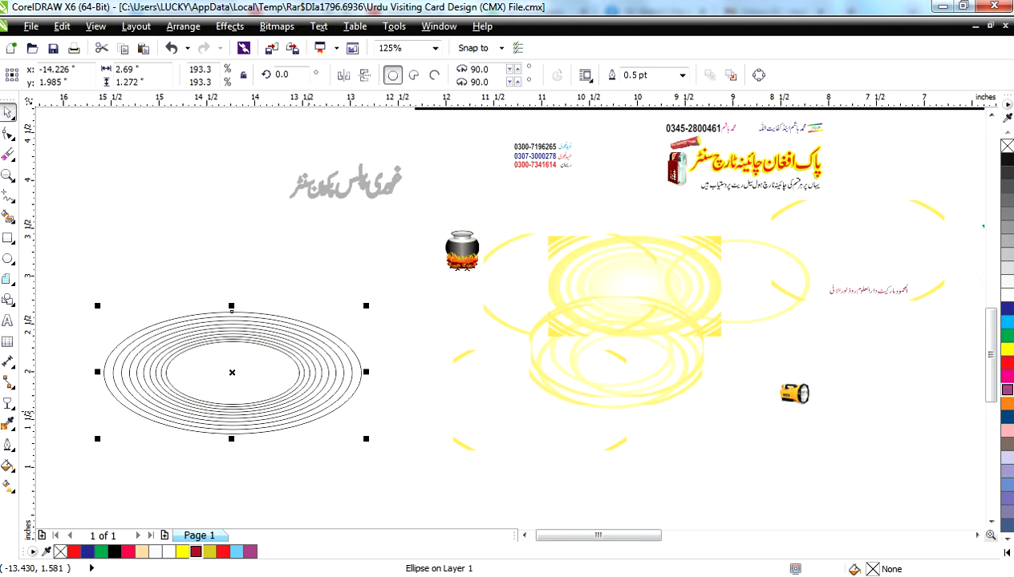
key(ctrl+r)
key(ctrl+r)
key(ctrl+r)
key(ctrl+r)
key(ctrl+r)
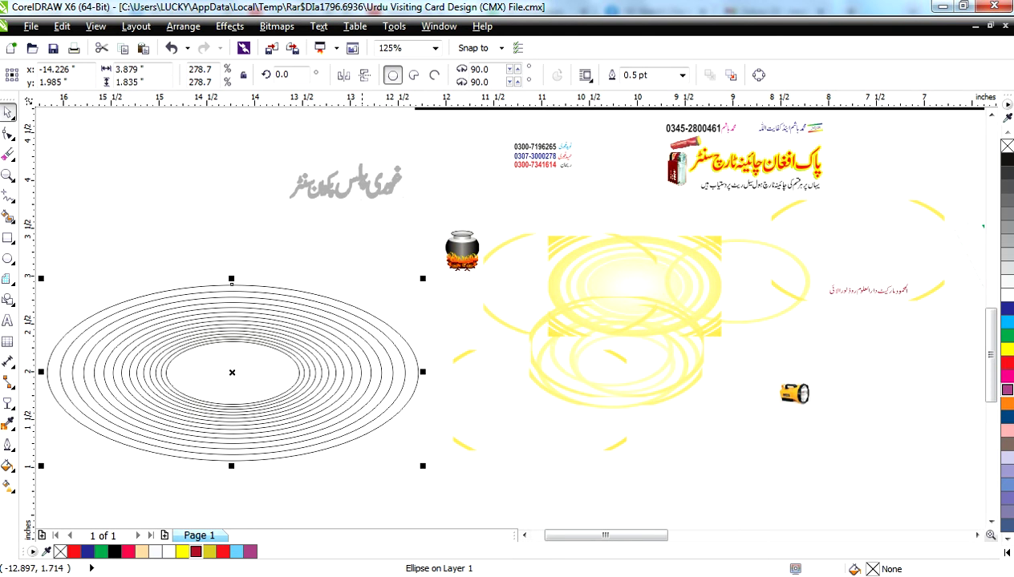
key(Escape)
- Select the outer ellipse and try shifting it right, then undo the move
drag(426, 281, 37, 258)
click(8, 258)
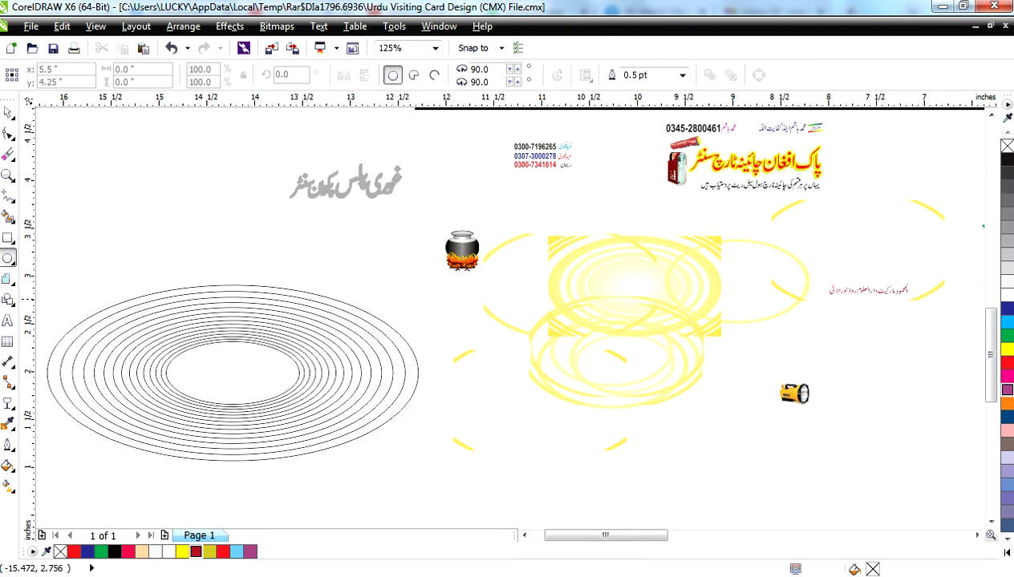
click(8, 112)
click(222, 384)
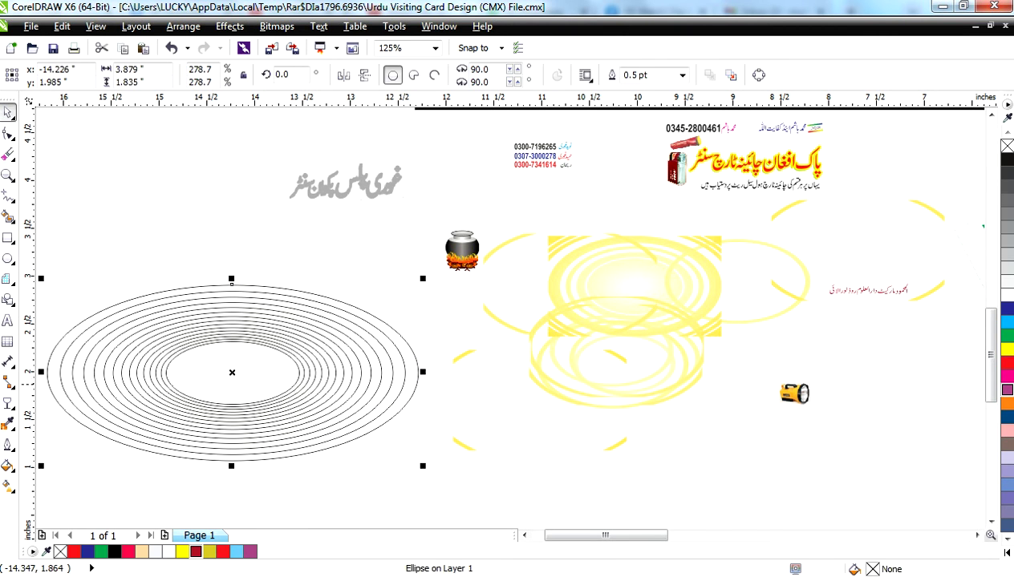
drag(267, 368, 300, 374)
key(ctrl+z)
- Shrink the innermost ellipse toward the centre so the rings grow denser
drag(450, 319, 118, 417)
shift+click(174, 408)
drag(136, 483, 313, 327)
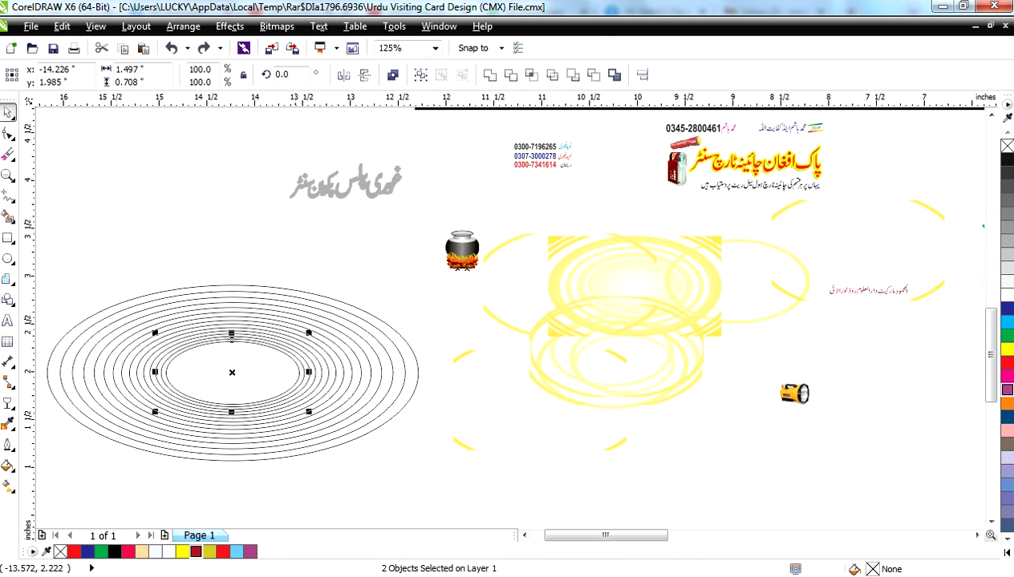
scroll(293, 376, up, 4)
click(318, 360)
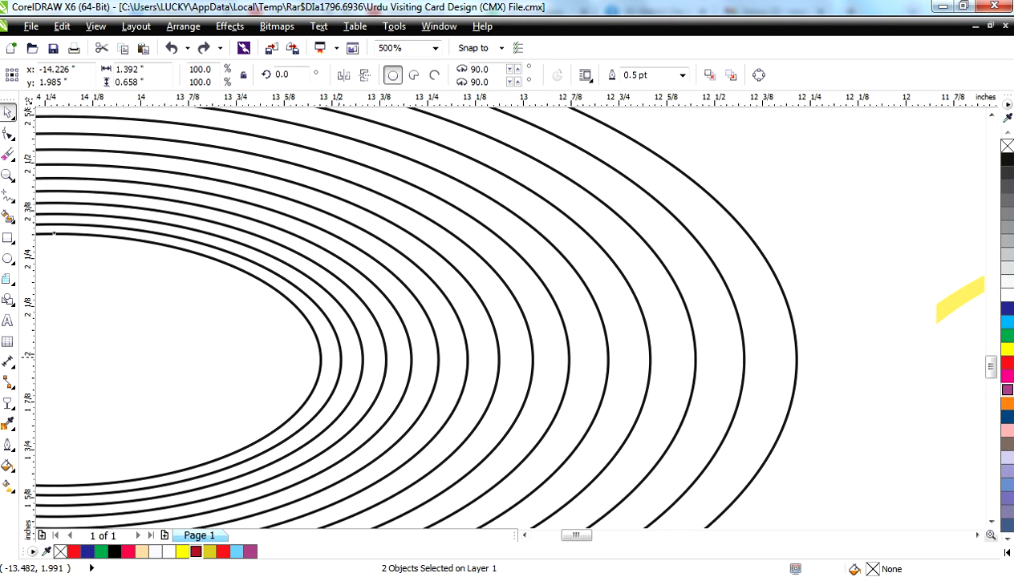
drag(325, 360, 797, 360)
scroll(413, 324, down, 1)
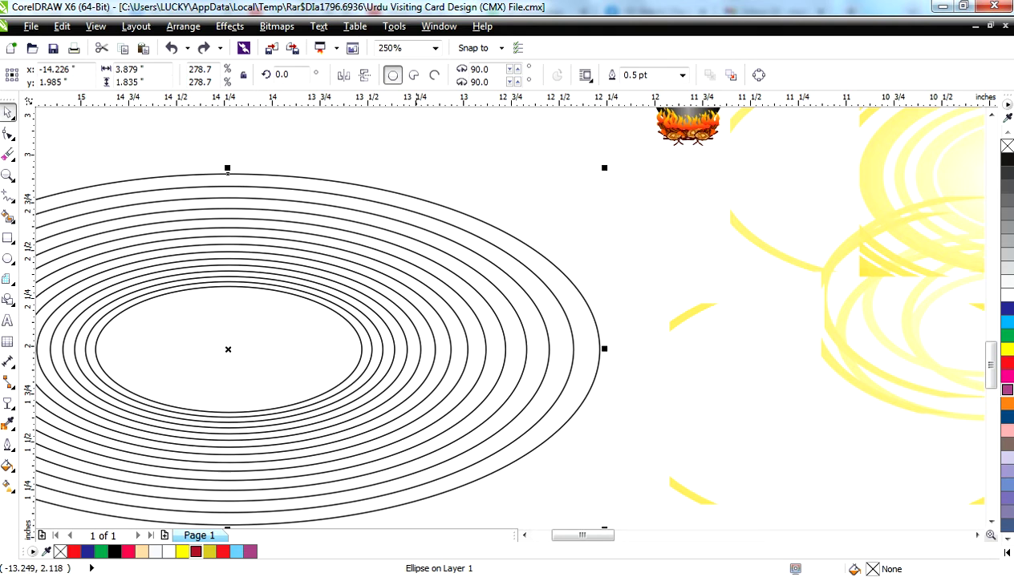
drag(574, 221, 93, 426)
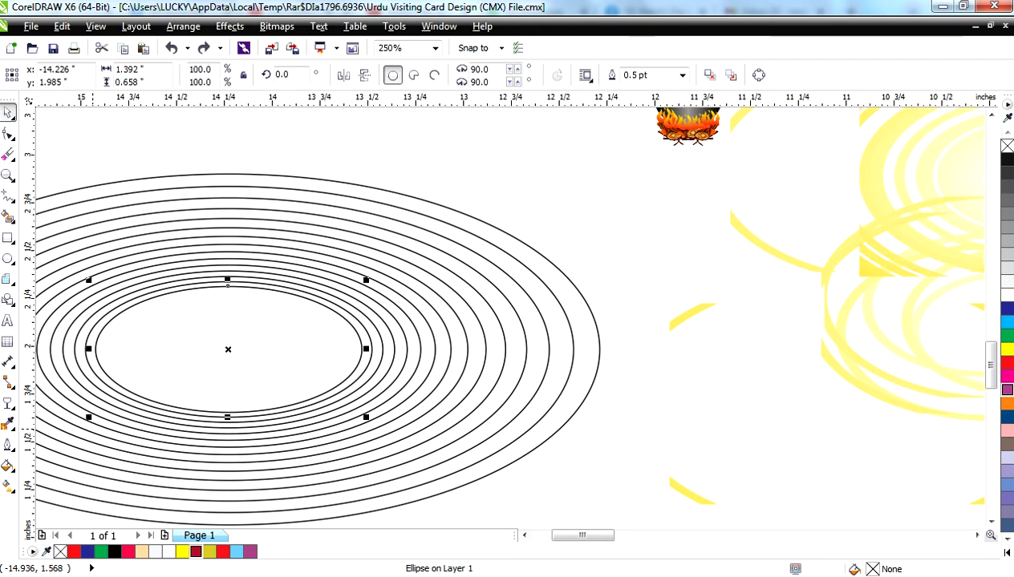
key(ctrl+z)
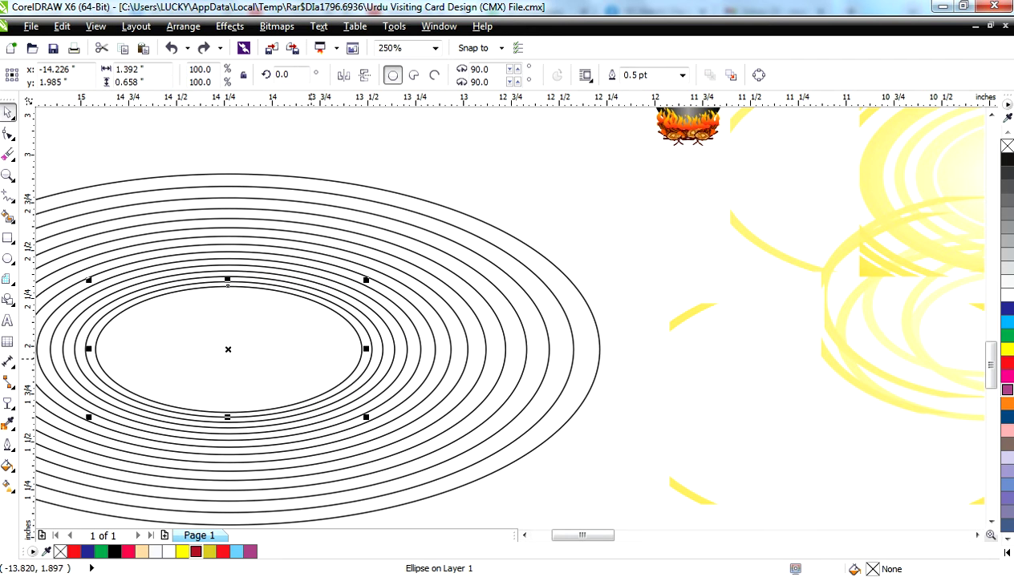
scroll(353, 277, up, 1)
drag(376, 286, 120, 409)
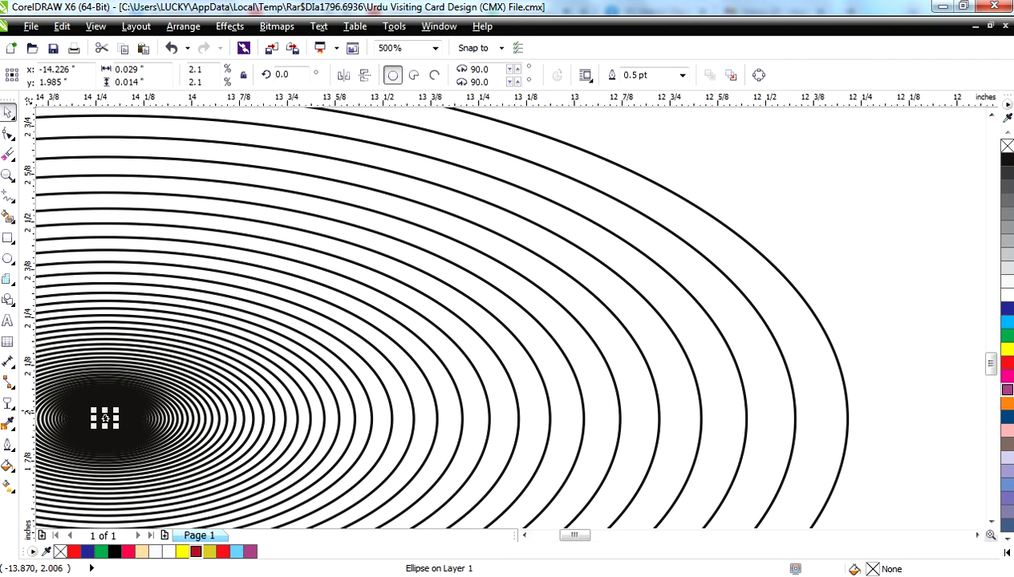
key(F4)
- Select the concentric ellipses, try a sand fill on them, then undo it
click(46, 429)
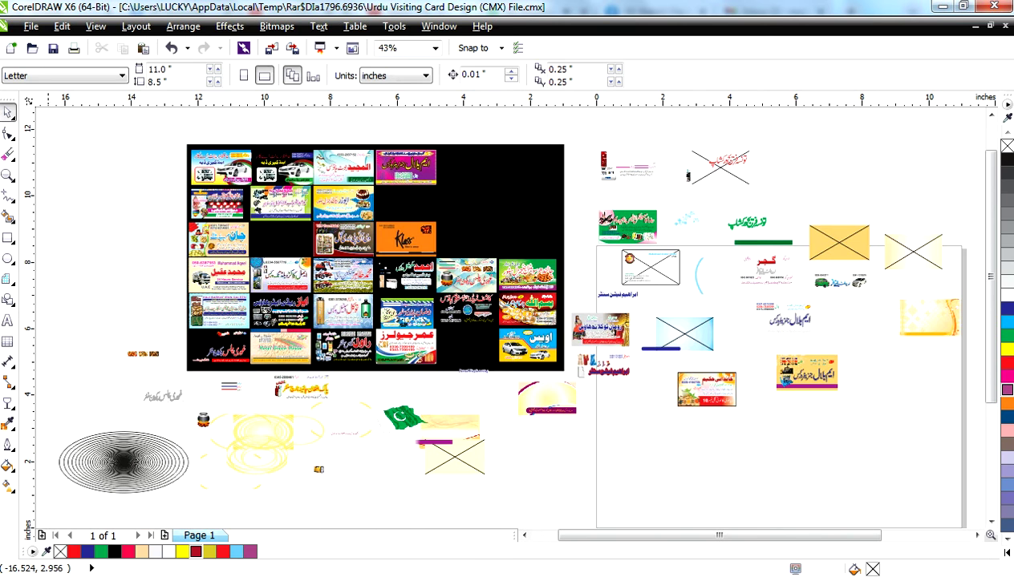
drag(50, 424, 210, 498)
key(shift+F2)
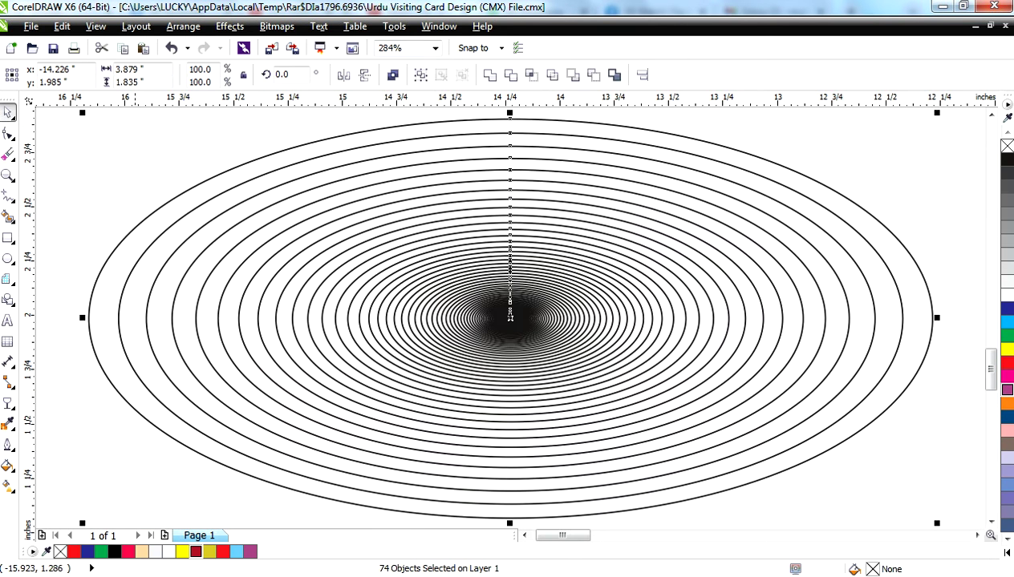
click(141, 551)
scroll(252, 426, down, 2)
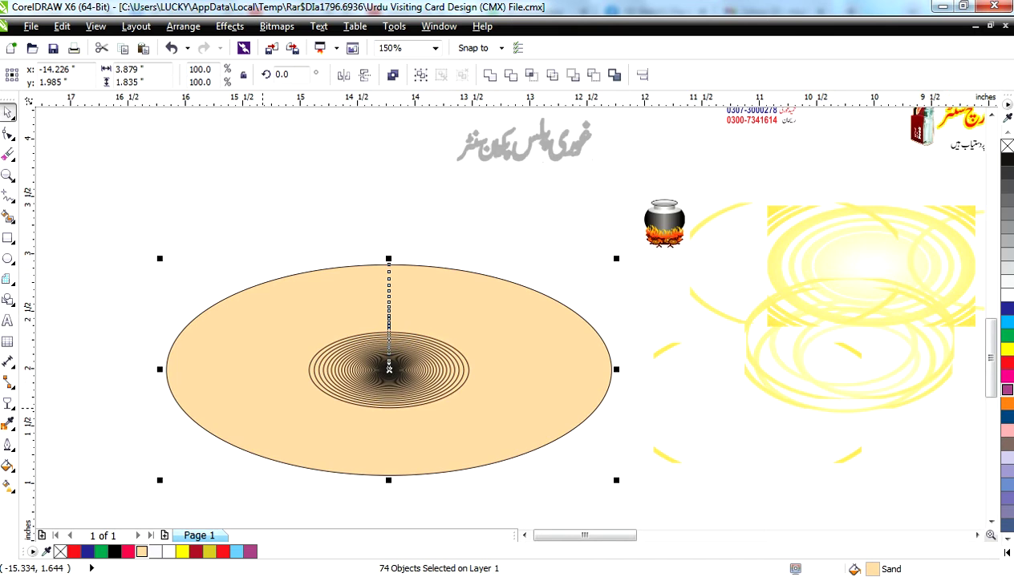
scroll(389, 369, up, 2)
key(Escape)
click(388, 353)
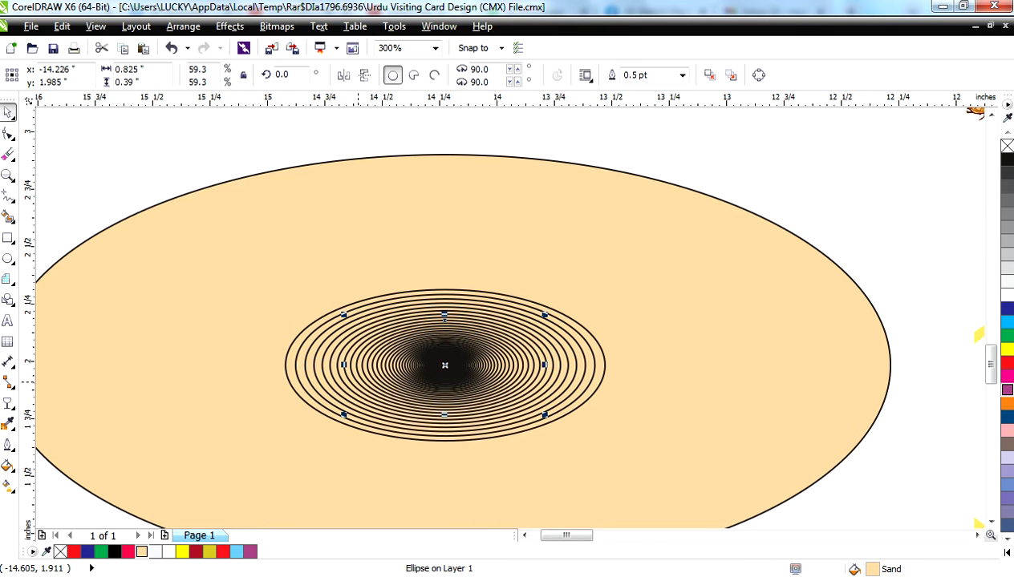
scroll(389, 360, down, 2)
scroll(310, 308, down, 2)
key(ctrl+z)
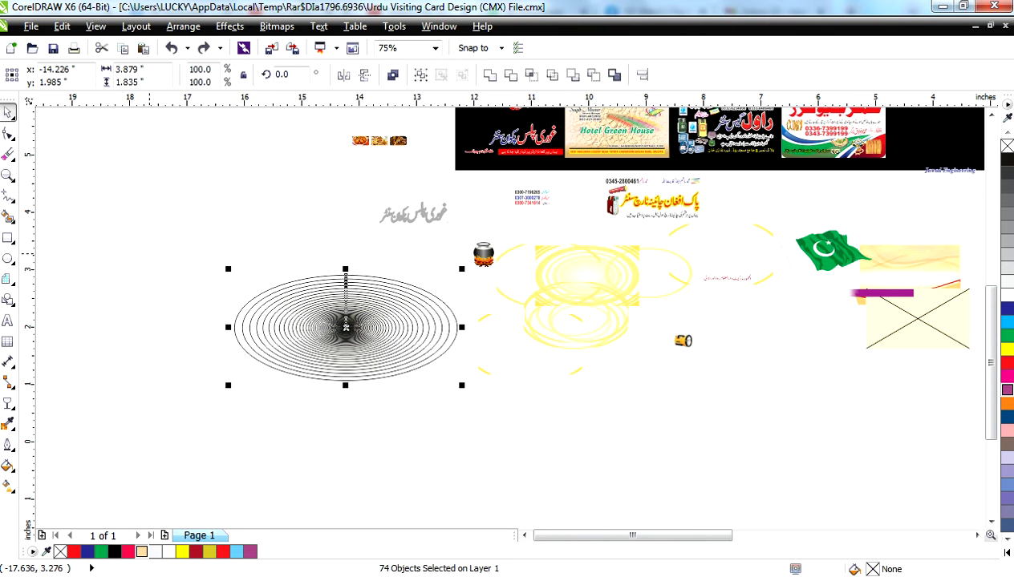
key(Escape)
- Remove the black outlines from the ring set and give it a solid sand fill
drag(167, 285, 447, 350)
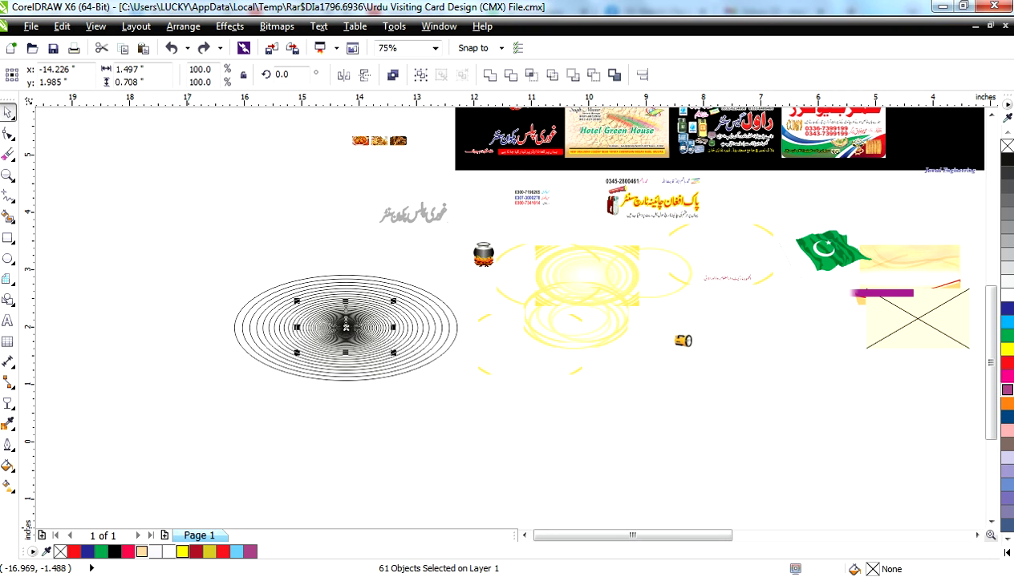
click(182, 552)
click(164, 432)
drag(170, 433, 466, 273)
right_click(61, 551)
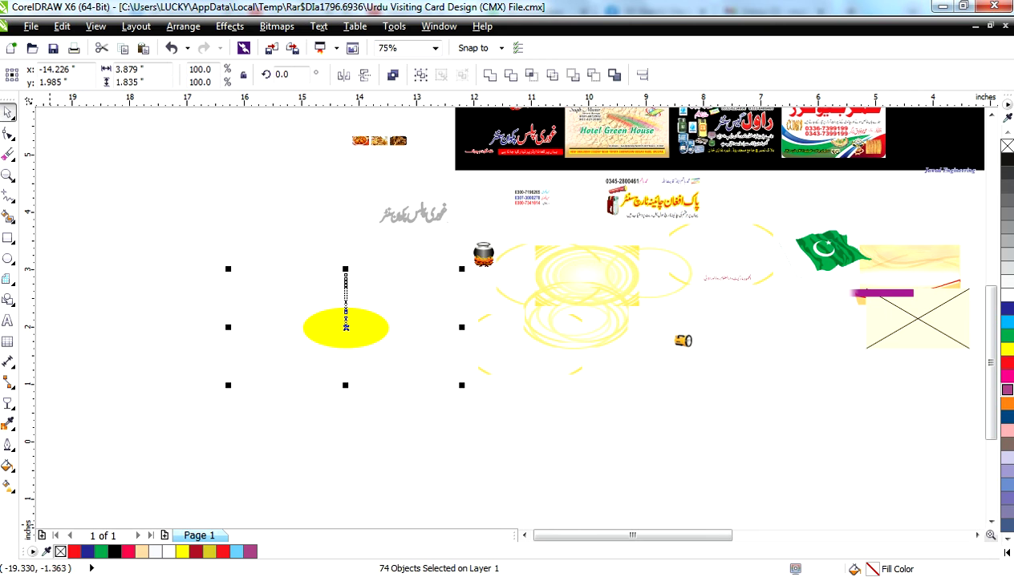
click(141, 552)
click(285, 319)
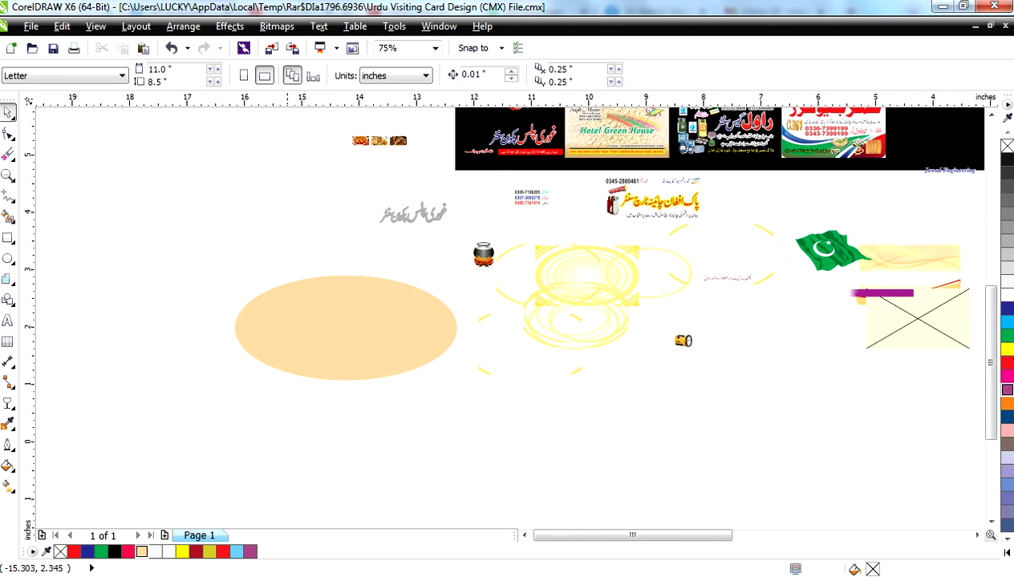
- Apply a radial fountain fill from sand to white to the whole ring set
scroll(285, 319, up, 2)
key(Tab)
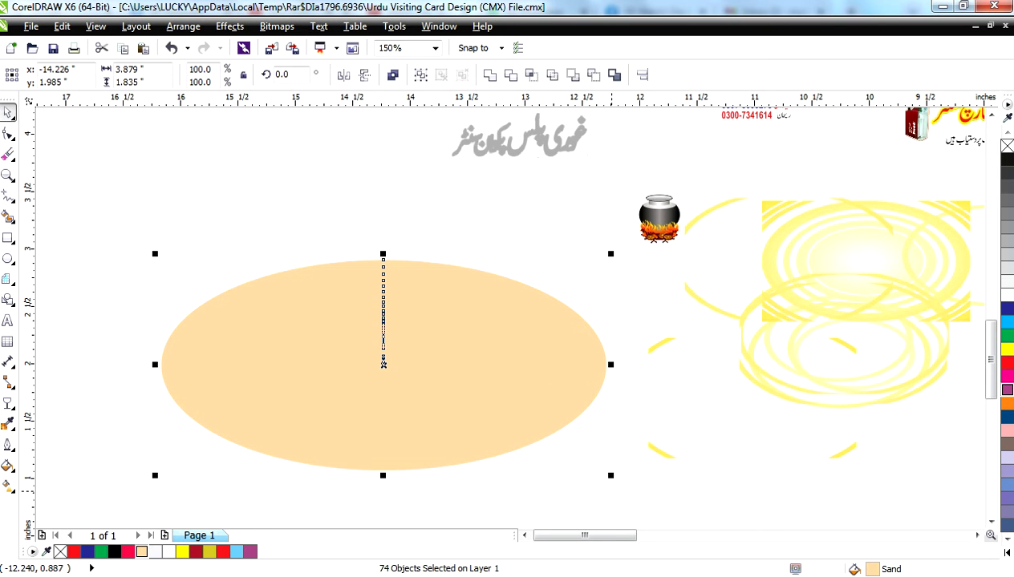
key(F11)
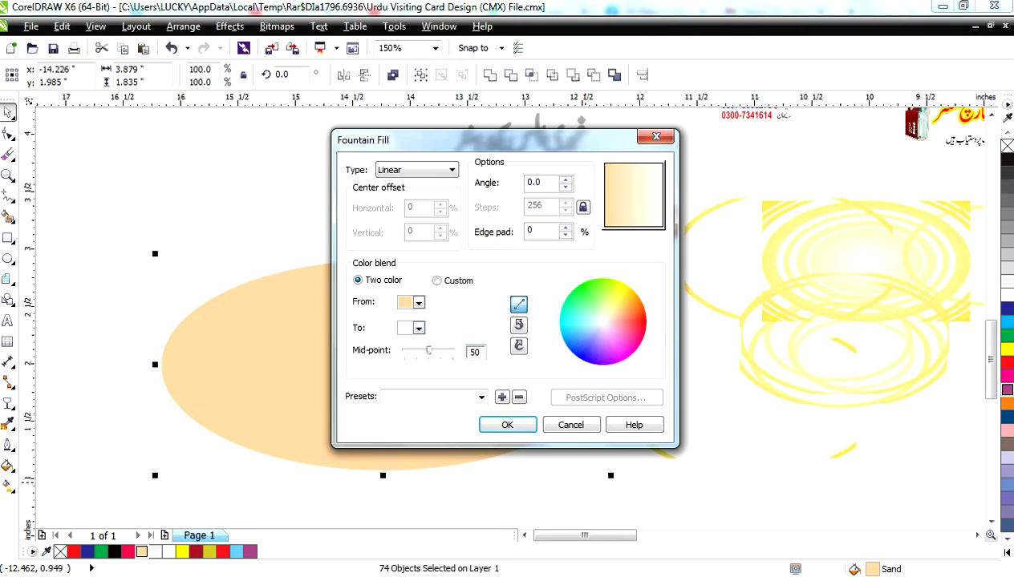
click(417, 328)
click(442, 354)
click(451, 170)
click(393, 190)
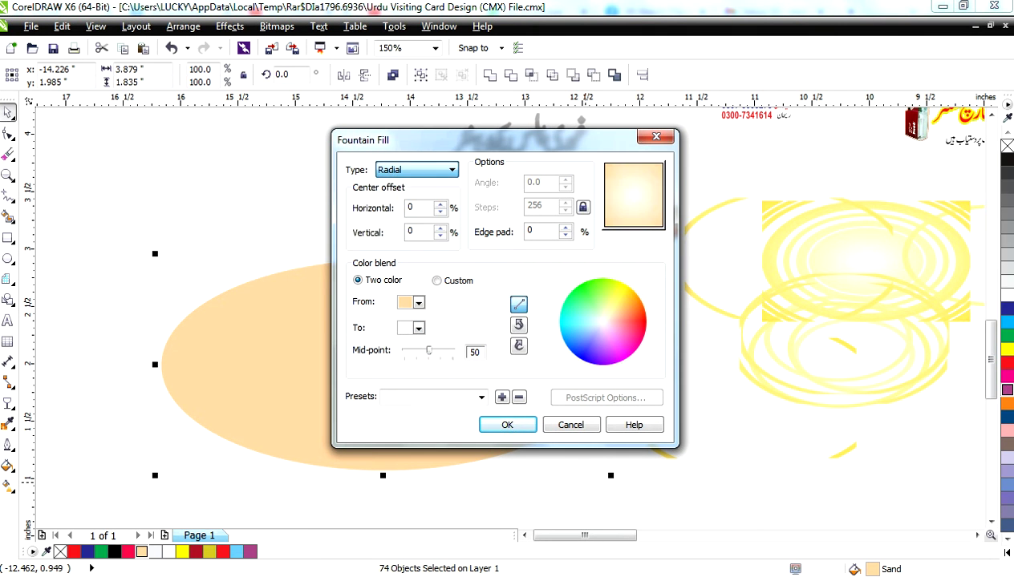
key(Return)
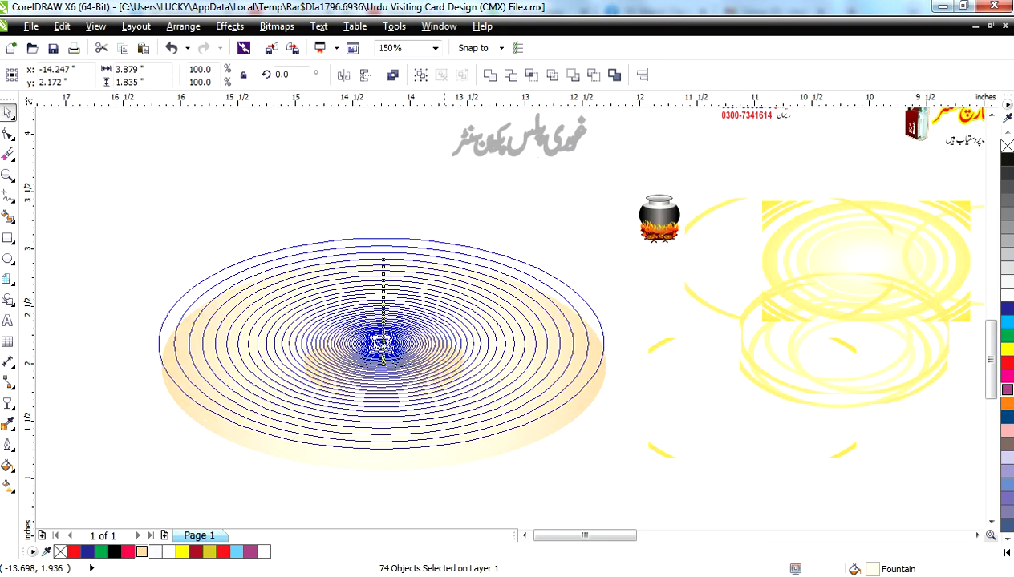
key(F4)
key(Tab)
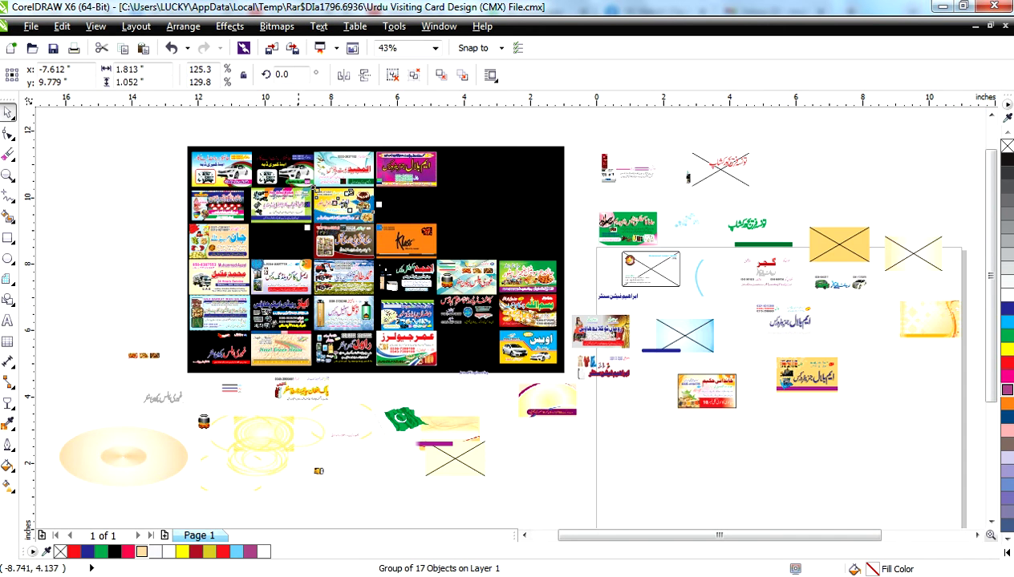
- Ungroup the Hotel Green House card and step through its pieces to the background image
key(Tab)
key(shift+F2)
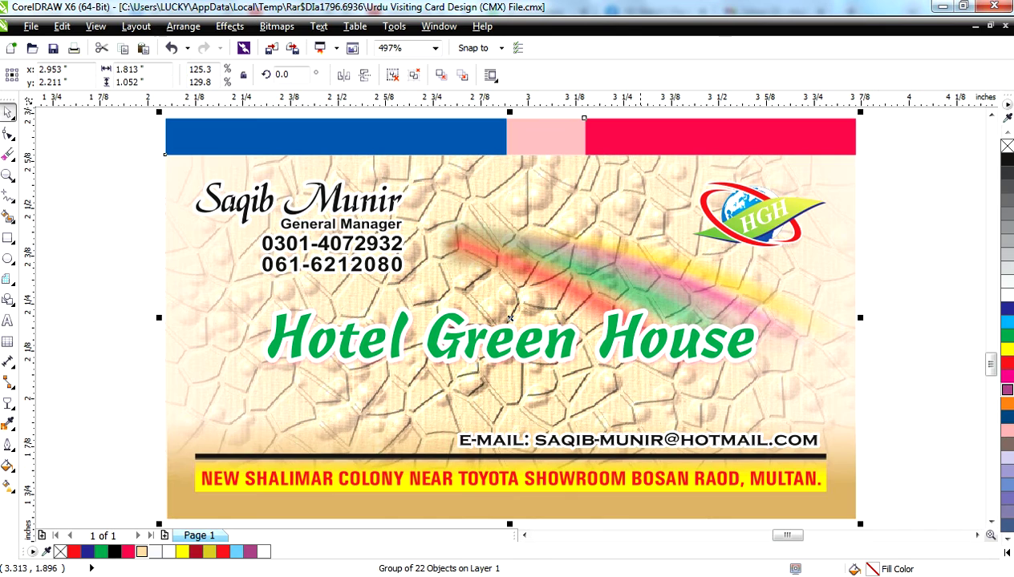
key(ctrl+u)
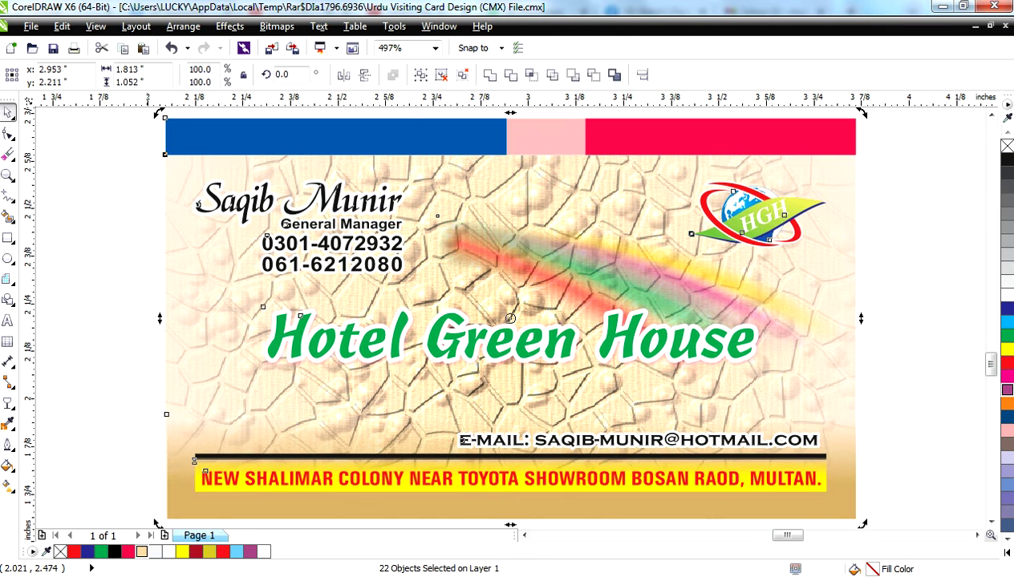
key(Tab)
key(Tab)
key(Tab)
key(Tab)
key(Tab)
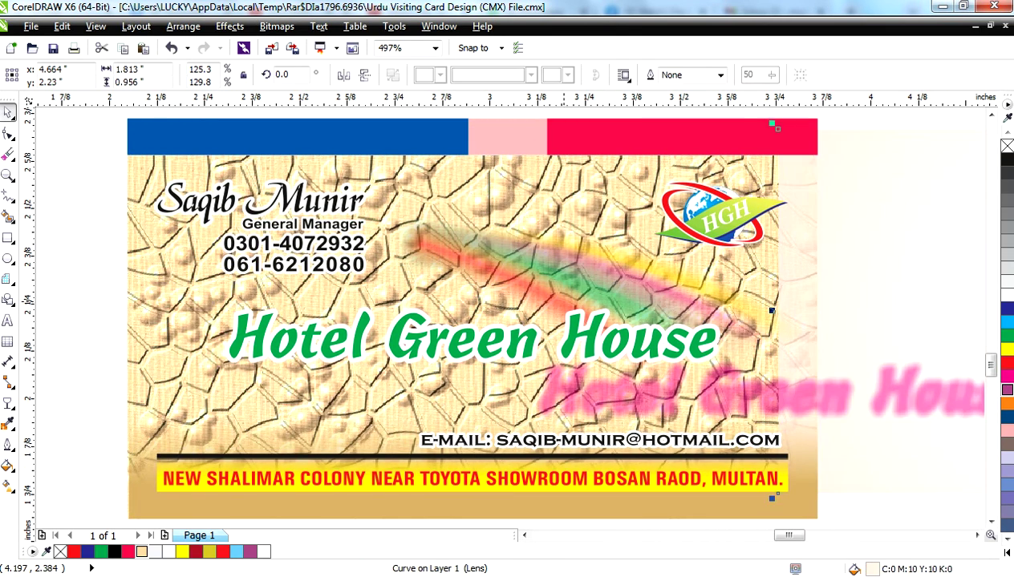
key(Tab)
key(Tab)
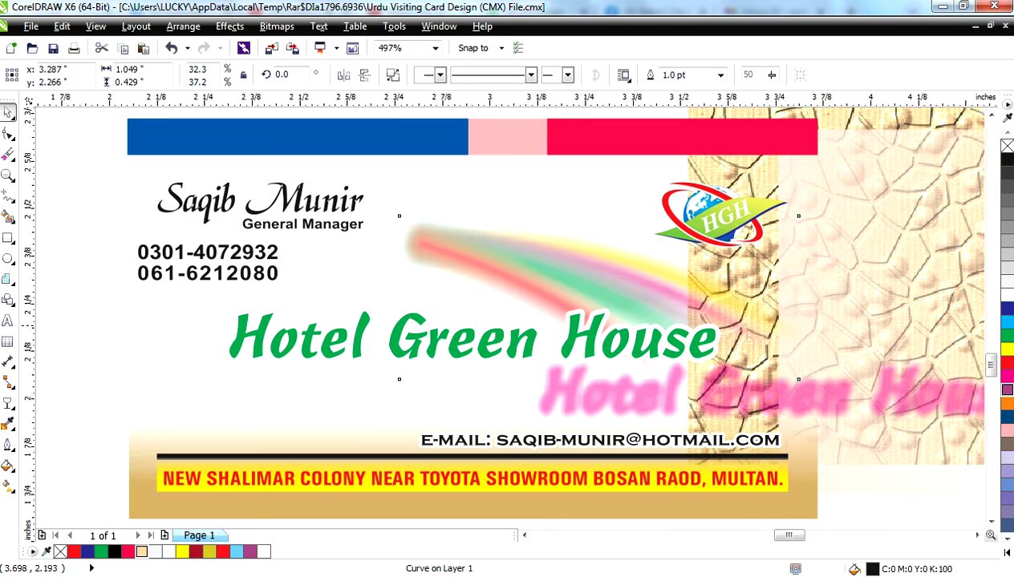
key(Tab)
scroll(788, 262, down, 4)
key(Tab)
key(Tab)
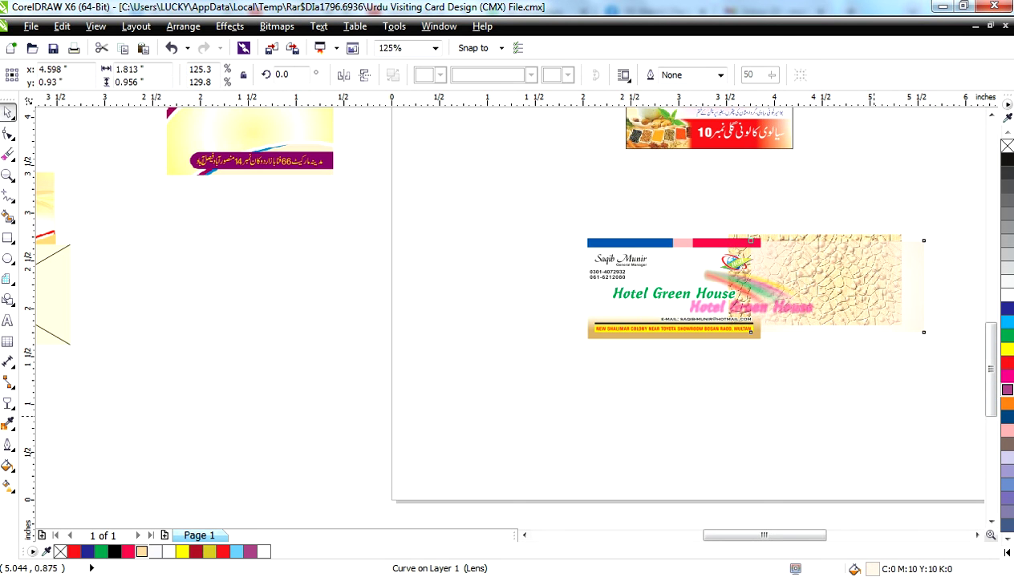
key(Tab)
- Move the cracked texture background left, and drag an Urdu name text and cards off the sheet
key(Tab)
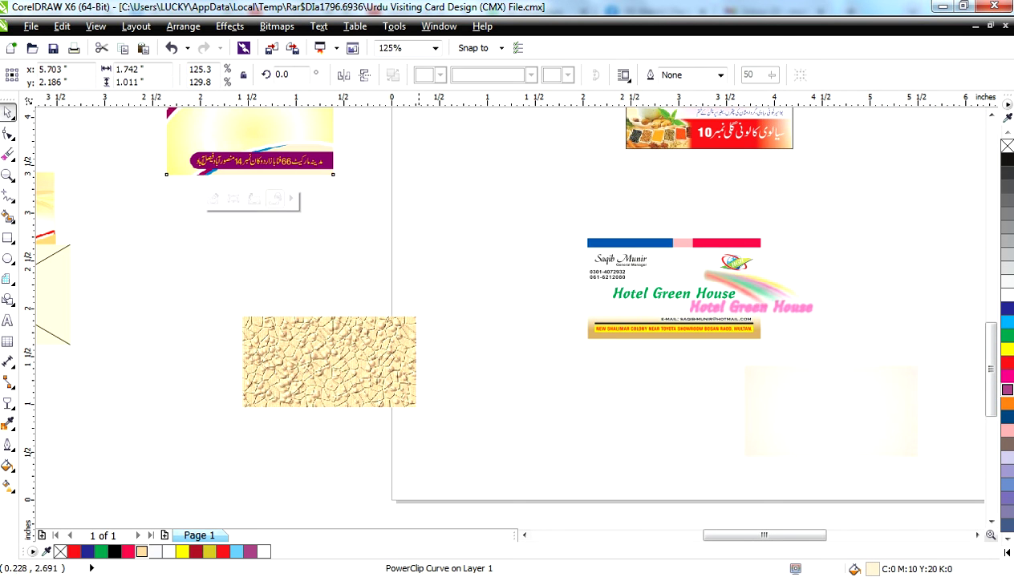
key(F4)
drag(546, 388, 106, 234)
key(Escape)
key(Tab)
drag(418, 157, 898, 143)
key(Tab)
key(Tab)
drag(276, 305, 279, 478)
drag(241, 293, 174, 314)
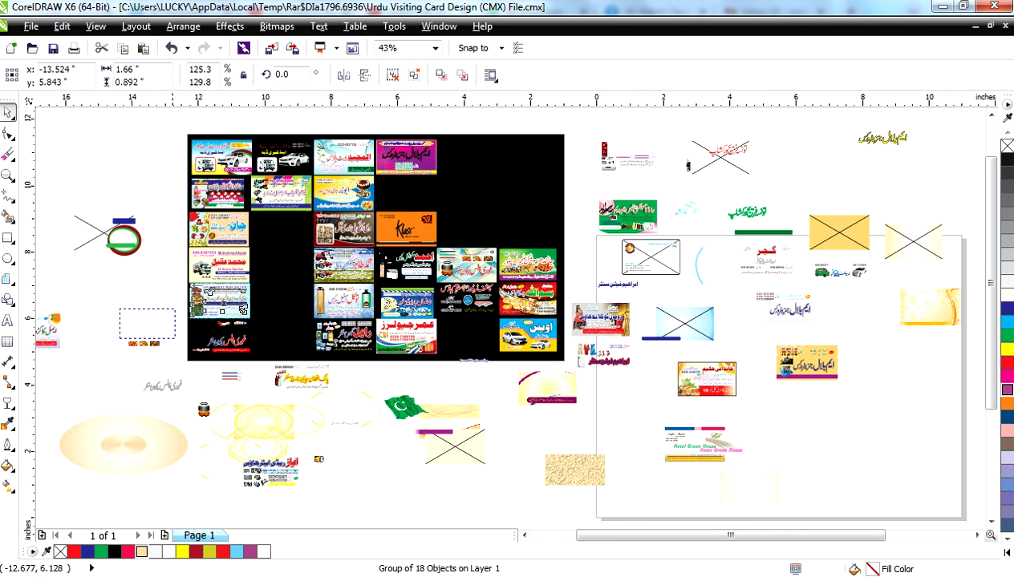
- Drag the جان card and several others off the black sheet to the left and top
drag(76, 328, 76, 329)
drag(194, 278, 59, 159)
drag(196, 251, 121, 282)
drag(200, 197, 101, 168)
click(206, 168)
drag(390, 152, 670, 141)
click(407, 131)
click(416, 169)
- Move the car, bottle and اویس cards off, then delete the black background rectangle
drag(579, 249, 293, 236)
drag(191, 476, 181, 478)
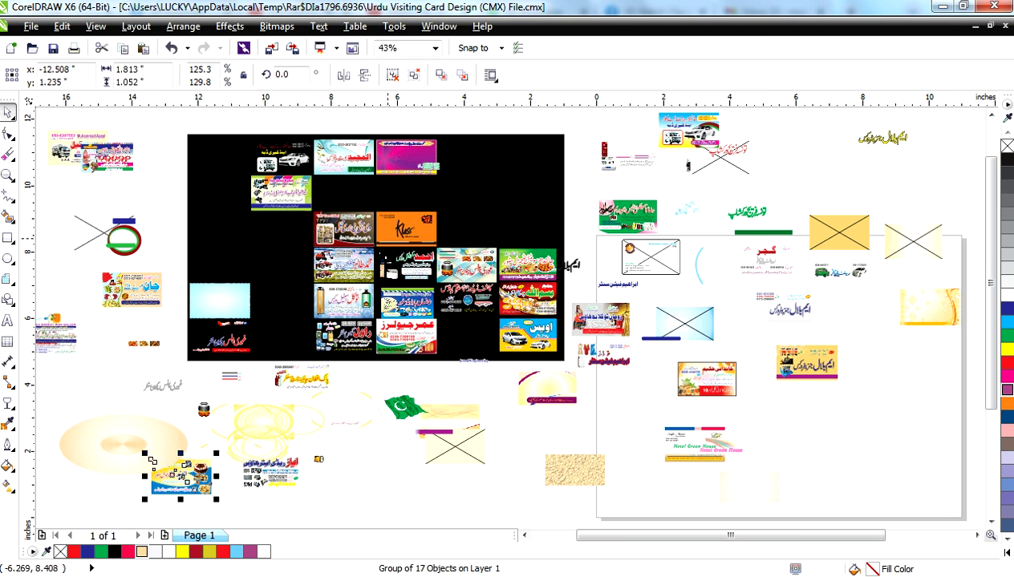
drag(345, 228, 106, 232)
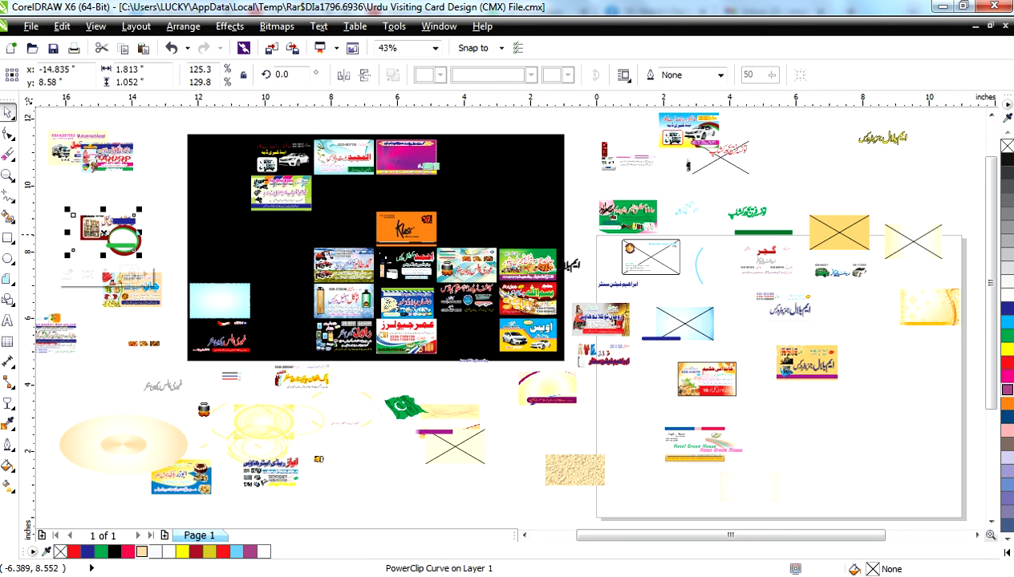
drag(343, 254, 325, 476)
drag(338, 293, 731, 362)
drag(521, 325, 476, 515)
drag(447, 327, 308, 384)
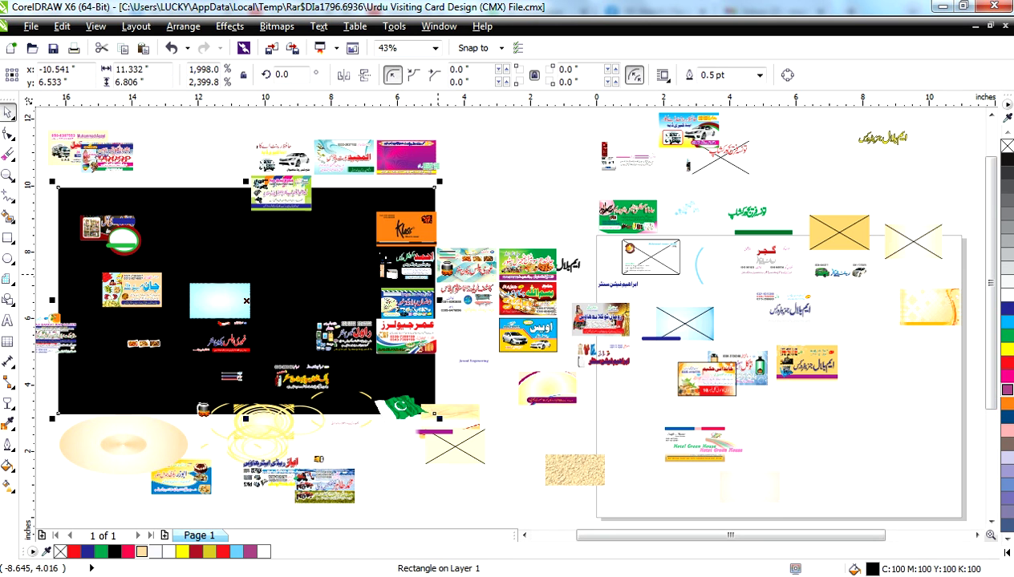
key(Delete)
- Shift the orange card right and move the magenta card background to the top
click(491, 164)
drag(405, 228, 524, 210)
click(353, 156)
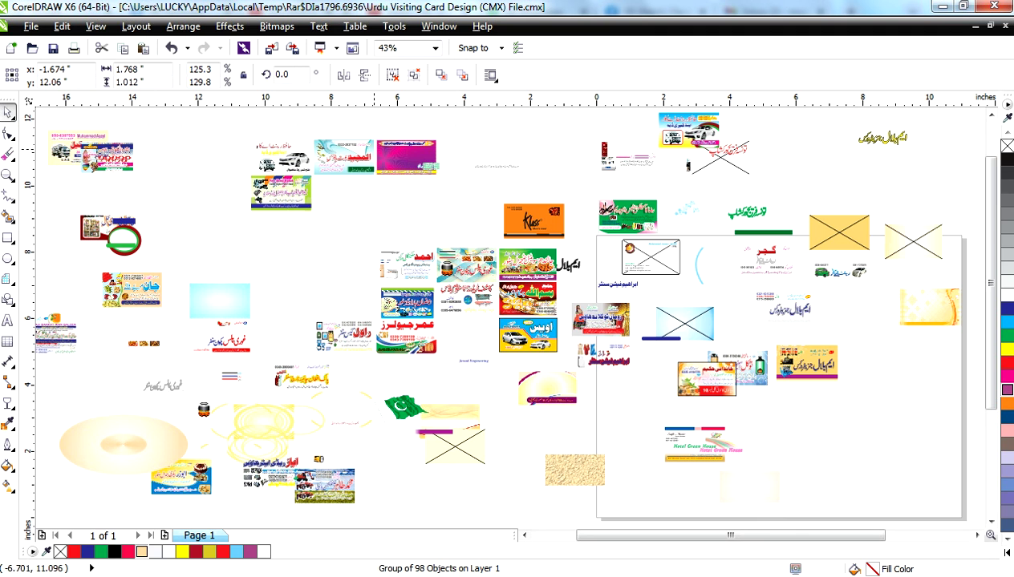
drag(337, 155, 330, 243)
click(386, 145)
click(519, 142)
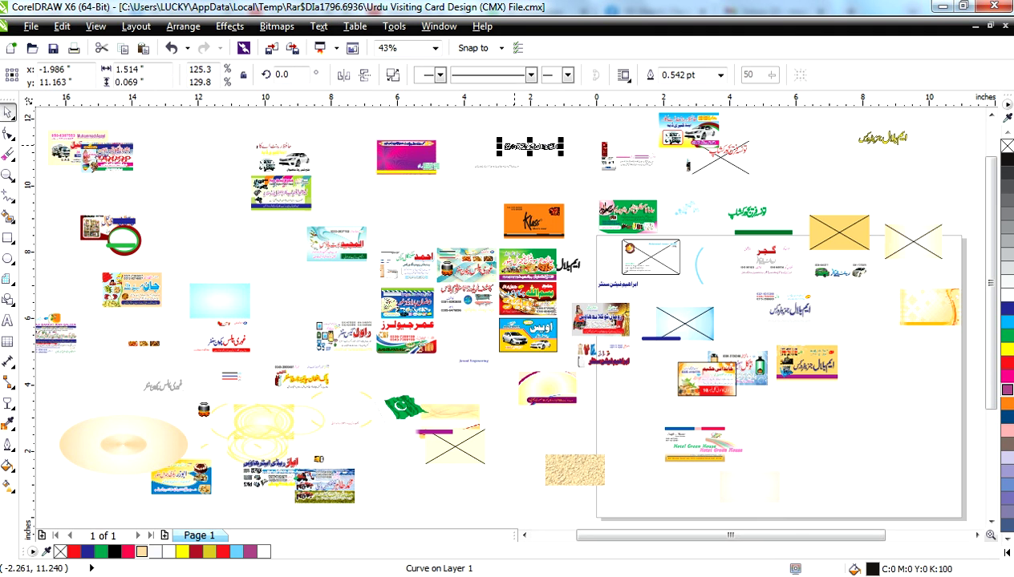
click(331, 142)
drag(331, 142, 336, 118)
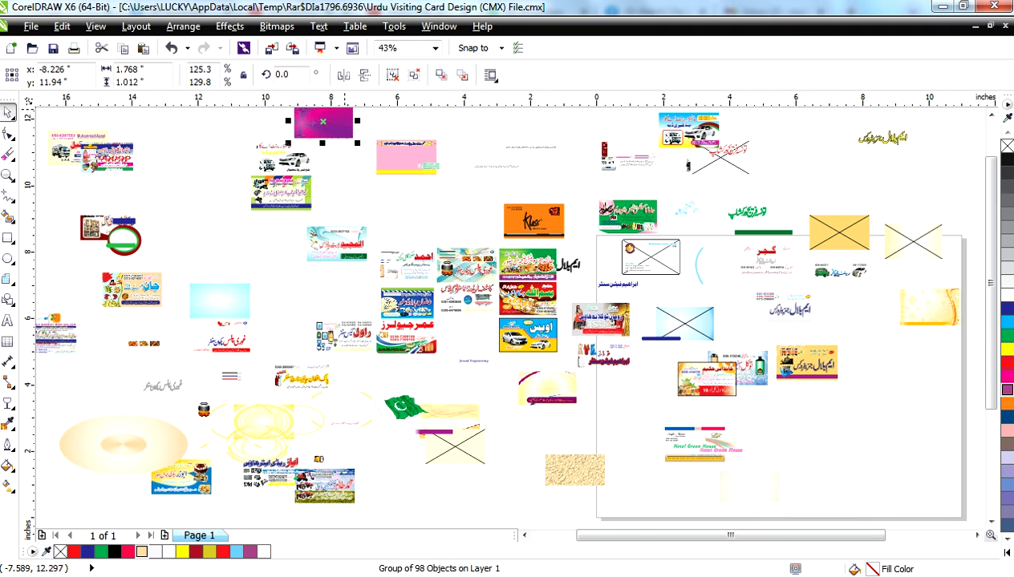
key(shift+F2)
- Replace a trial red fill with a pink-to-grey fountain fill on the ray background
click(1006, 362)
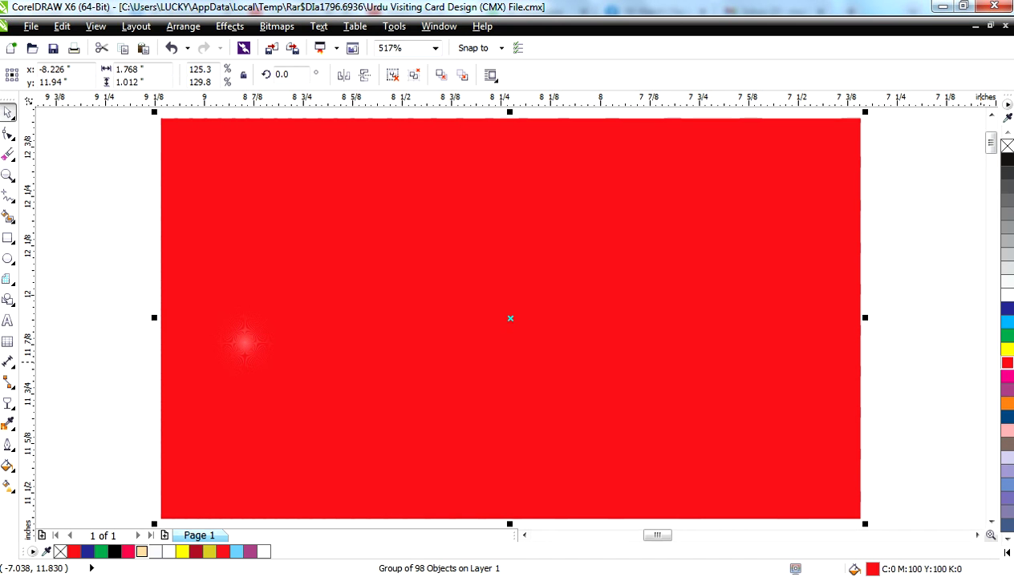
scroll(244, 342, up, 5)
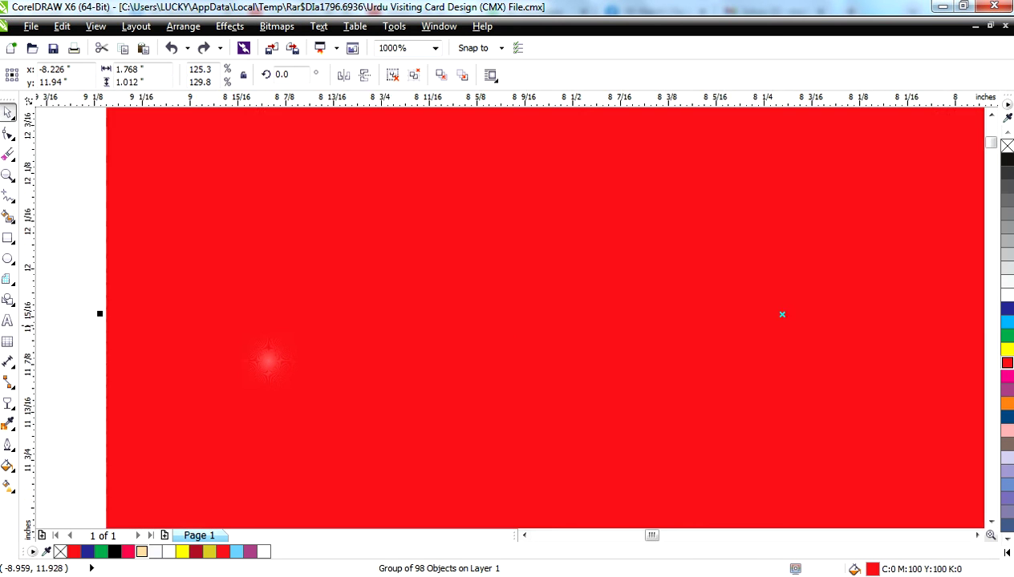
key(ctrl+z)
scroll(323, 371, down, 6)
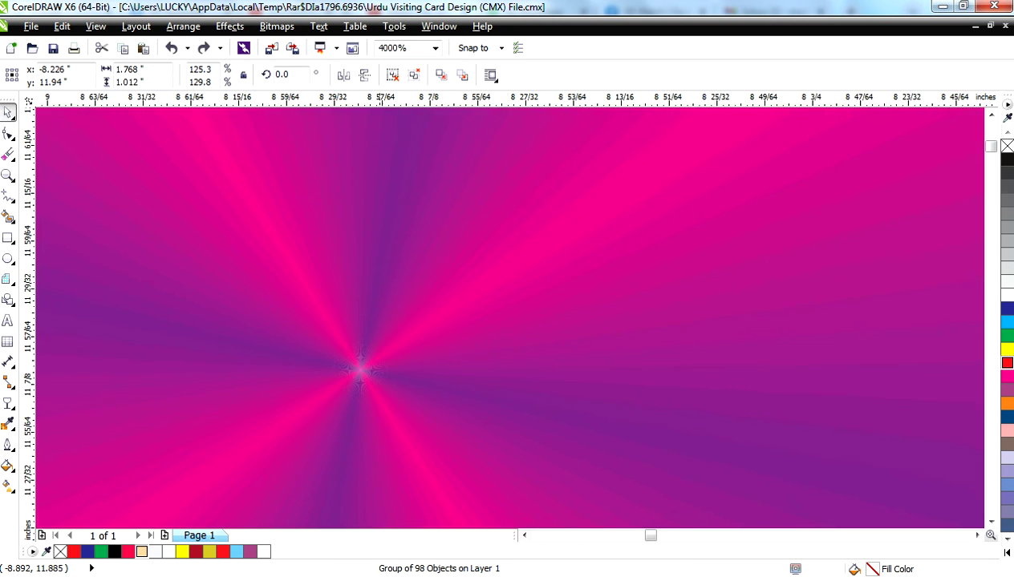
key(F11)
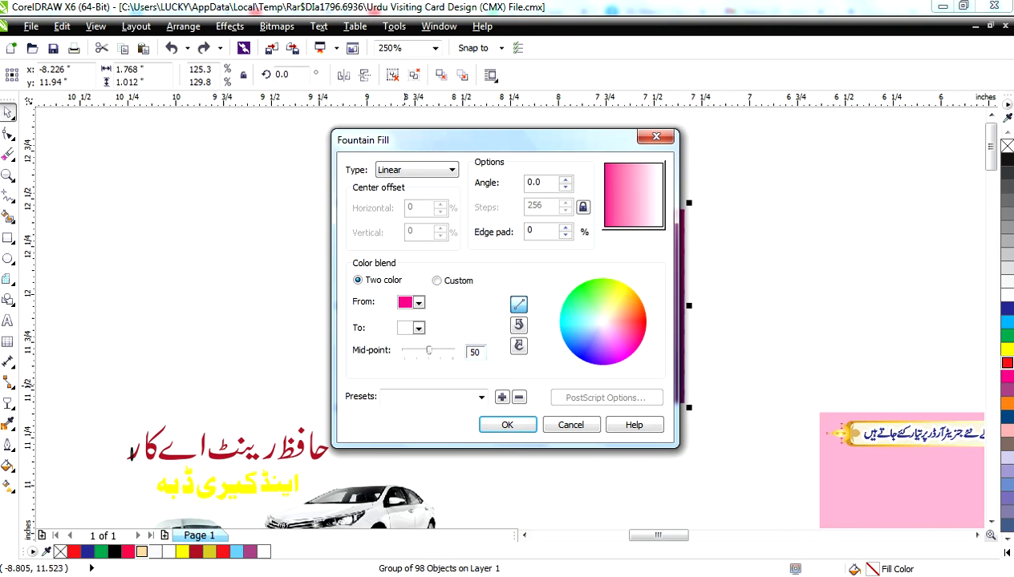
click(418, 328)
key(Escape)
key(Escape)
key(ctrl+z)
key(ctrl+z)
key(ctrl+z)
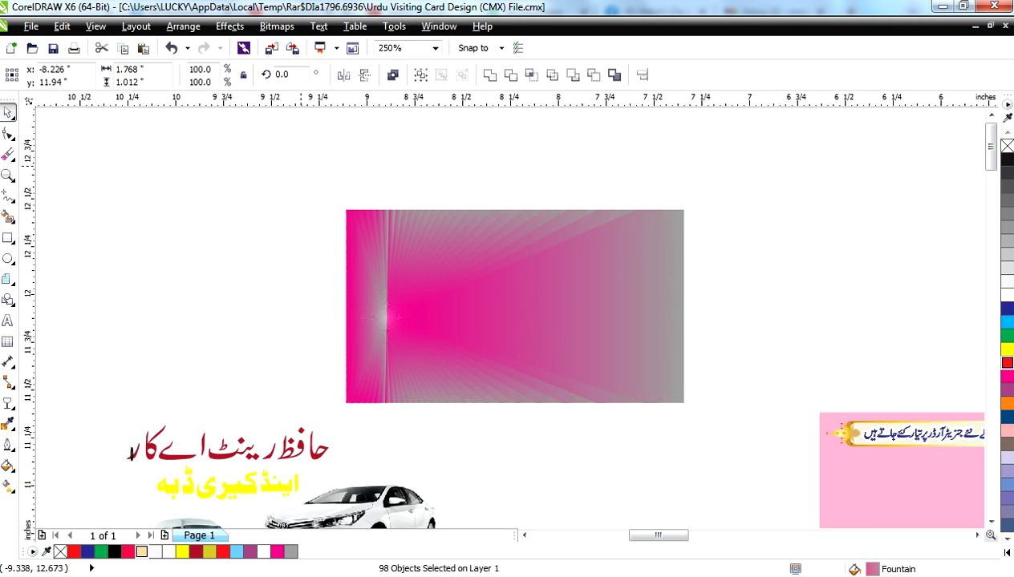
key(ctrl+z)
- Marquee-select and delete the left strips of the ray background
drag(279, 165, 421, 433)
key(Delete)
drag(355, 219, 489, 406)
key(Delete)
drag(760, 165, 634, 423)
- Delete individual ray strips one by one to leave white gaps in the fan
click(594, 328)
key(Delete)
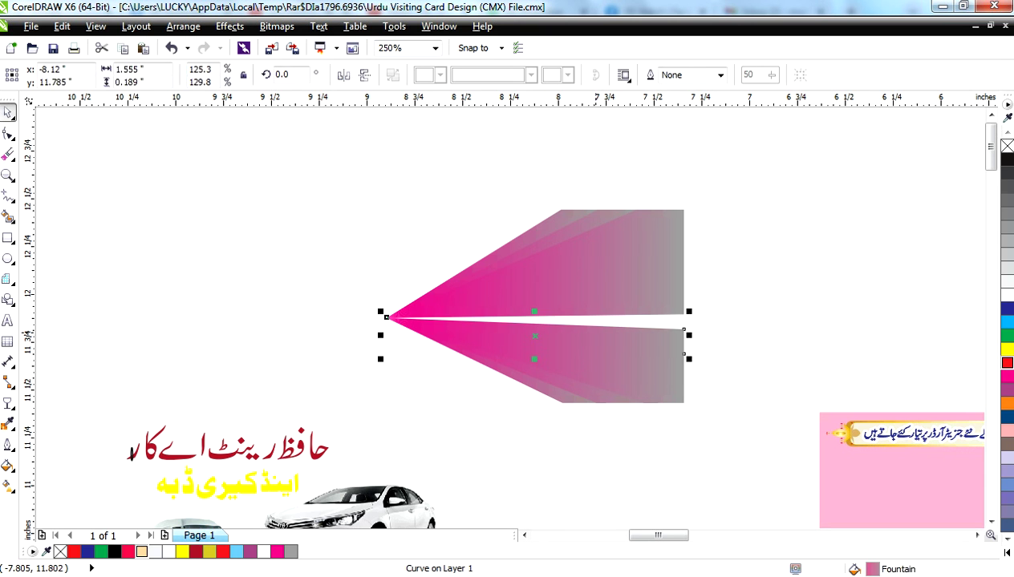
click(586, 333)
key(Delete)
click(578, 282)
key(Delete)
click(569, 311)
key(Delete)
click(579, 255)
click(573, 215)
key(Delete)
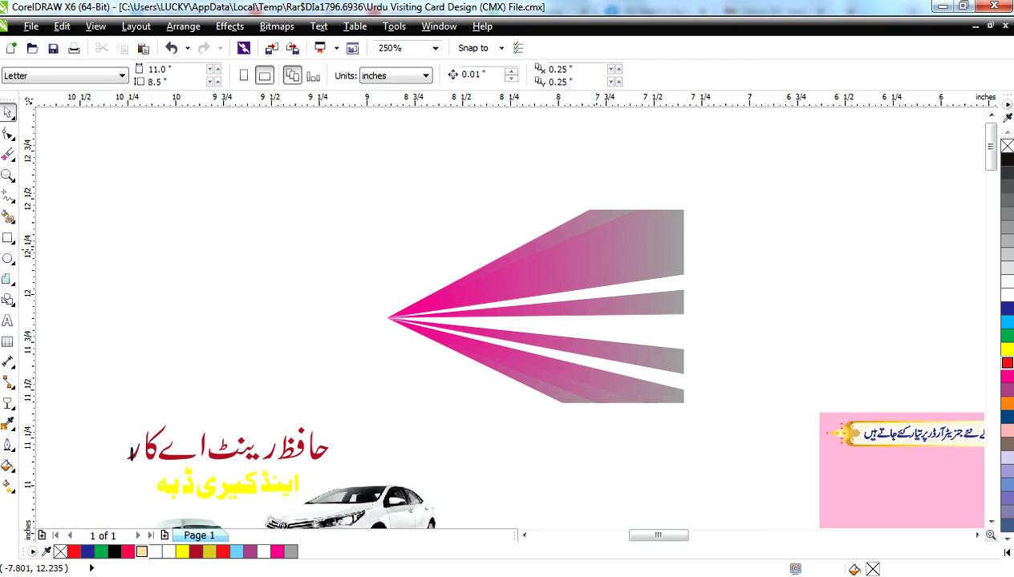
click(606, 228)
key(Delete)
scroll(700, 231, down, 2)
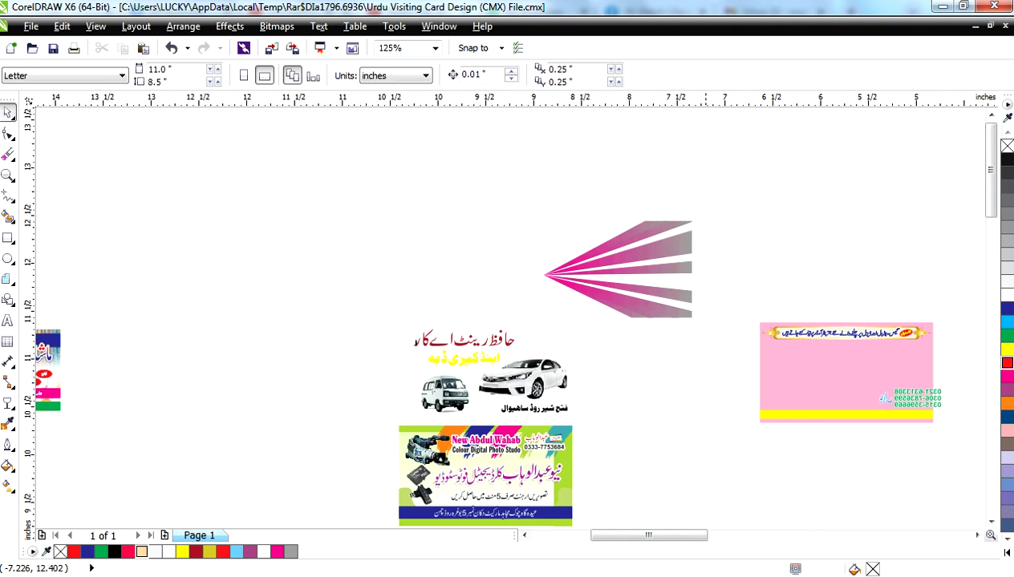
- Rotate the fan 90°, mirror a copy beside it, repeat twice with Ctrl+R, then select the row
drag(638, 290, 514, 329)
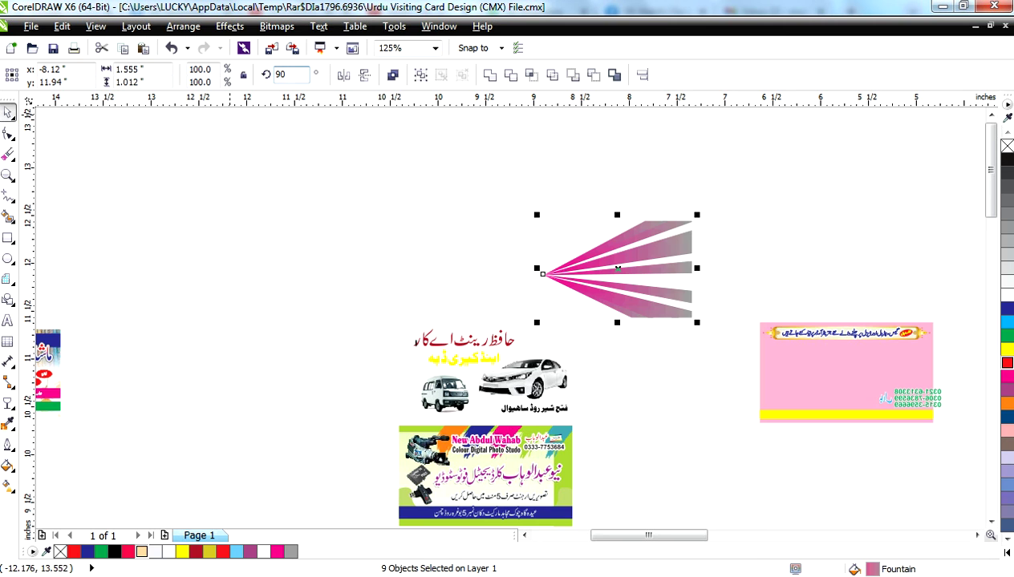
key(Return)
drag(670, 268, 558, 268)
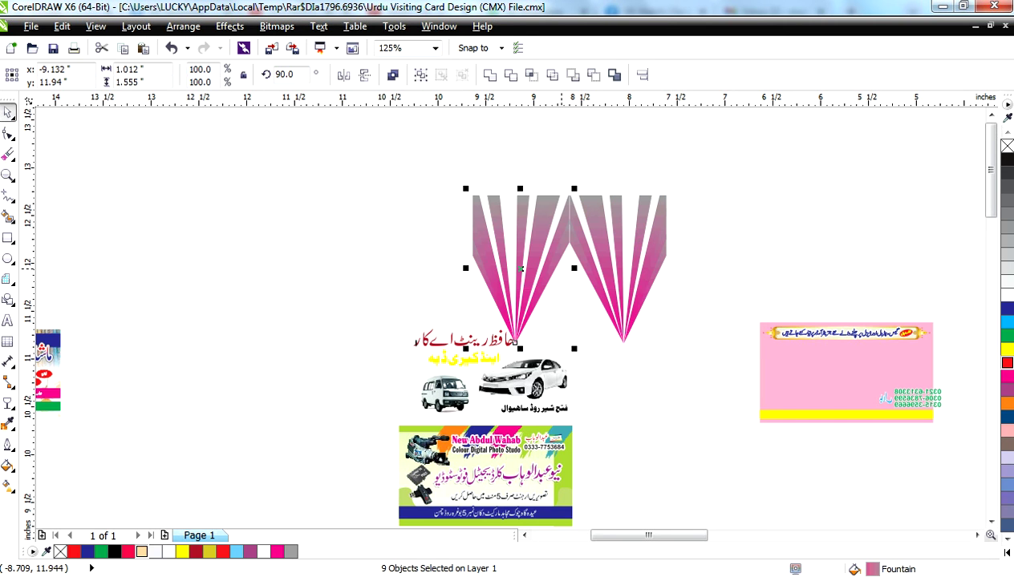
key(ctrl+r)
key(ctrl+r)
key(ctrl+r)
key(ctrl+r)
key(ctrl+r)
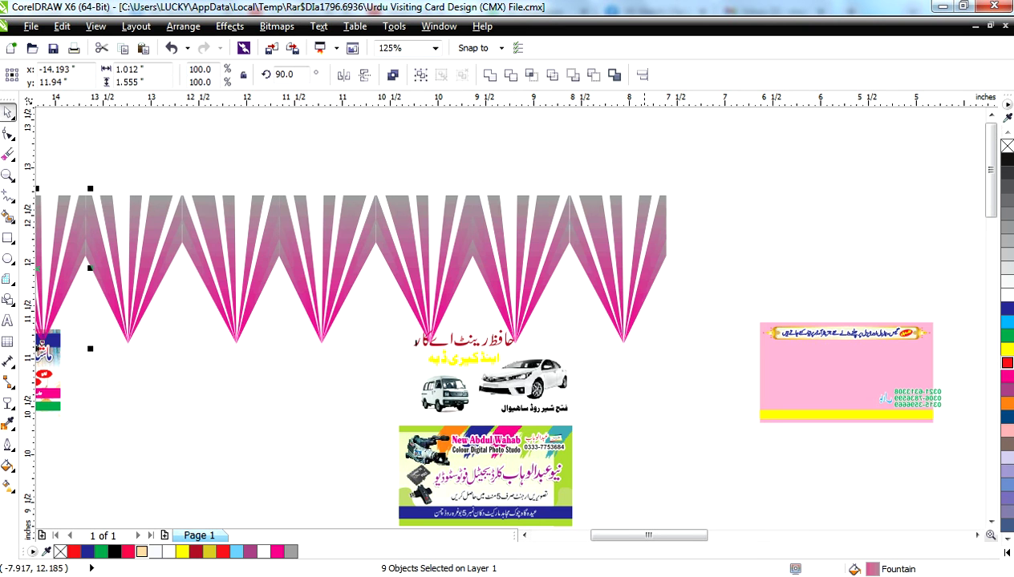
scroll(687, 226, down, 3)
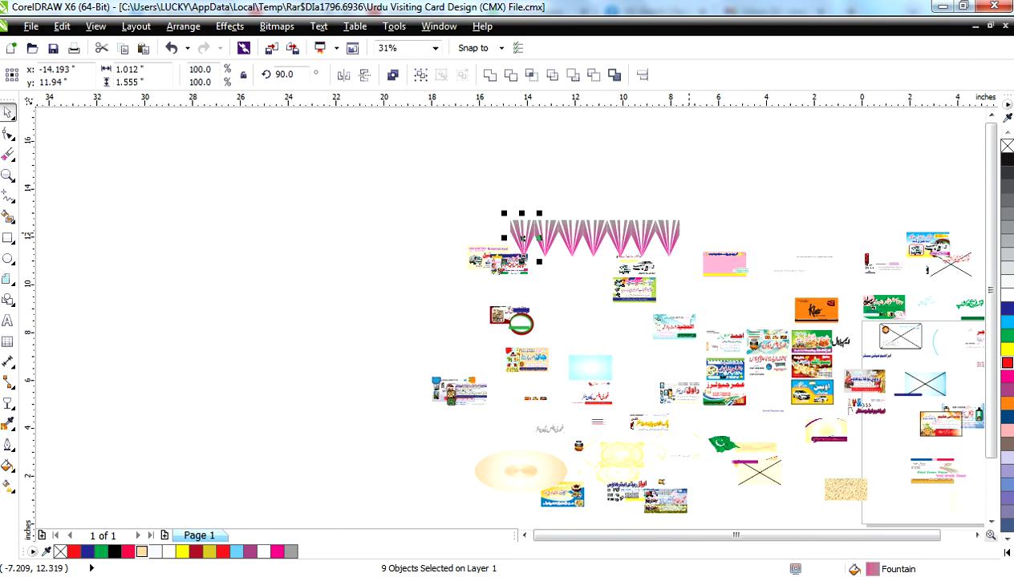
key(ctrl+r)
key(ctrl+r)
key(ctrl+r)
key(ctrl+r)
key(ctrl+r)
key(ctrl+r)
key(ctrl+r)
key(ctrl+r)
key(ctrl+r)
key(ctrl+r)
key(ctrl+r)
key(ctrl+r)
key(ctrl+r)
key(ctrl+r)
key(ctrl+r)
key(ctrl+r)
key(ctrl+r)
key(ctrl+r)
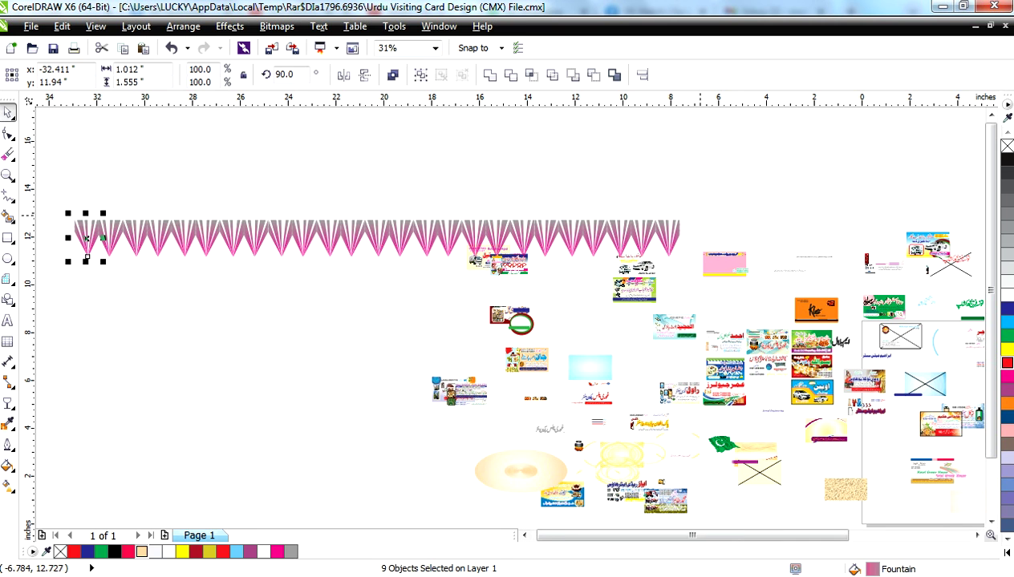
drag(657, 212, 49, 266)
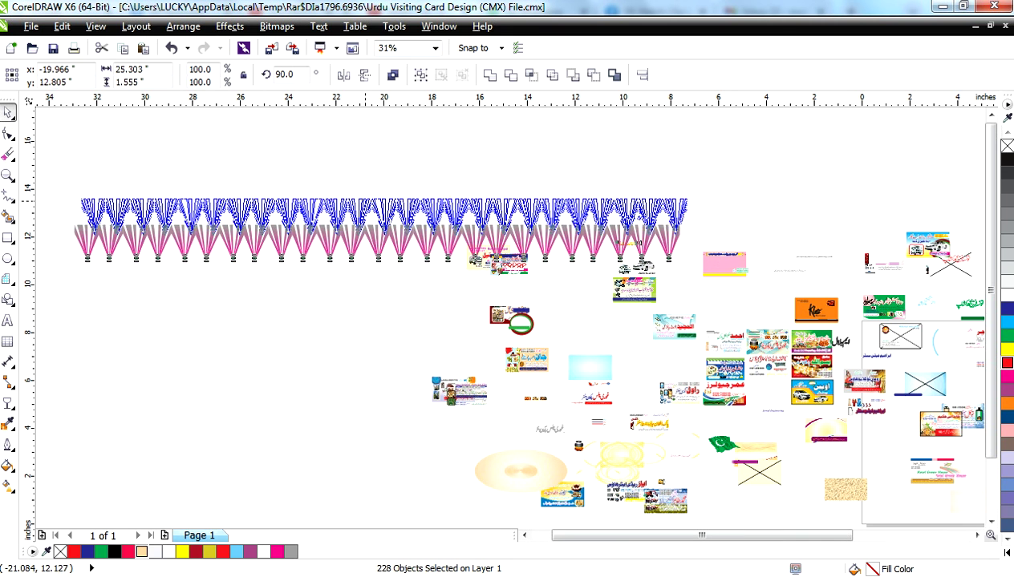